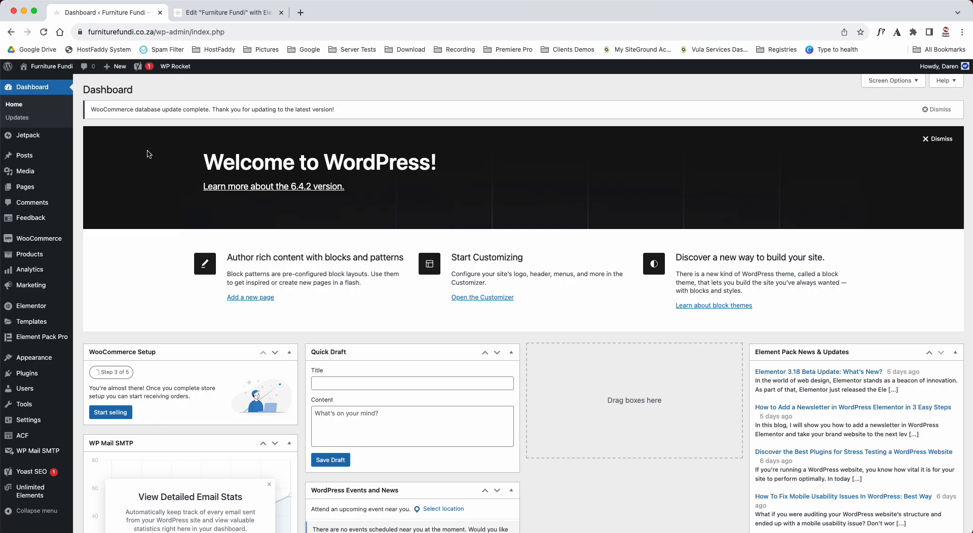
- List all the site's pages and bring up the Furniture Fundi front page in the Elementor editor
left_click_drag(84, 90, 144, 93)
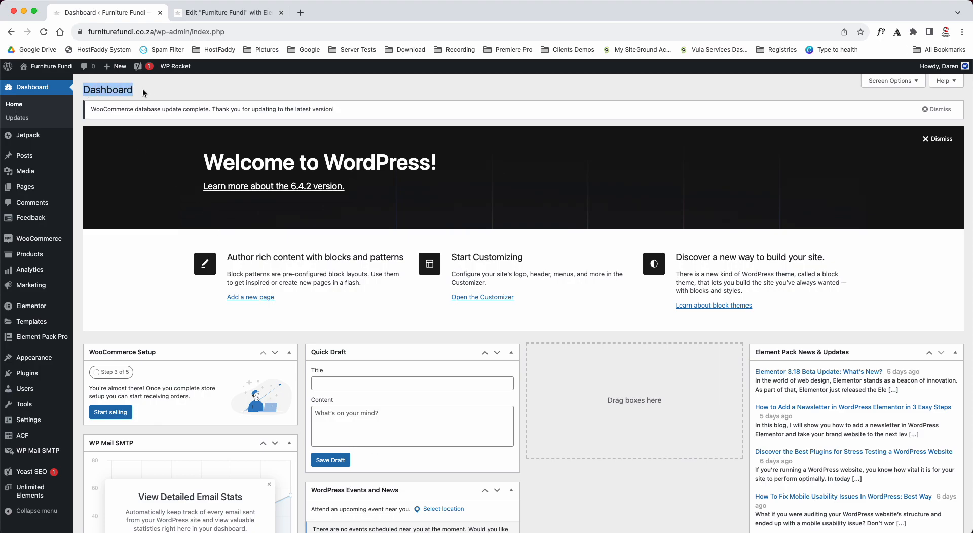
mouse_move(28, 189)
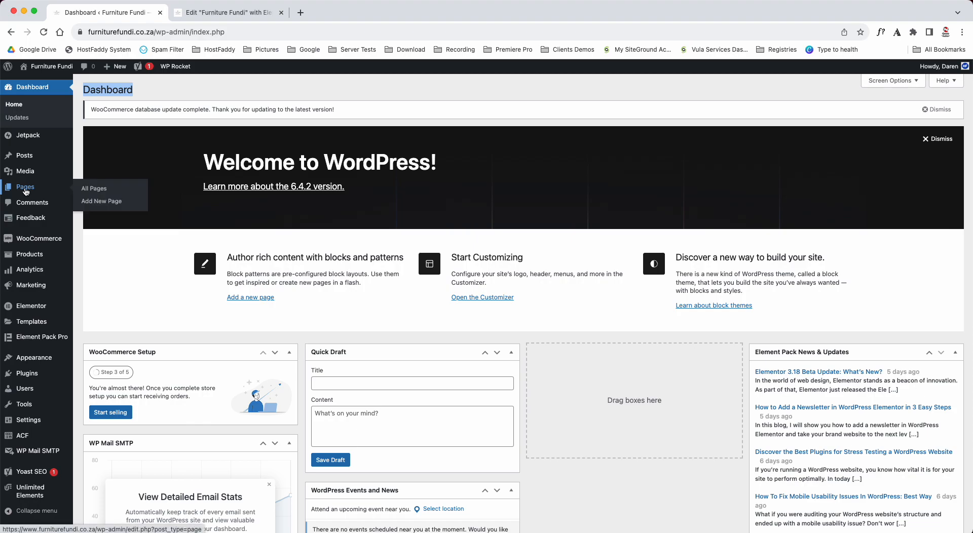
left_click(94, 192)
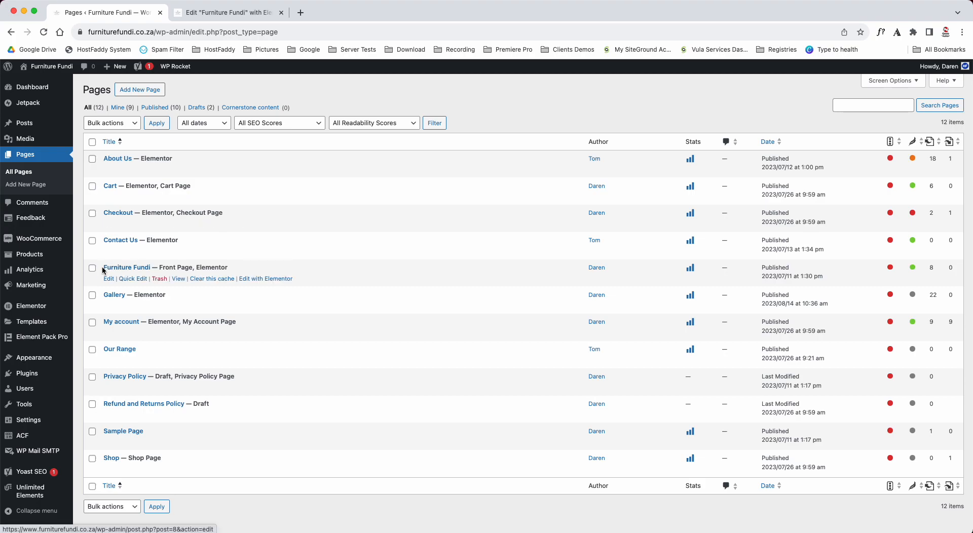
left_click_drag(159, 267, 187, 267)
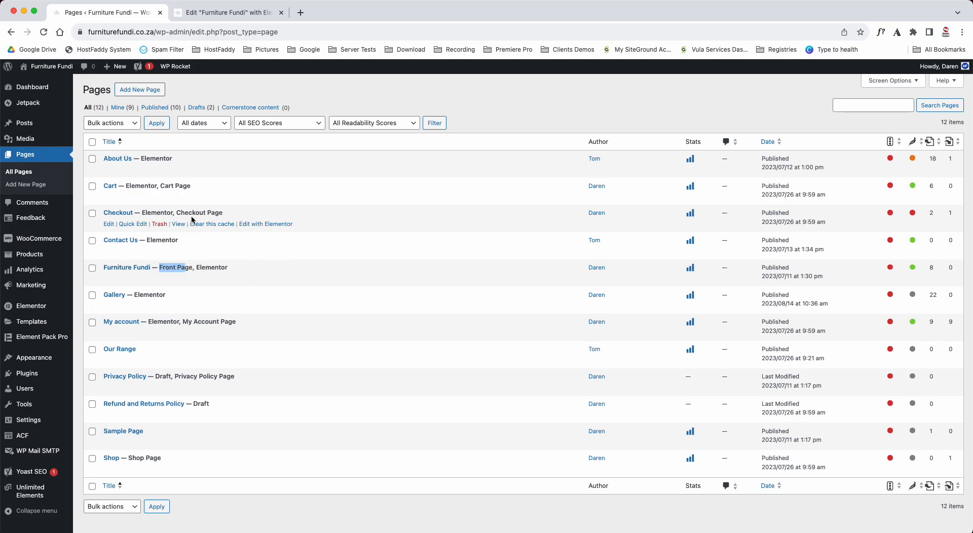
right_click(254, 281)
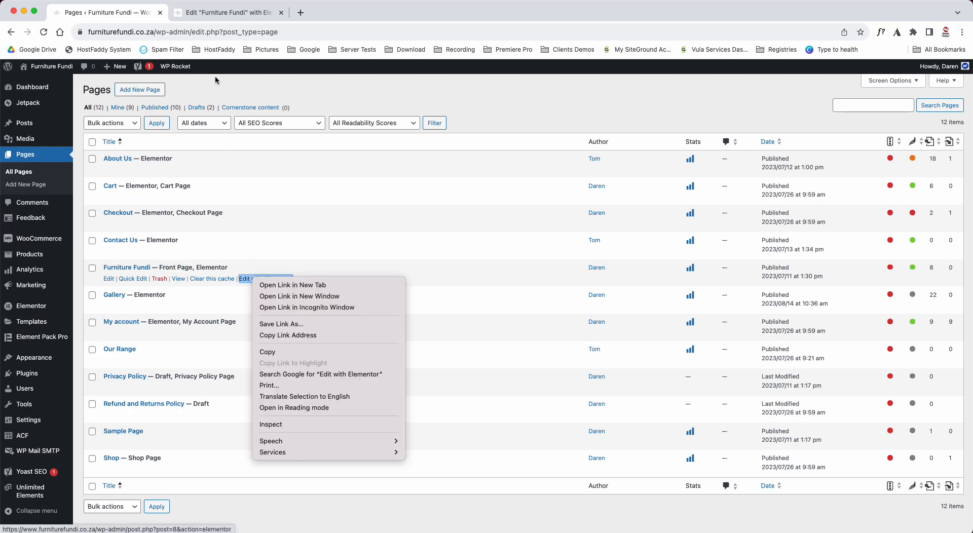
left_click(209, 13)
left_click(210, 15)
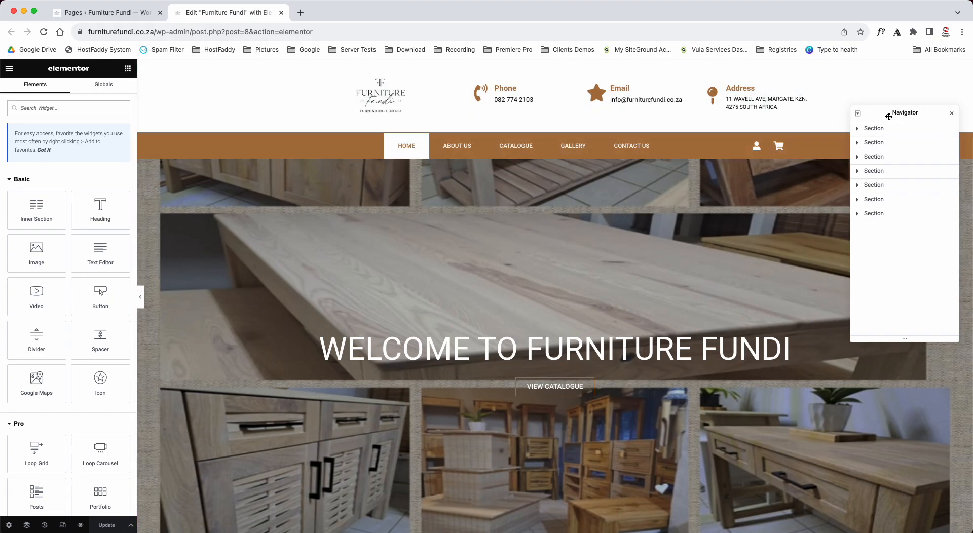
- Move the Navigator clear of the header and look through the front page from the banner to the footer
left_click_drag(885, 113, 892, 305)
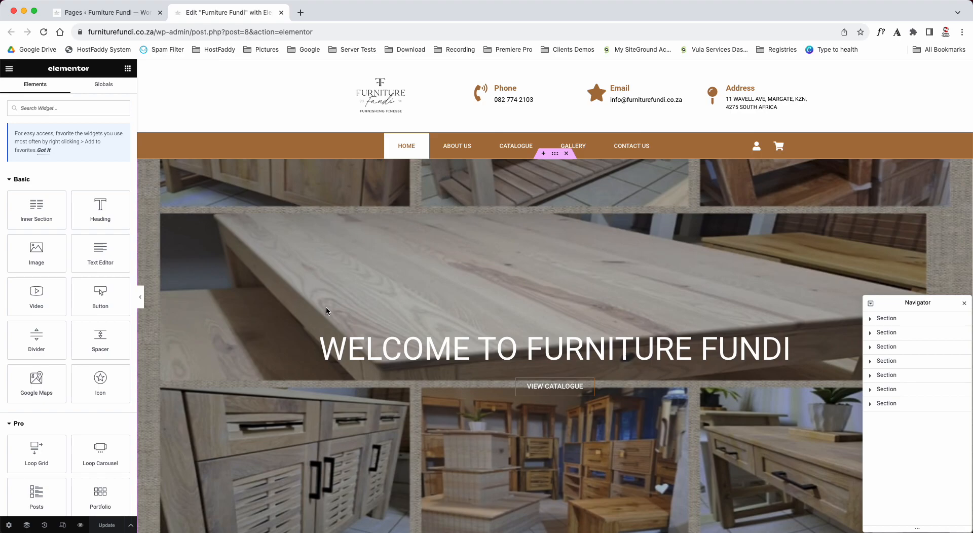
scroll(327, 311, "down", 10)
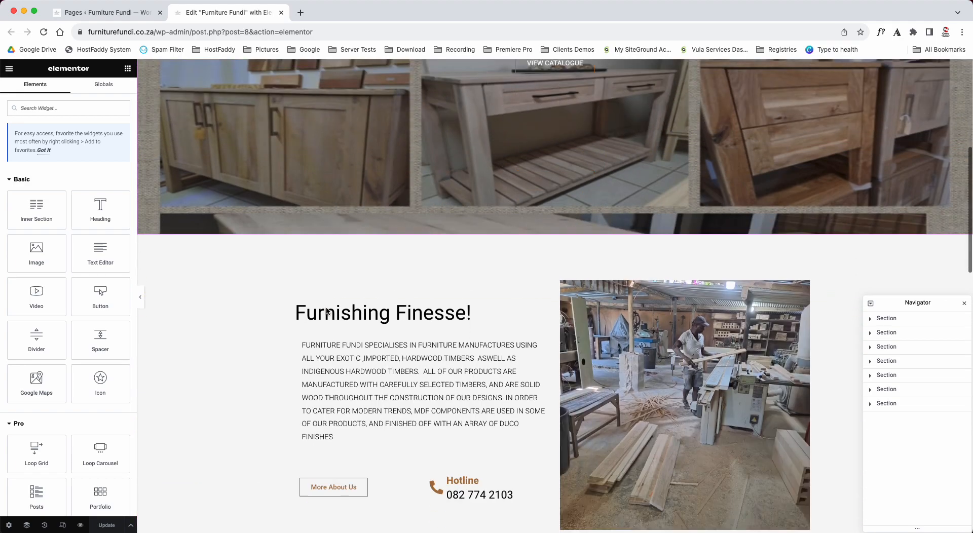
scroll(326, 311, "down", 8)
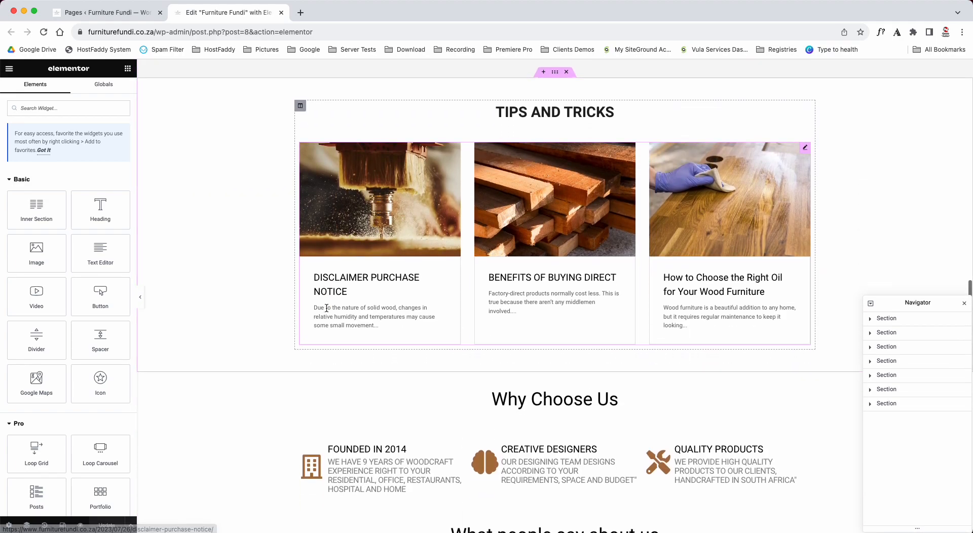
scroll(316, 299, "down", 8)
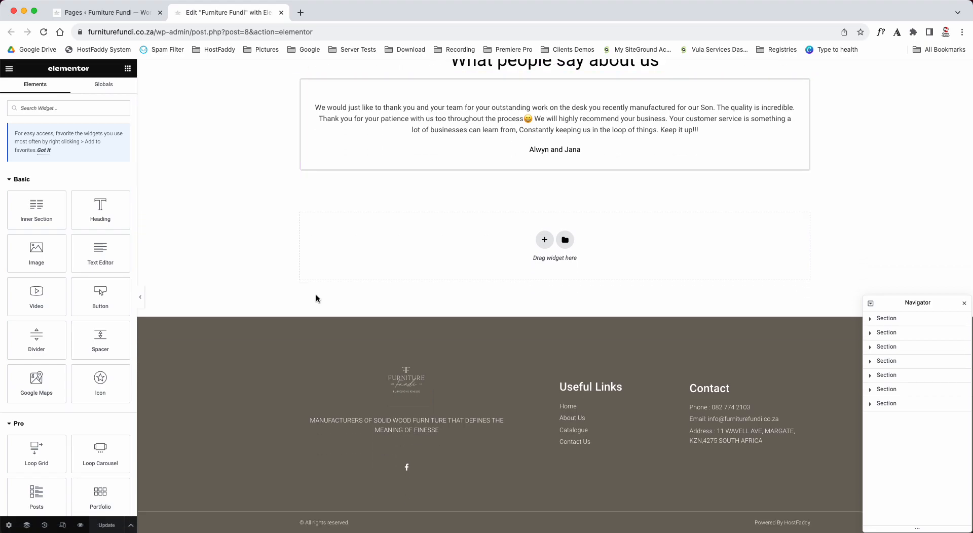
scroll(316, 298, "up", 20)
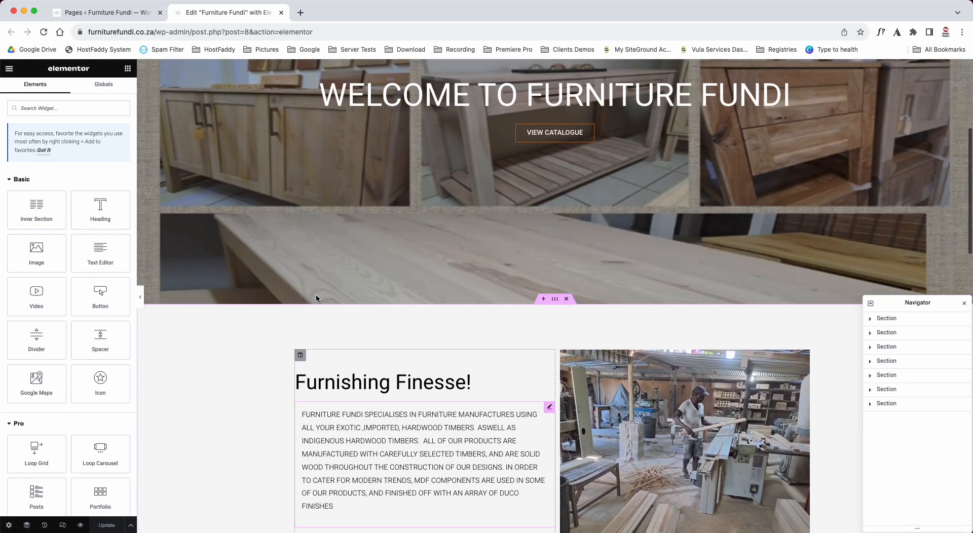
scroll(316, 299, "up", 1)
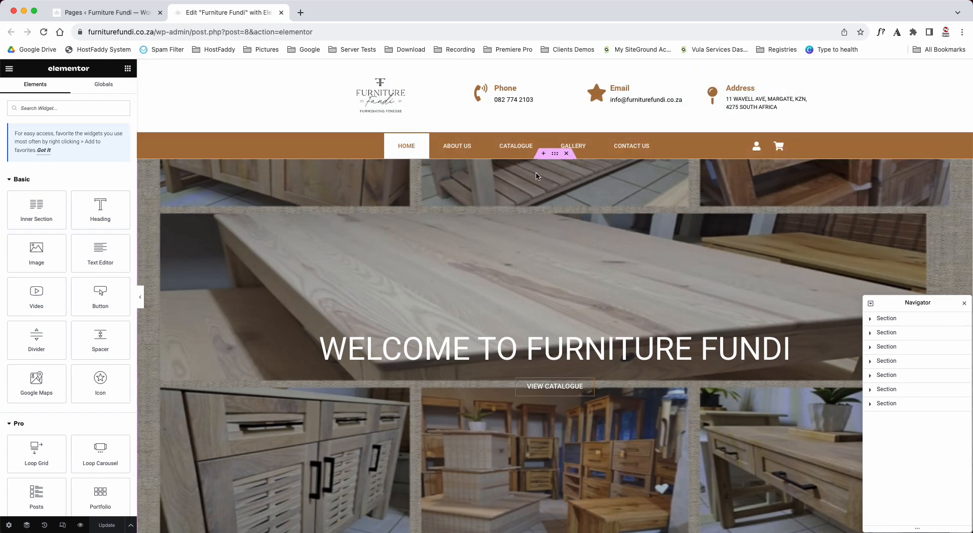
- Open the banner's welcome heading for editing and append "have a lovey day" to its title
left_click(555, 154)
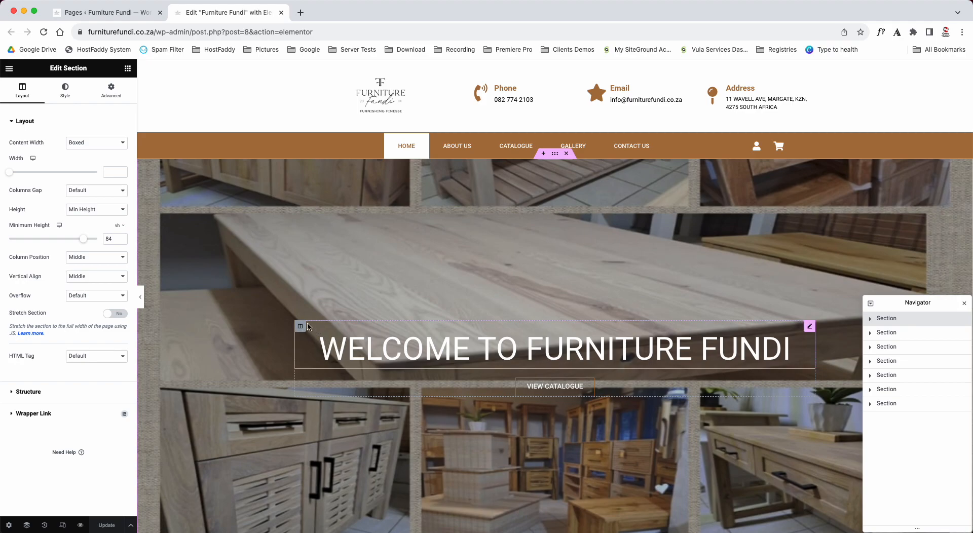
left_click(386, 345)
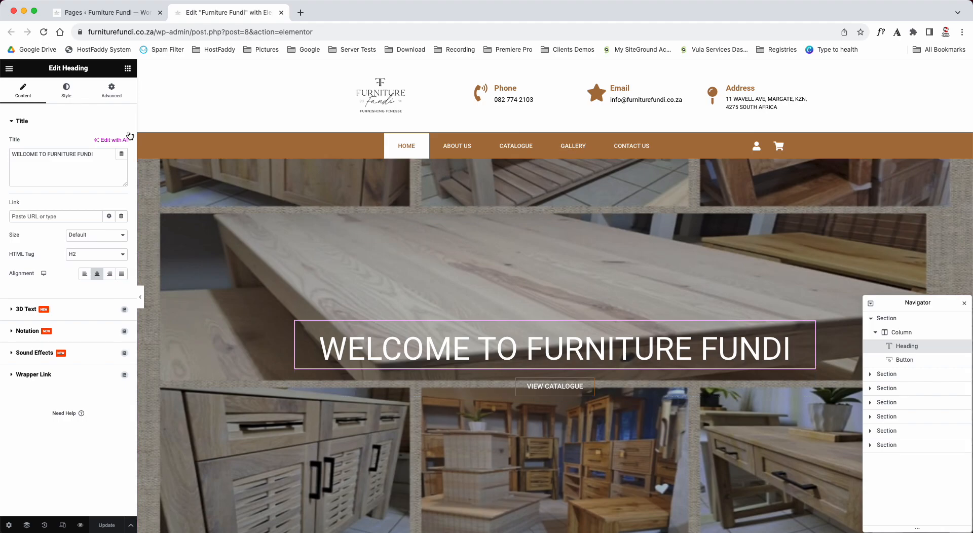
left_click_drag(20, 154, 97, 154)
left_click(100, 154)
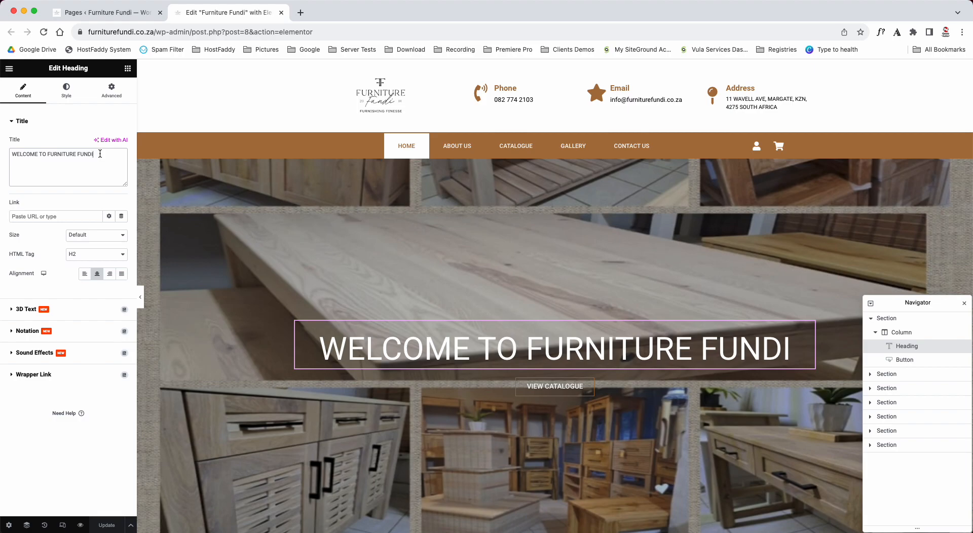
type("have al ovely ")
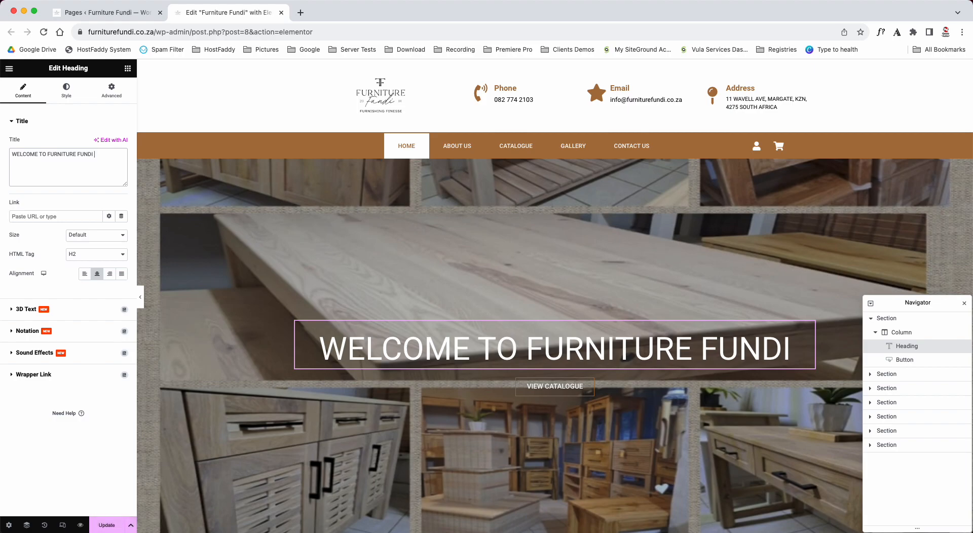
type("fay")
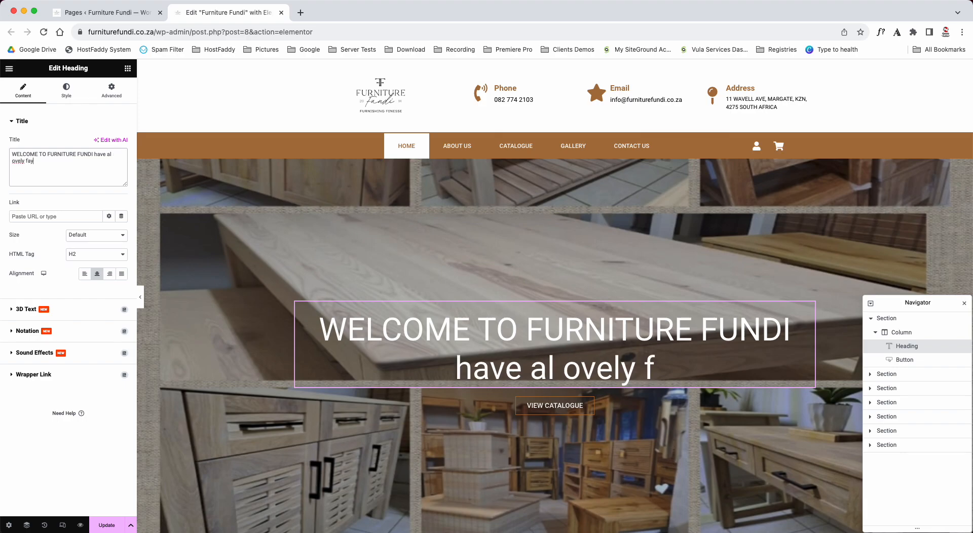
key("BackSpace")
key("BackSpace")
key("BackSpace")
key("BackSpace")
key("BackSpace")
key("BackSpace")
key("BackSpace")
key("BackSpace")
key("BackSpace")
key("BackSpace")
key("BackSpace")
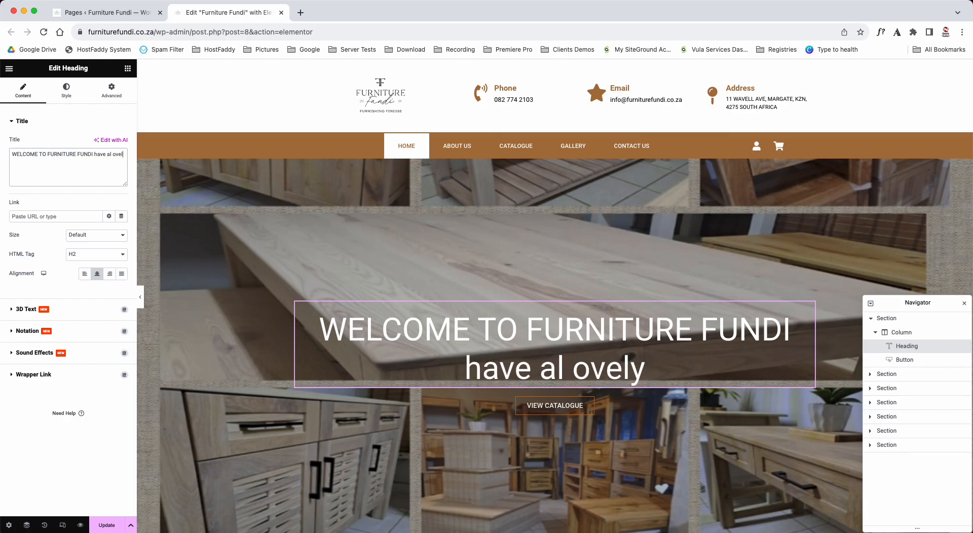
type("lo")
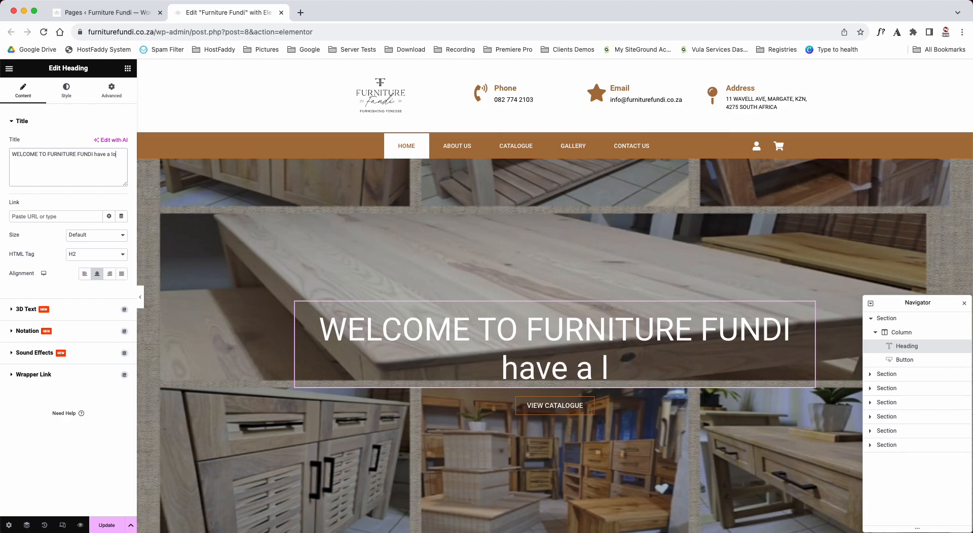
type("vey day")
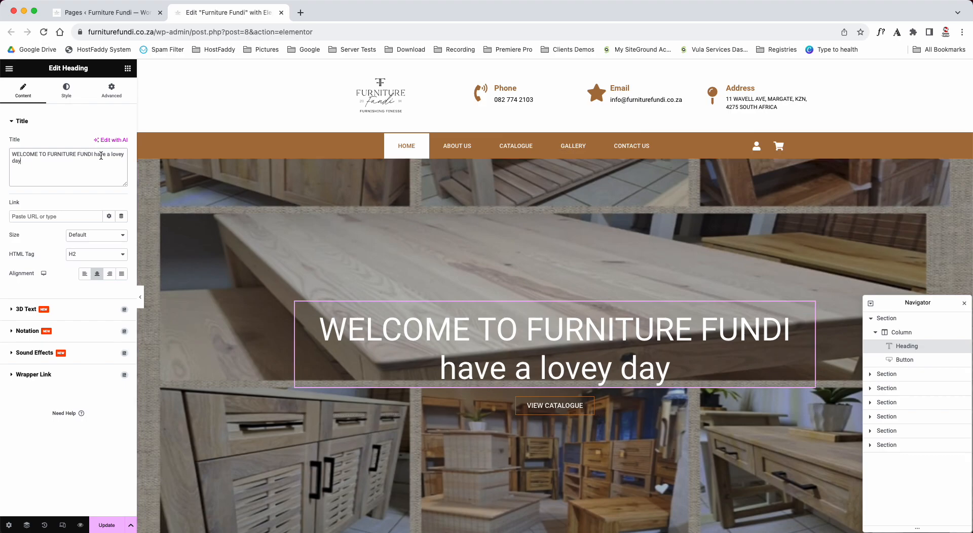
- Remove "have a lovey day" from the heading's title and try left and right alignment before centring the heading again
left_click_drag(94, 154, 100, 159)
key("BackSpace")
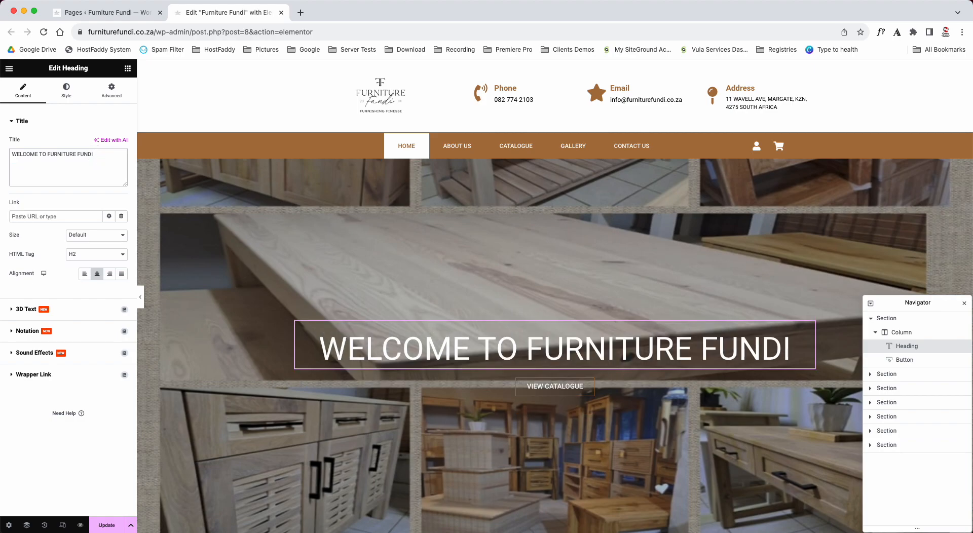
left_click(84, 275)
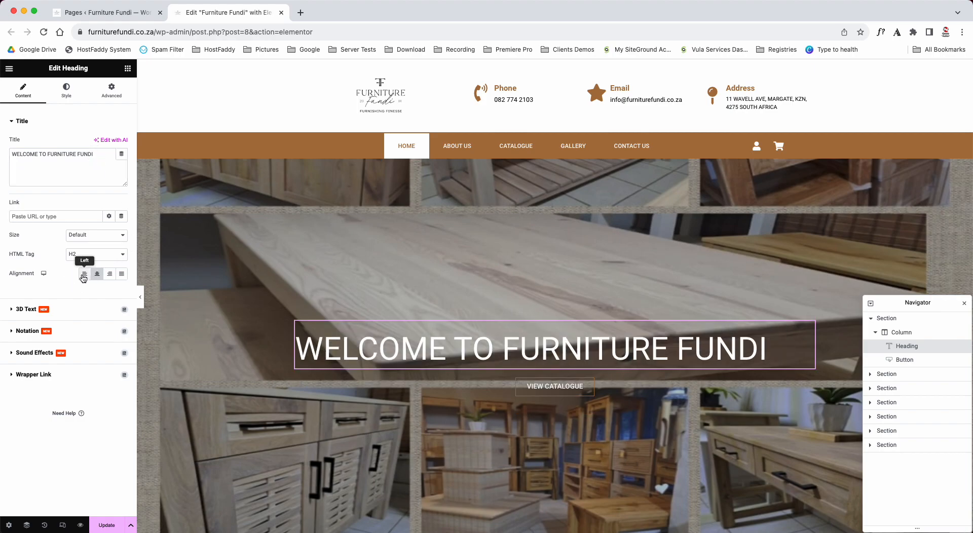
left_click(96, 274)
left_click(109, 274)
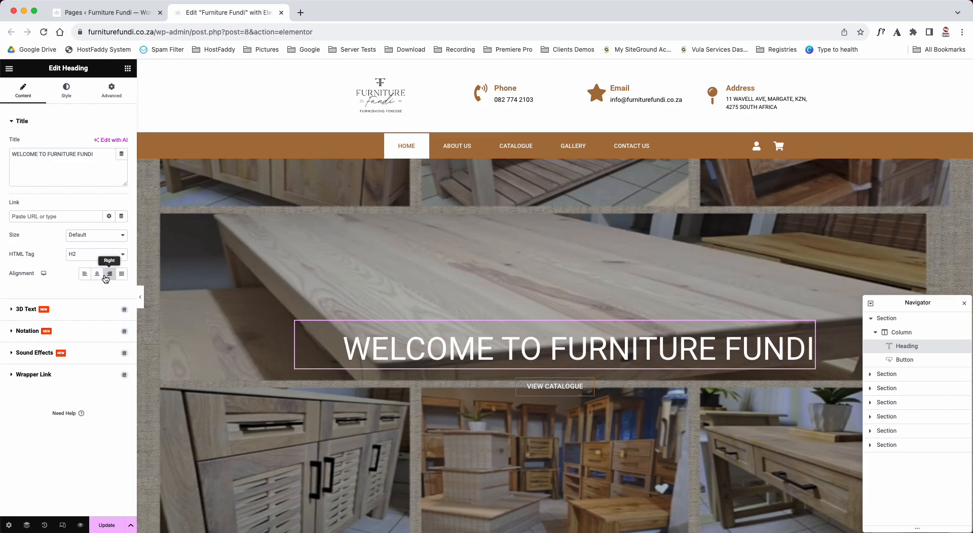
left_click(98, 274)
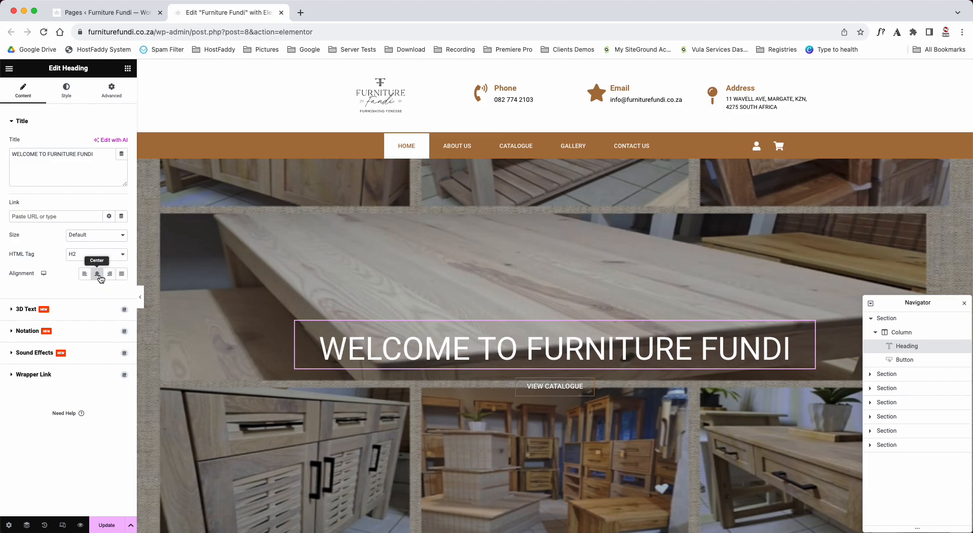
- Open the welcome heading's style settings and try a different text color
left_click(72, 97)
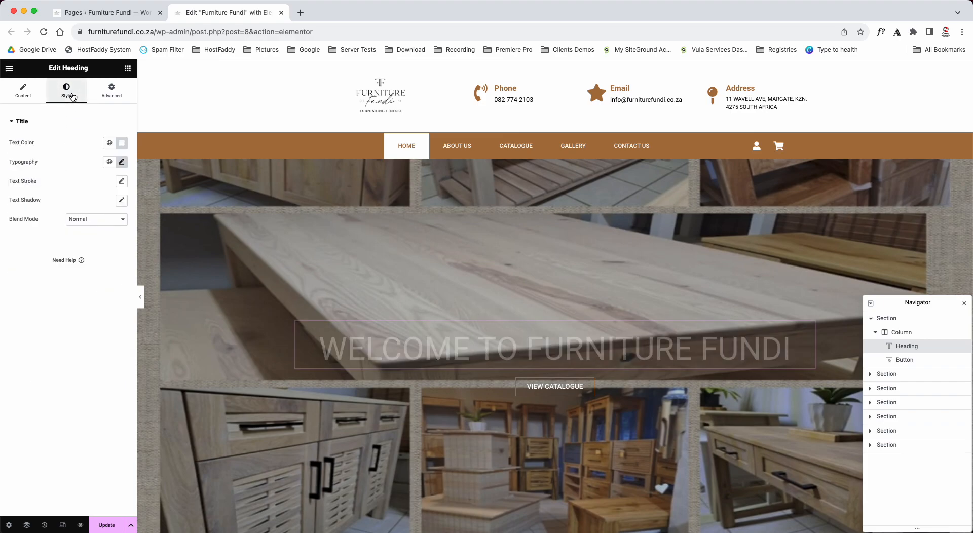
left_click(123, 145)
mouse_move(147, 194)
left_mouse_down()
mouse_move(173, 182)
mouse_move(124, 234)
mouse_move(49, 182)
left_mouse_up()
left_click(38, 176)
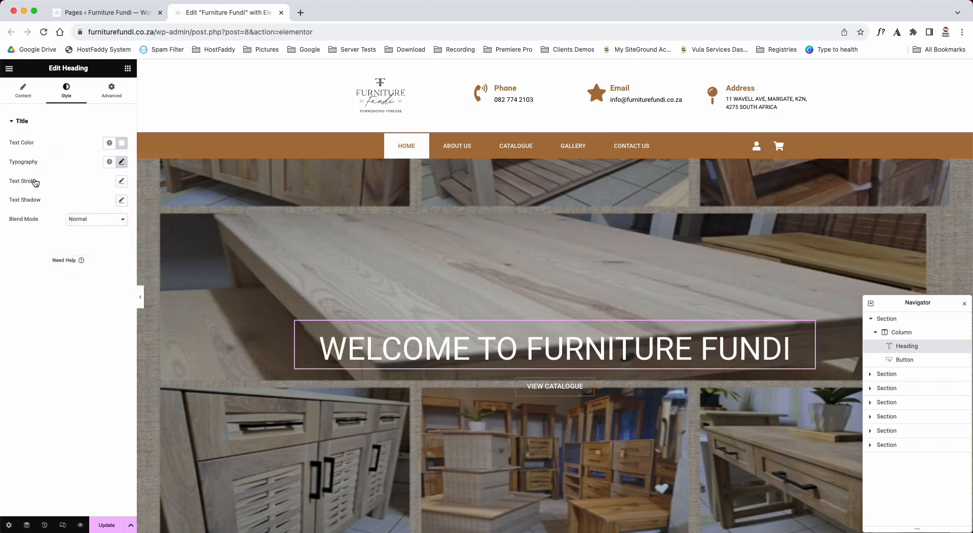
- Open the welcome heading's typography settings and try larger font sizes up to 98 px
left_click(122, 163)
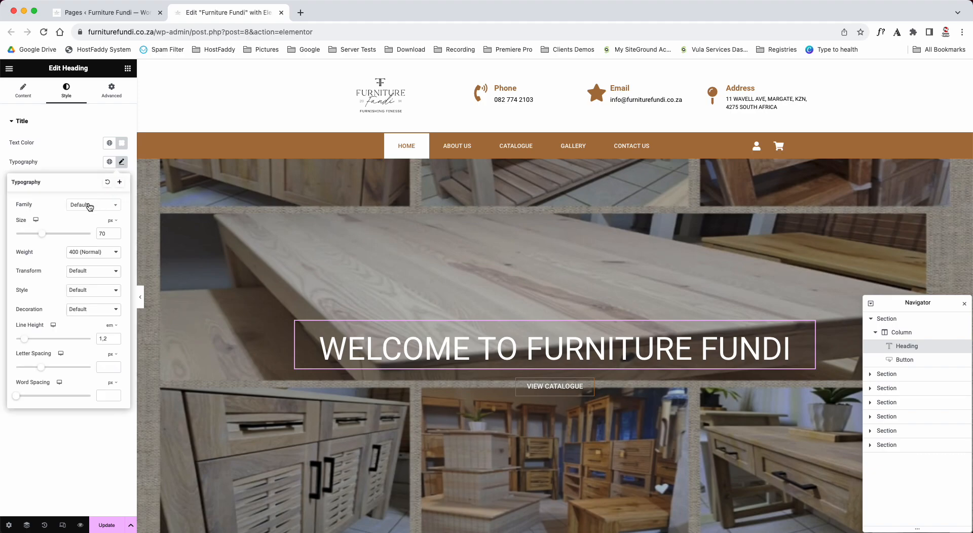
left_click(116, 232)
left_click(115, 232)
left_click(115, 232)
left_click(115, 232)
left_click(115, 233)
left_click(115, 232)
left_click(115, 233)
left_click(116, 232)
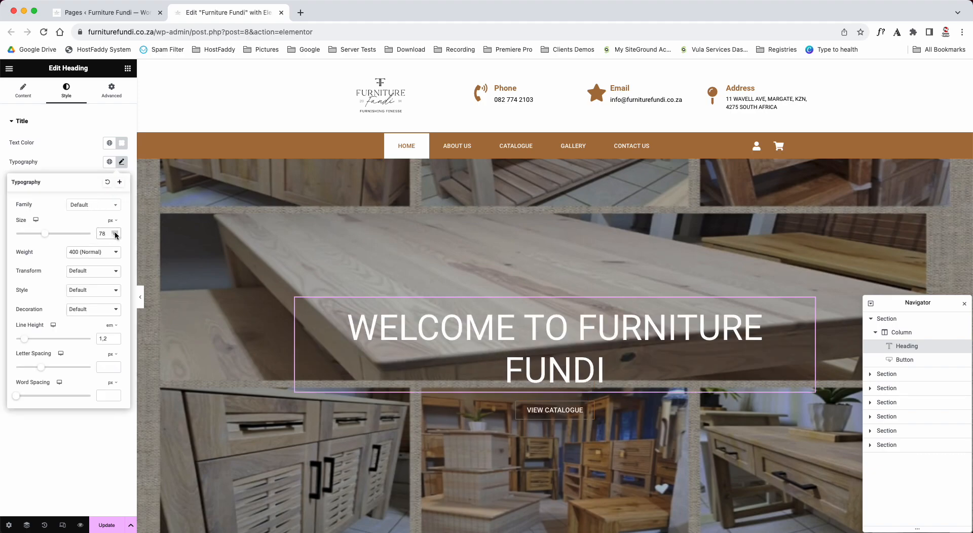
left_click(116, 237)
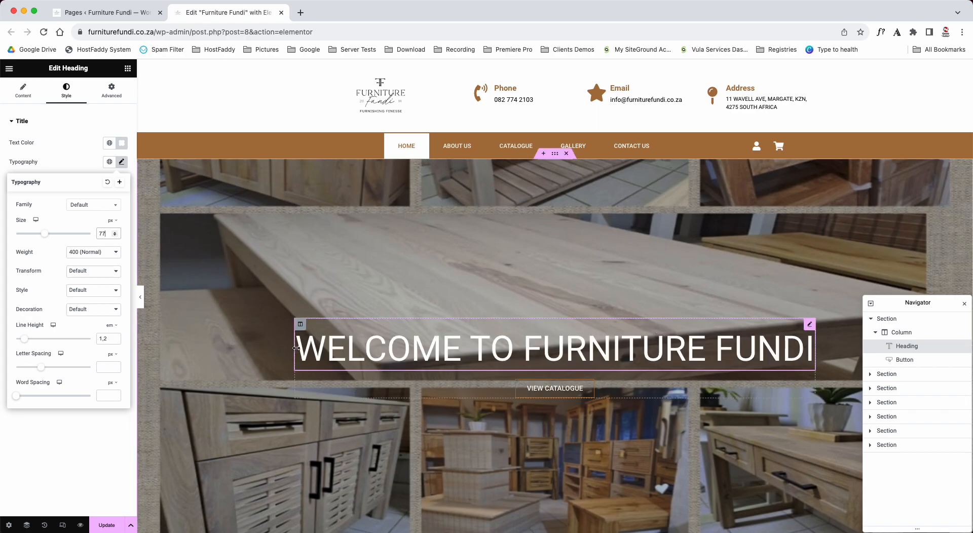
left_click(115, 233)
left_click(115, 233)
left_click(115, 233)
left_click(115, 233)
left_click(115, 233)
left_click(115, 234)
left_click(115, 233)
left_click(115, 233)
left_click(115, 234)
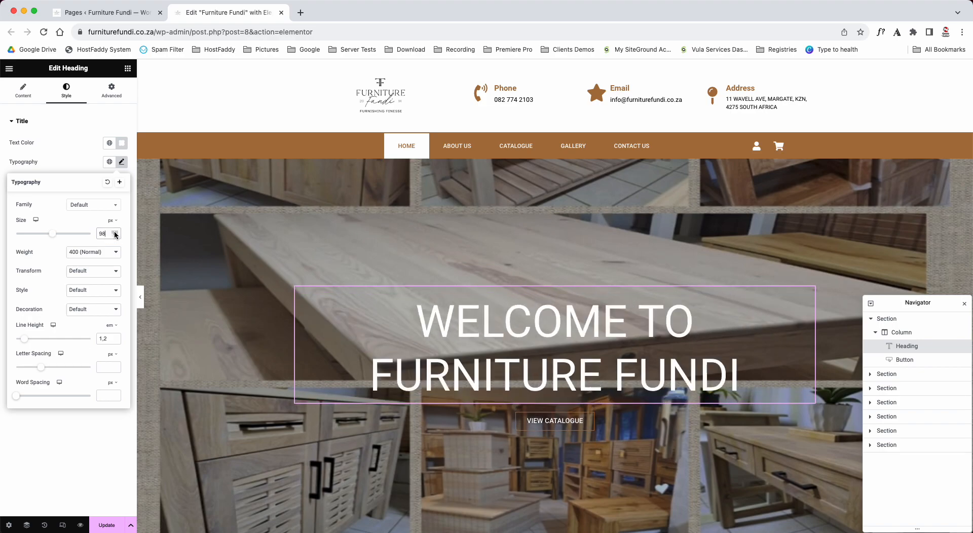
- Set the welcome heading's font size to 72 px
left_click_drag(108, 233, 85, 236)
type("72")
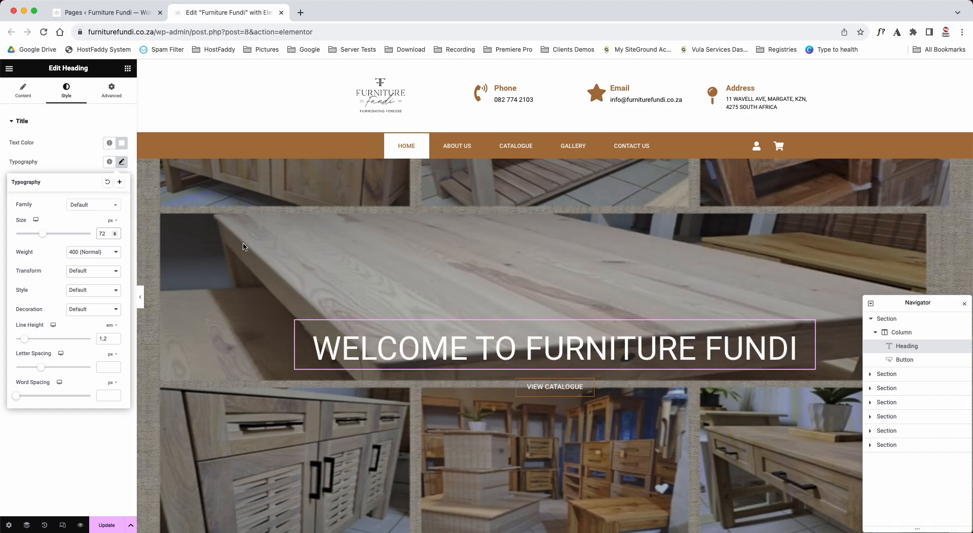
- Change the text of the catalogue button below the heading to "VIEW our lovely CATALOGUE"
scroll(320, 275, "down", 3)
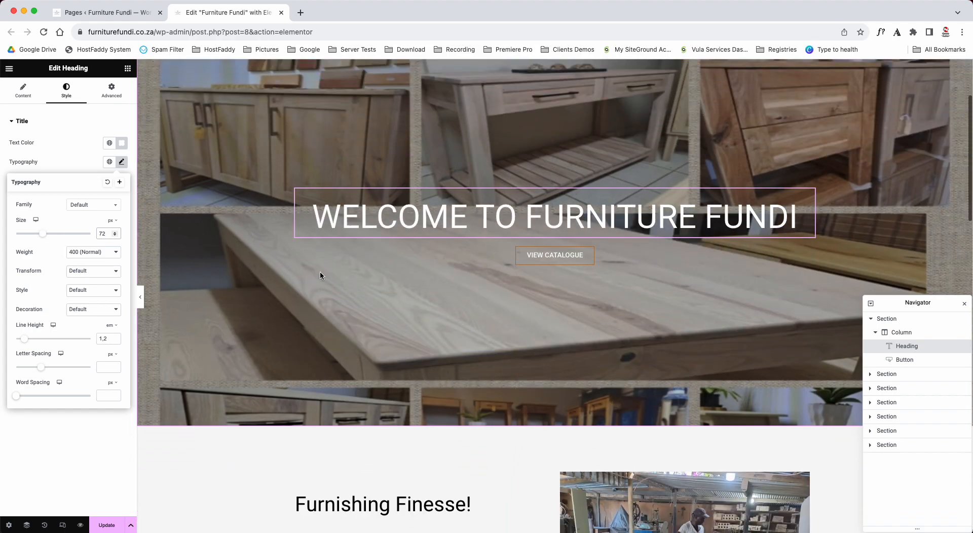
left_click(544, 261)
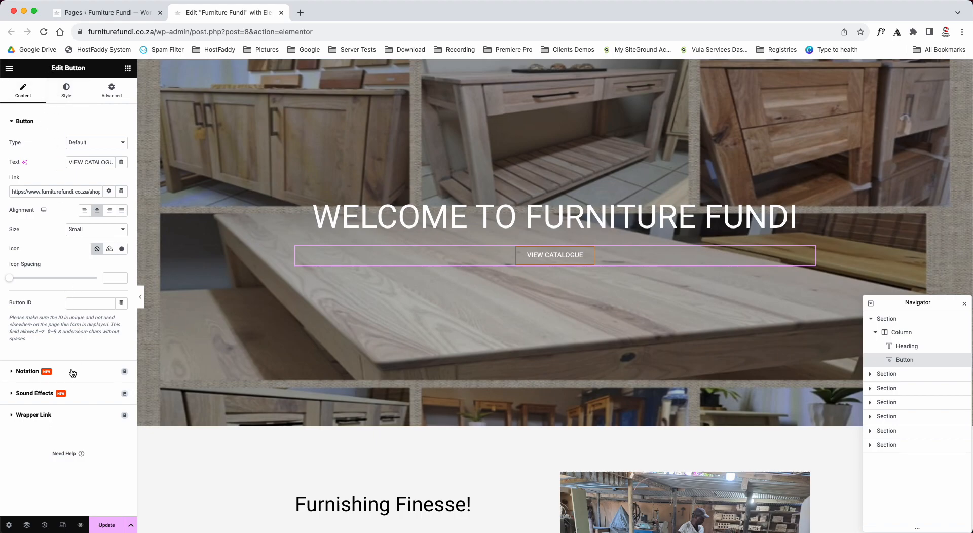
left_click(98, 161)
type("our ")
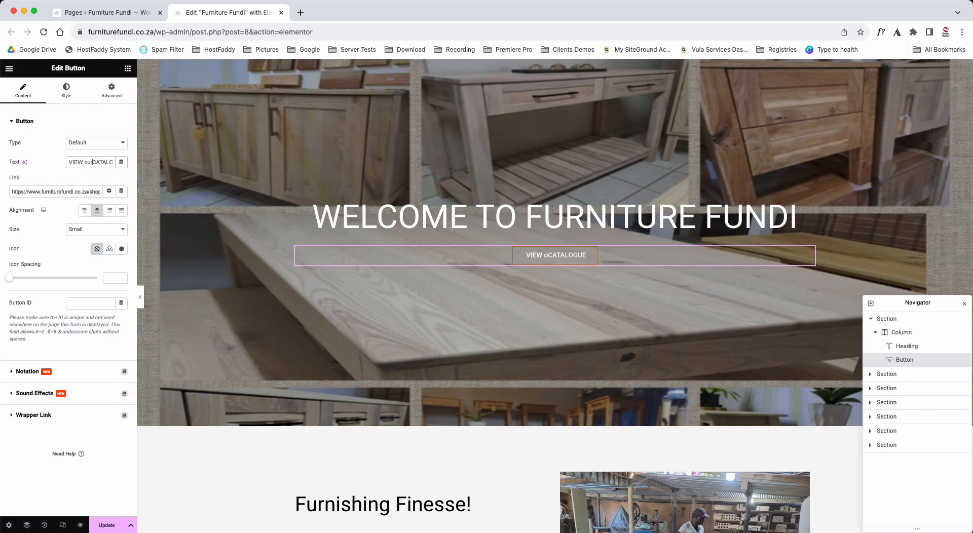
type("lovely")
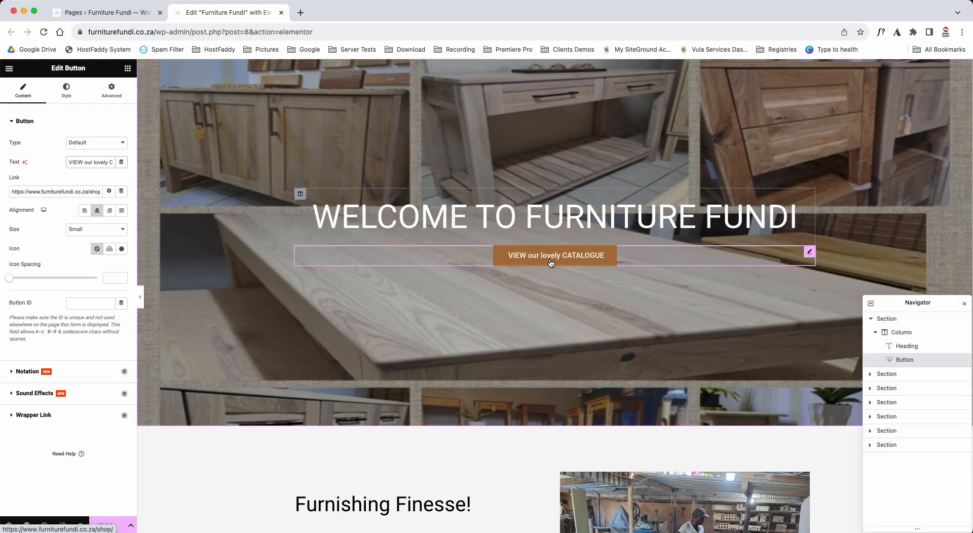
- Restore the catalogue button's text to "VIEW CATALOGUE" and go to its link setting
key("BackSpace")
key("BackSpace")
key("BackSpace")
key("BackSpace")
key("BackSpace")
key("BackSpace")
key("BackSpace")
key("BackSpace")
key("BackSpace")
key("BackSpace")
key("BackSpace")
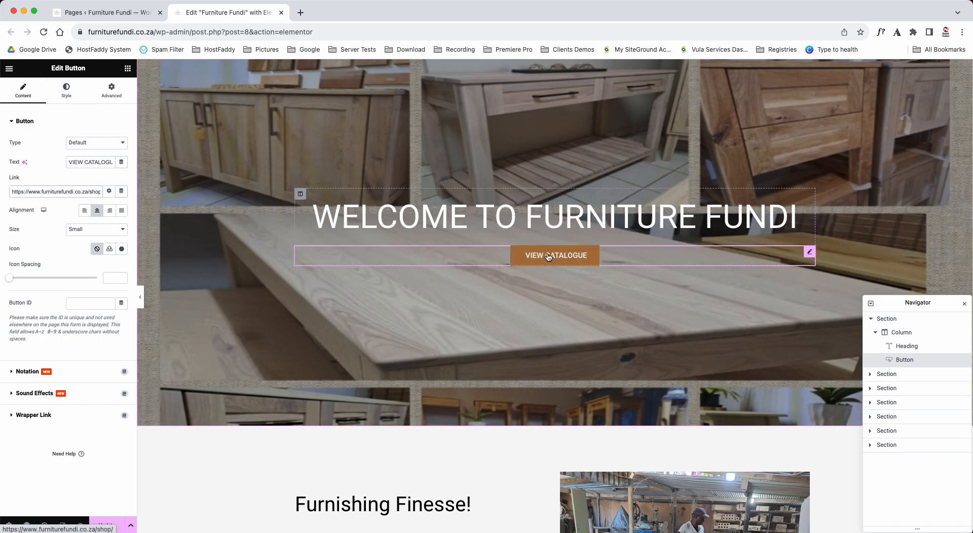
left_click(91, 191)
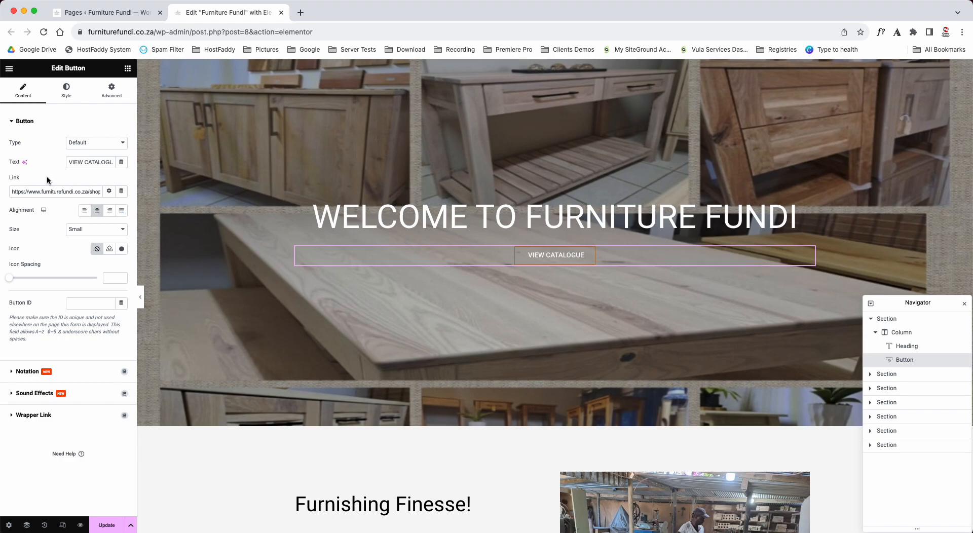
- Open the catalogue button's typography settings, try a font size of 19 px, and clear the size again
left_click(64, 99)
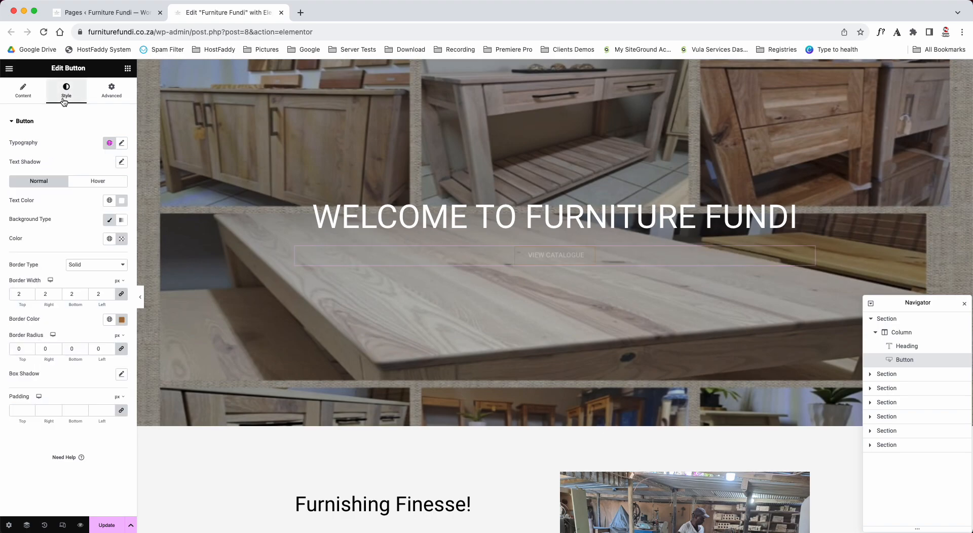
left_click(121, 143)
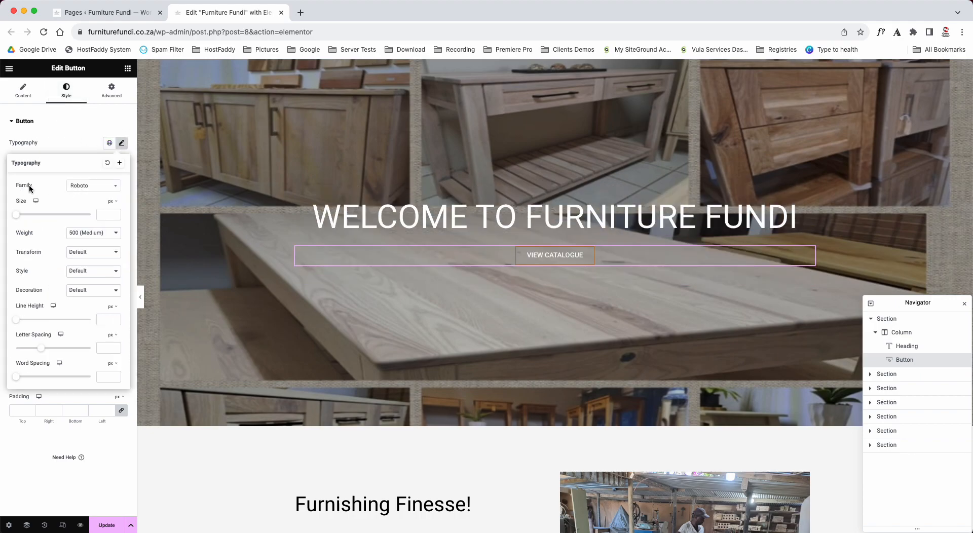
left_click(114, 213)
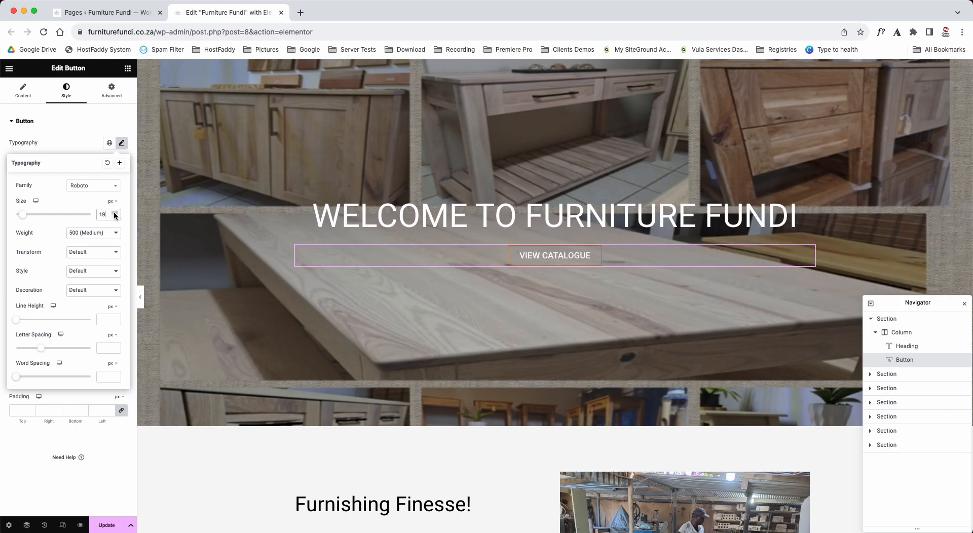
key("BackSpace")
key("BackSpace")
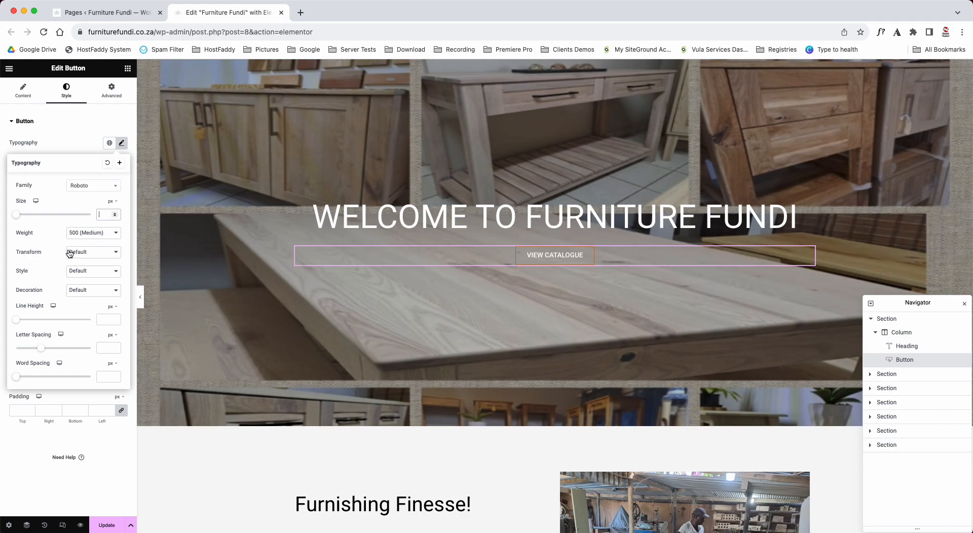
- Try font weights 800 (Extra Bold), 100 (Thin) and 900 (Black) on the catalogue button, and set it back to 500 (Medium)
left_click(93, 233)
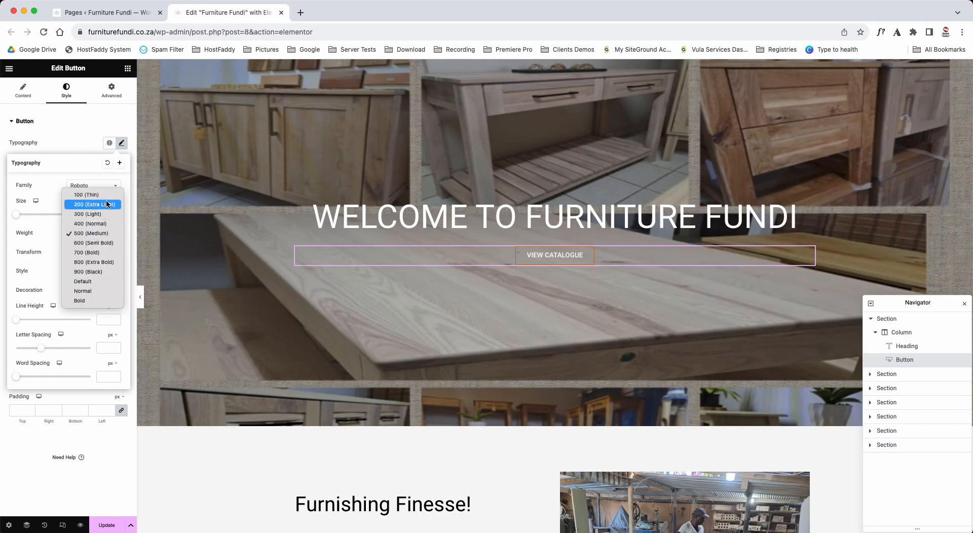
left_click(104, 263)
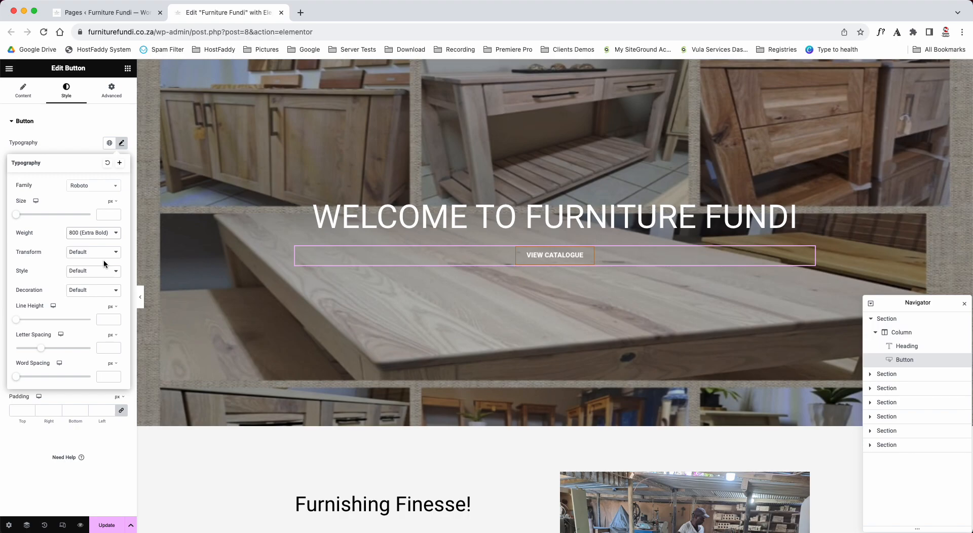
left_click(107, 234)
left_click(100, 168)
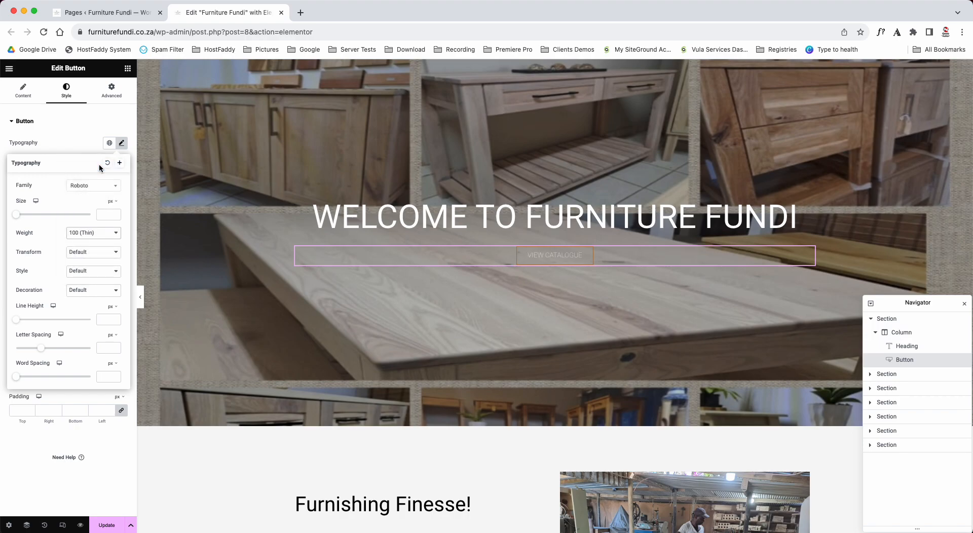
left_click(96, 235)
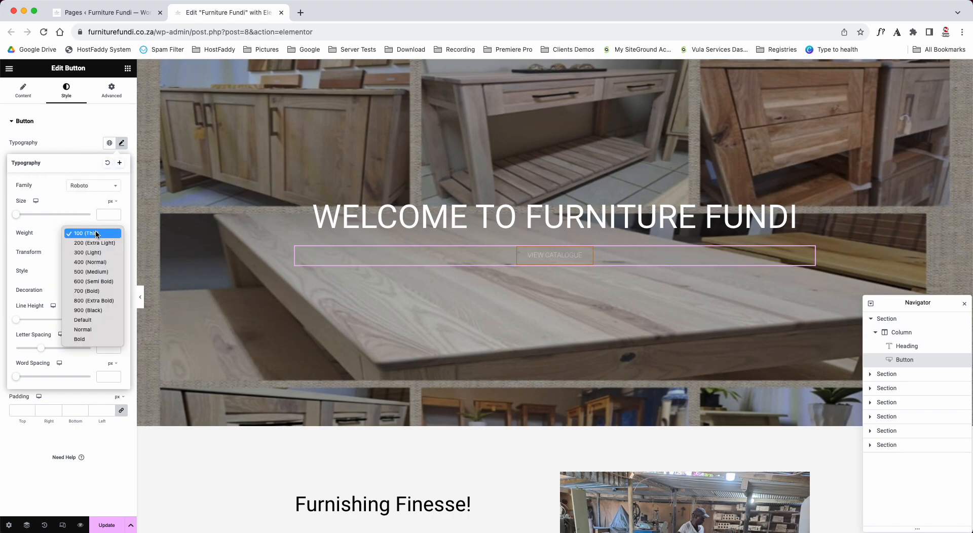
left_click(104, 311)
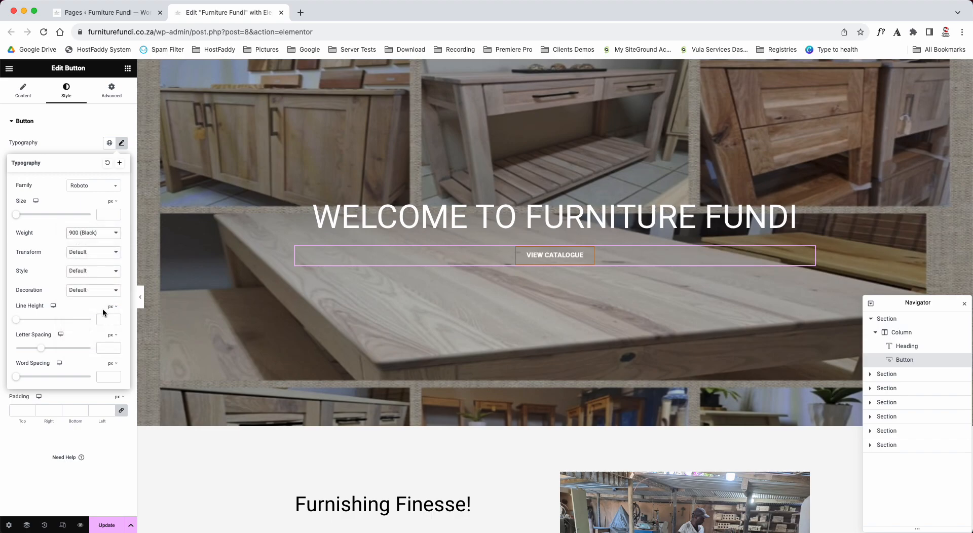
left_click(103, 235)
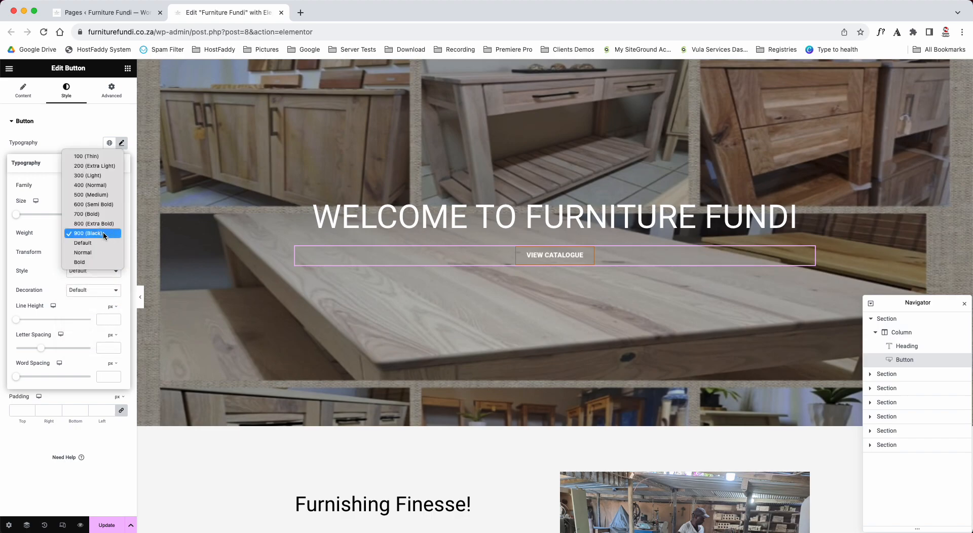
left_click(103, 198)
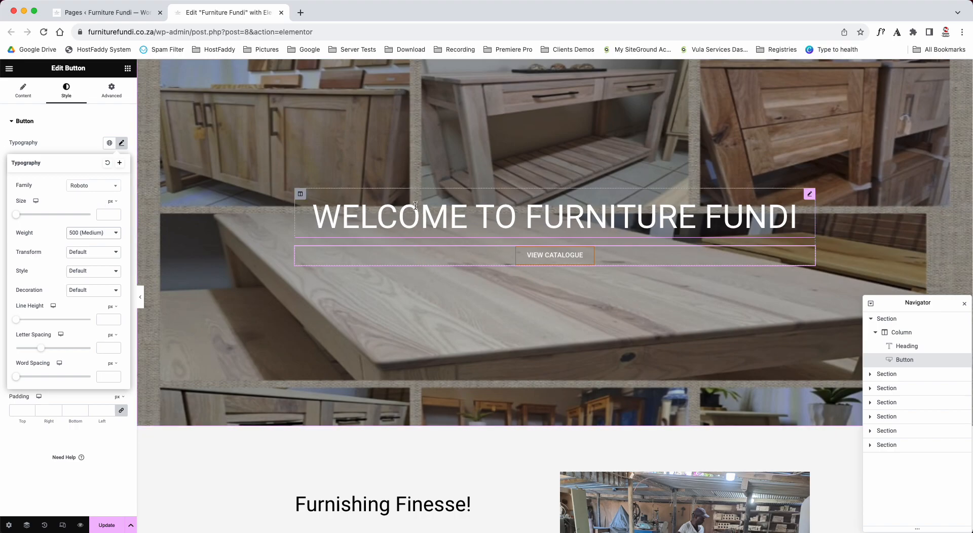
left_click(59, 122)
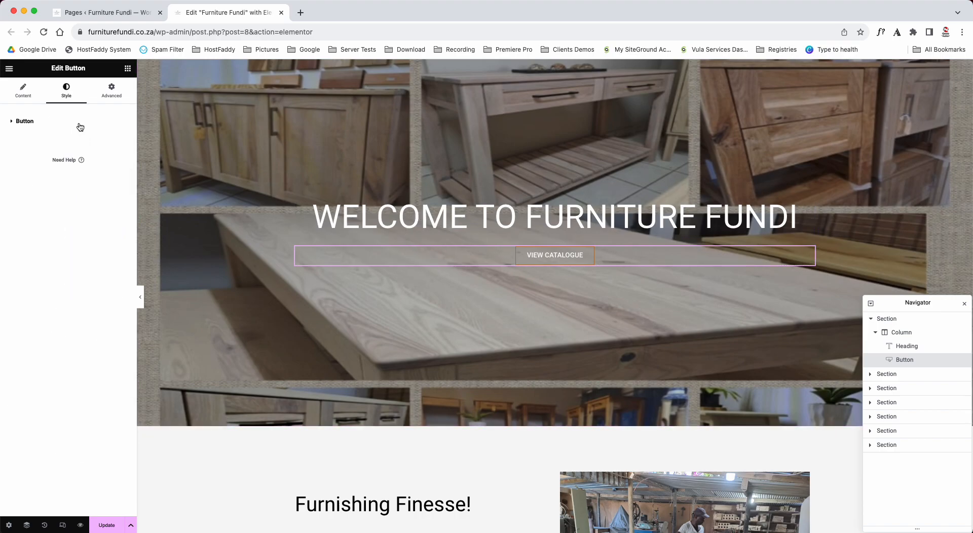
- Open the banner section's layout settings and set its minimum height to 84 vh
scroll(399, 207, "up", 3)
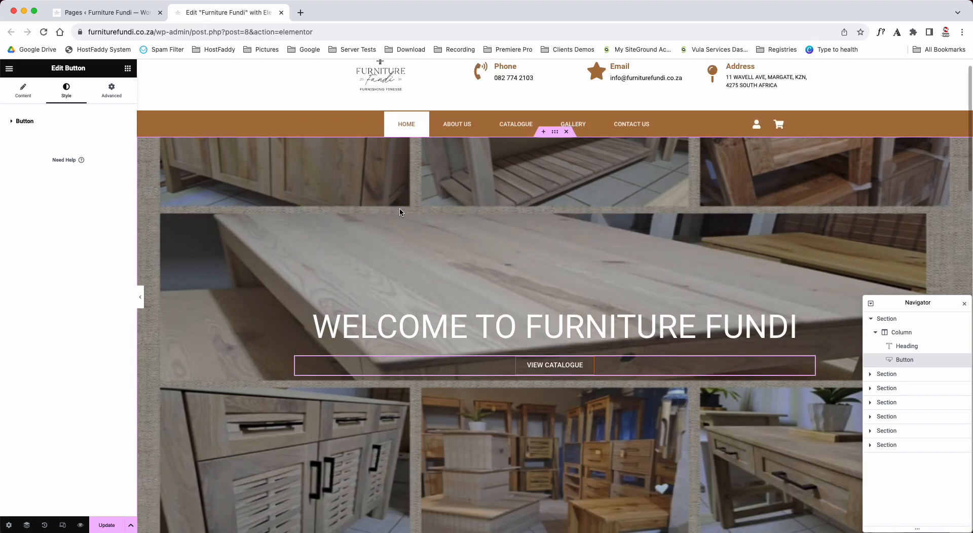
left_click(555, 134)
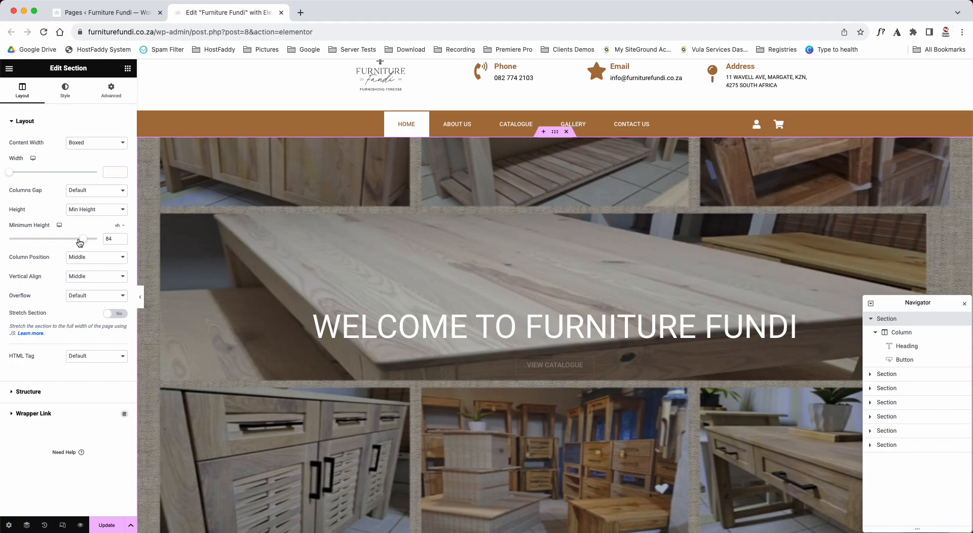
mouse_move(83, 242)
left_mouse_down()
mouse_move(39, 239)
mouse_move(99, 238)
mouse_move(37, 236)
mouse_move(83, 239)
left_mouse_up()
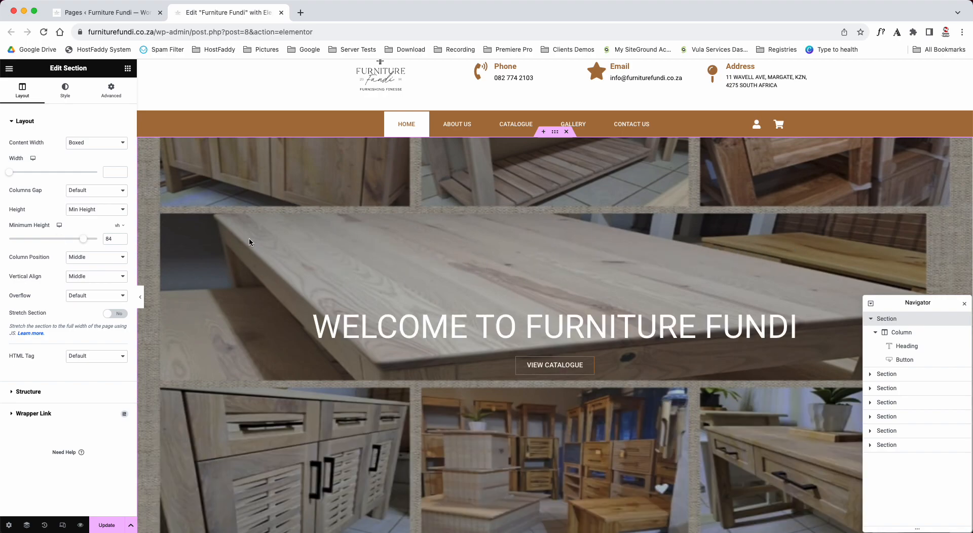
scroll(382, 294, "down", 3)
scroll(382, 294, "up", 2)
scroll(382, 293, "up", 1)
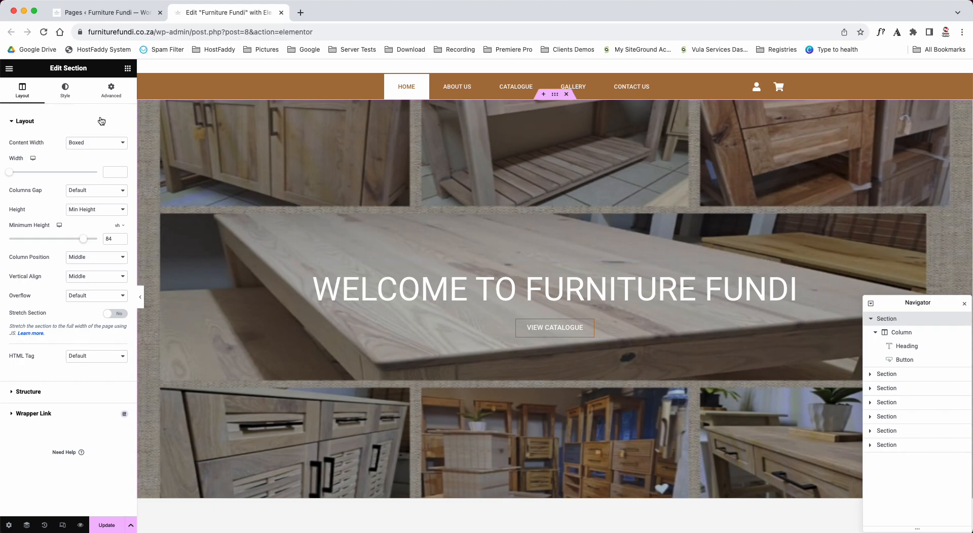
- Try the banner background image positions Center Left, Bottom Center and Top Center, and set the position back to Center Center
left_click(70, 102)
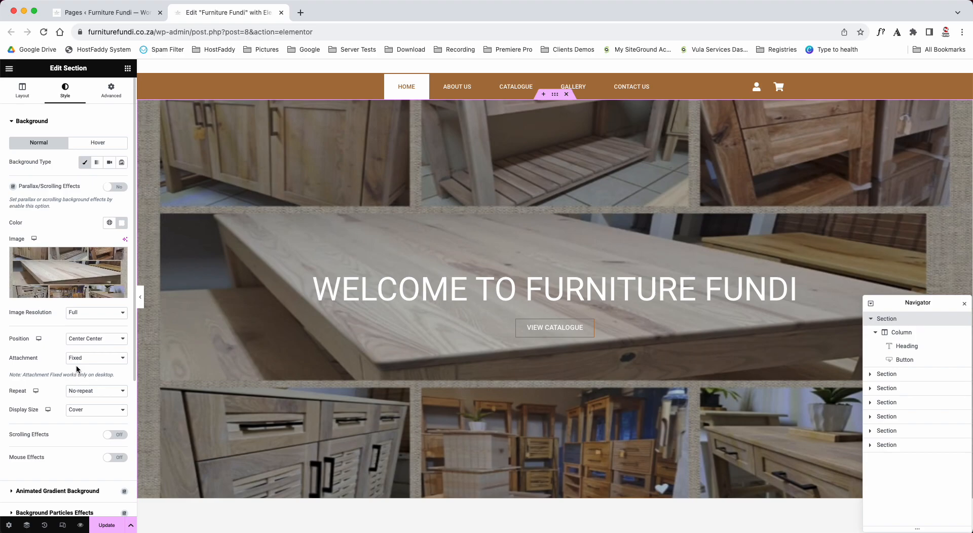
left_click(104, 339)
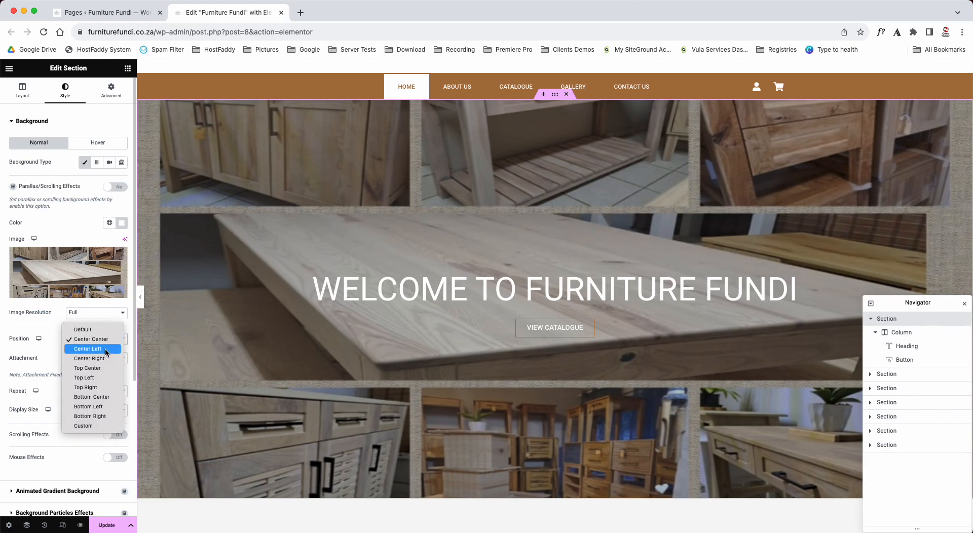
left_click(102, 349)
left_click(106, 341)
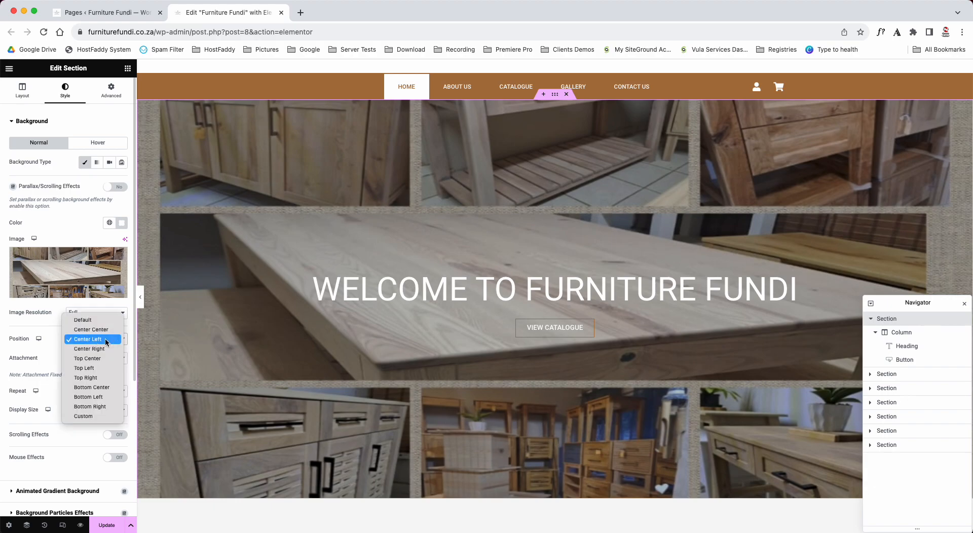
left_click(101, 391)
left_click(102, 338)
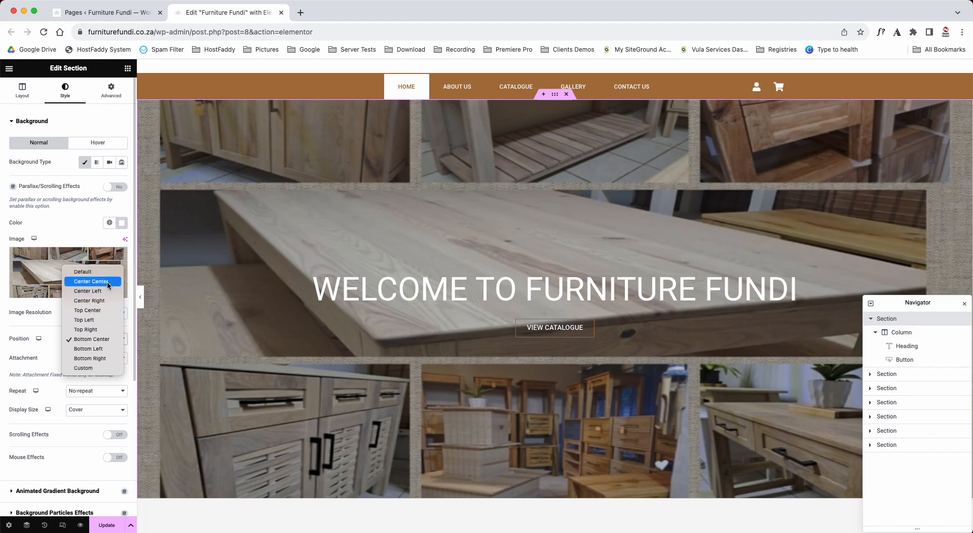
left_click(104, 310)
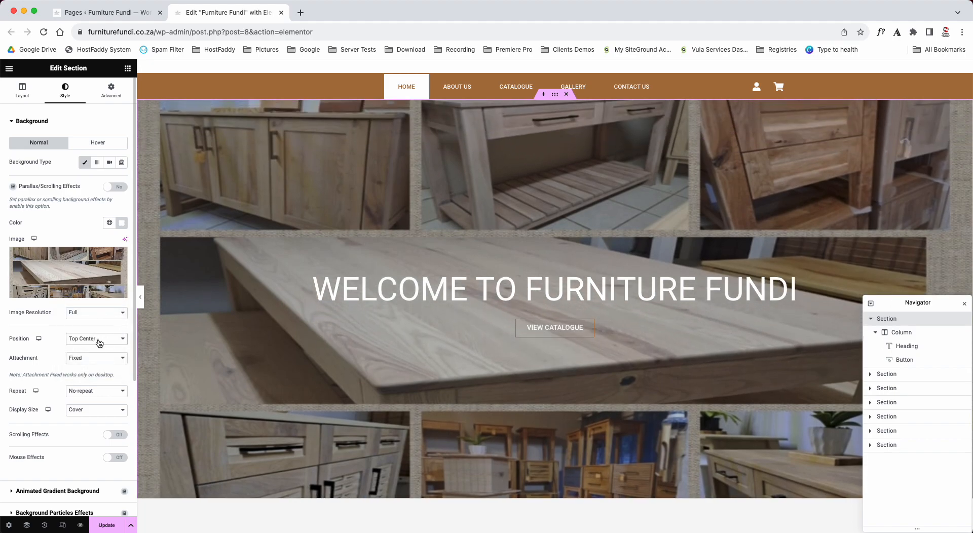
left_click(99, 340)
left_click(103, 311)
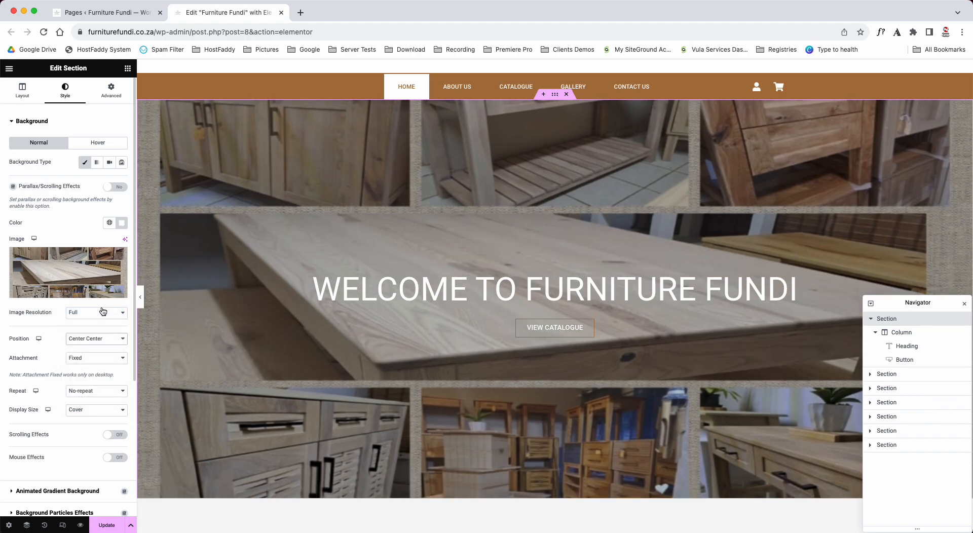
- Review the banner background's attachment options and examine how the Fixed image behaves while the page moves
left_click(101, 359)
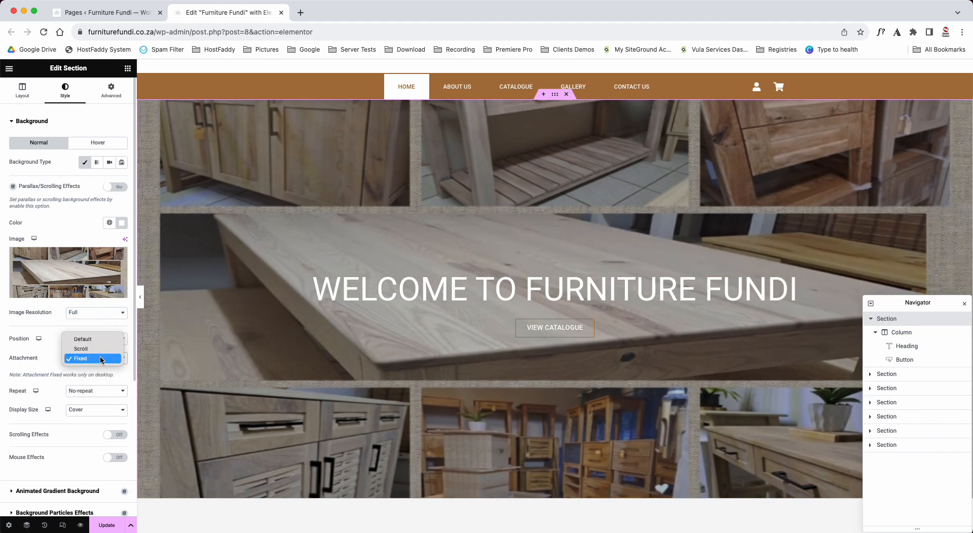
left_click(100, 358)
scroll(251, 373, "down", 3)
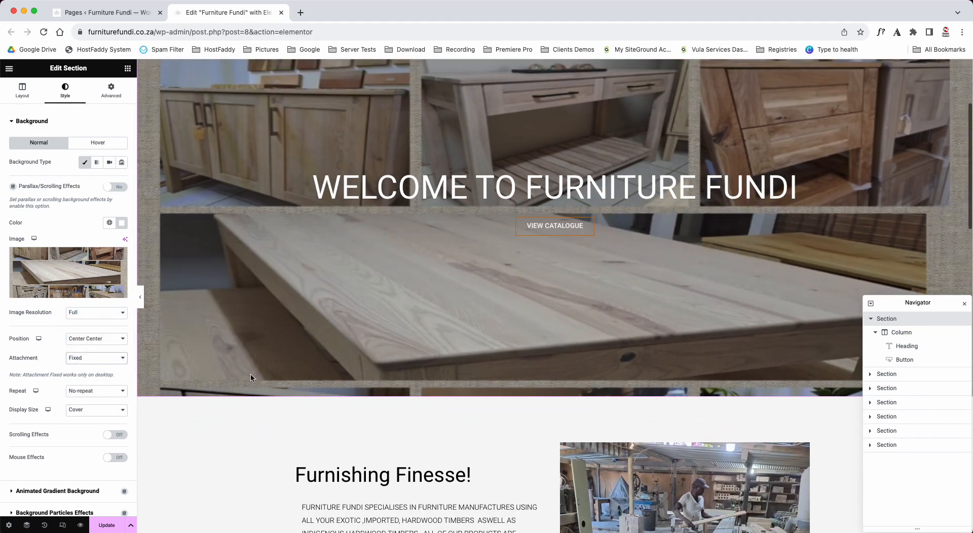
scroll(250, 373, "down", 1)
scroll(251, 373, "up", 6)
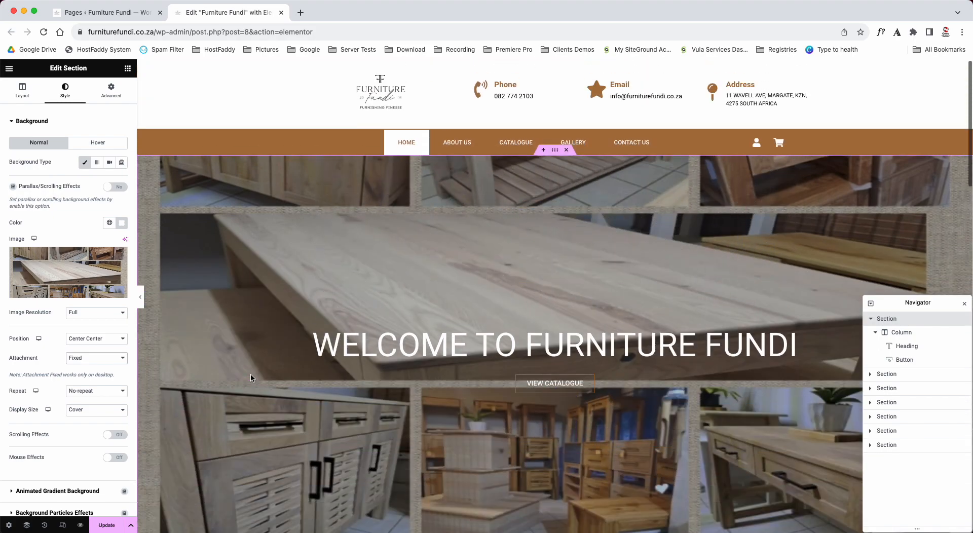
scroll(251, 373, "down", 5)
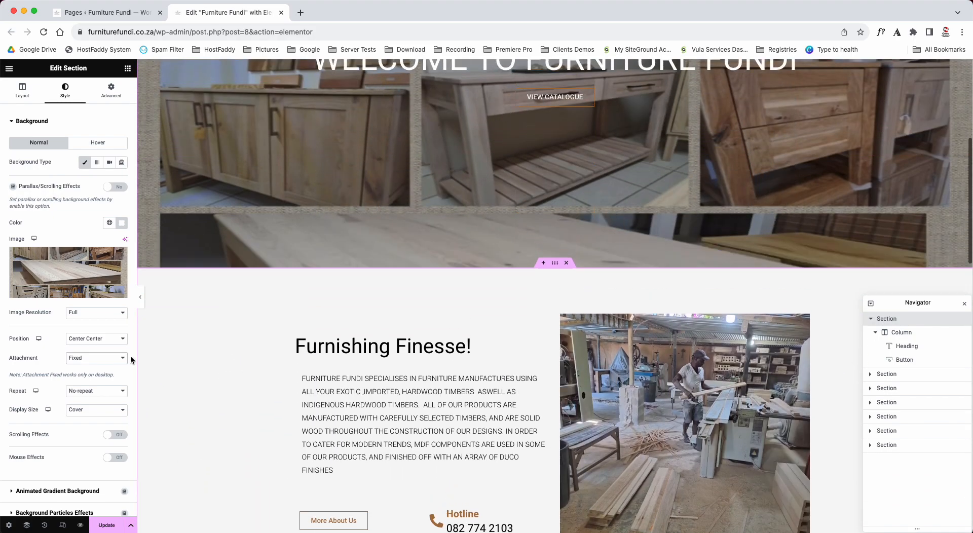
- Try the Scroll attachment on the banner background, compare its movement on the page, and set it back to Fixed
left_click(94, 356)
left_click(94, 349)
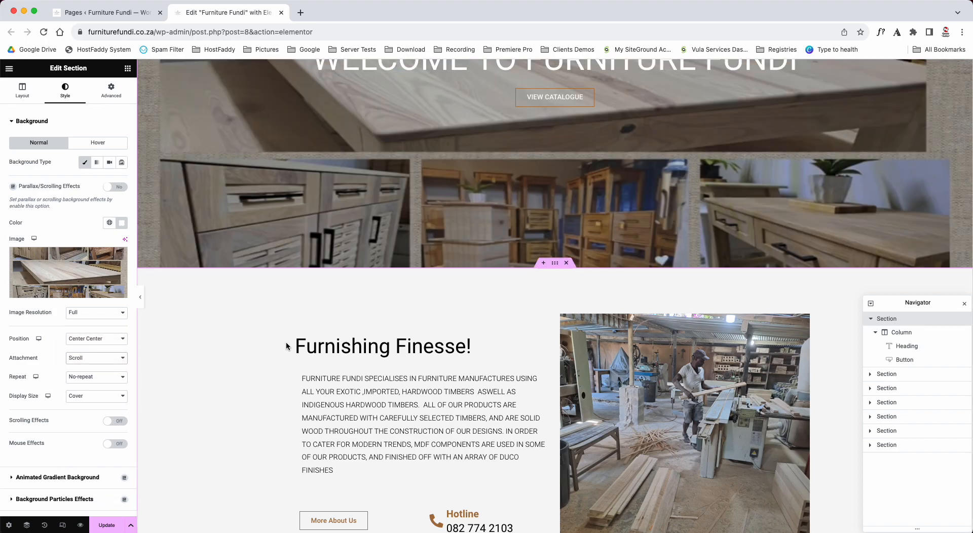
scroll(284, 343, "up", 5)
scroll(287, 346, "down", 3)
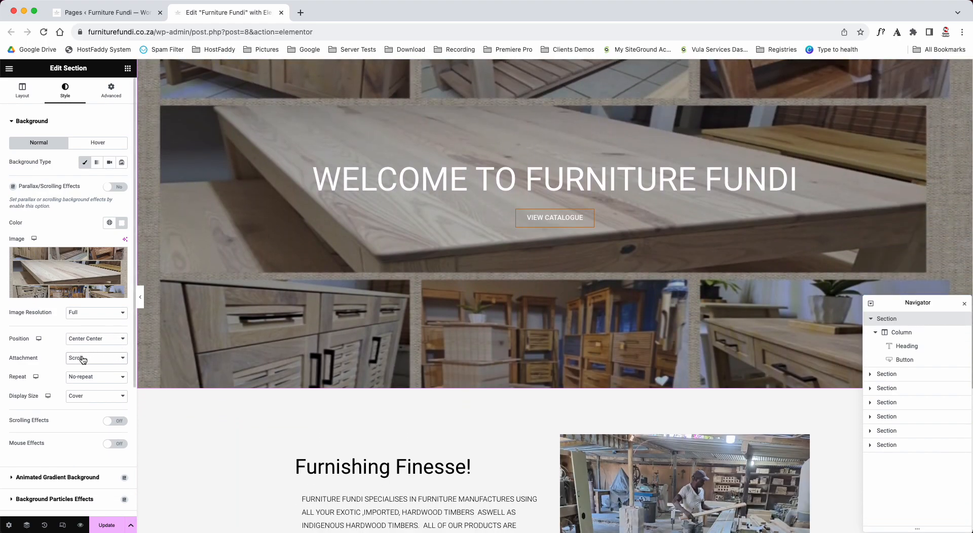
left_click(82, 359)
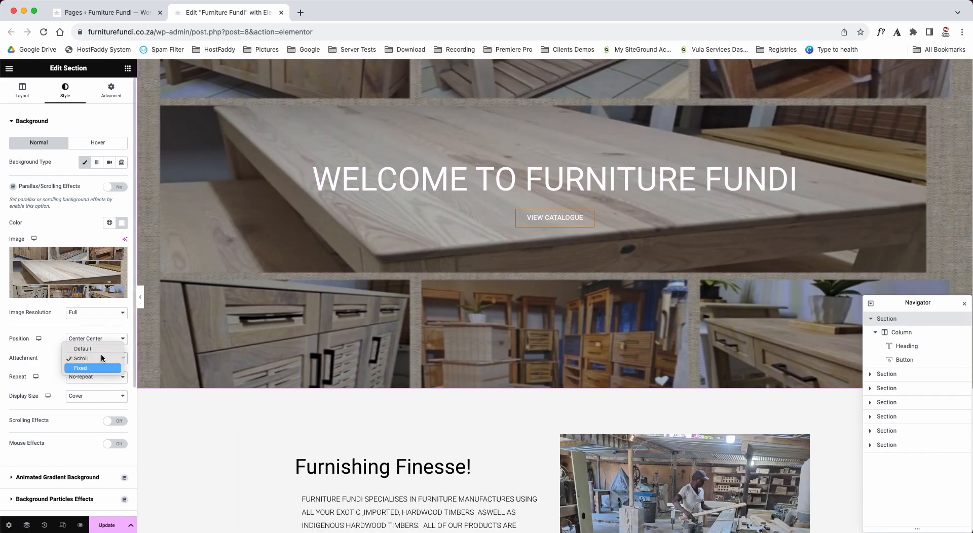
left_click(77, 366)
scroll(345, 350, "up", 3)
scroll(346, 351, "down", 8)
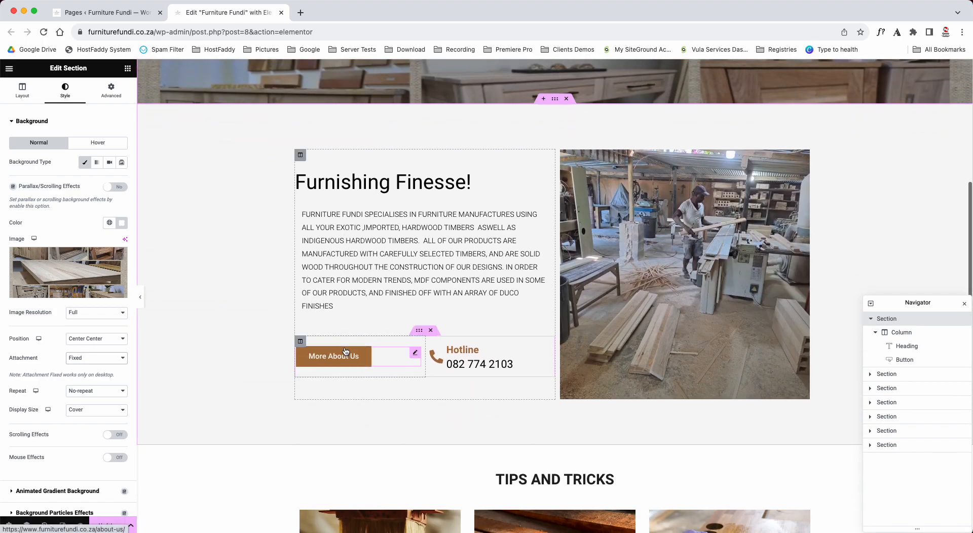
- Try the Contain display size on the banner background image and set it back to Cover
left_click(80, 410)
left_click(93, 419)
scroll(249, 327, "up", 8)
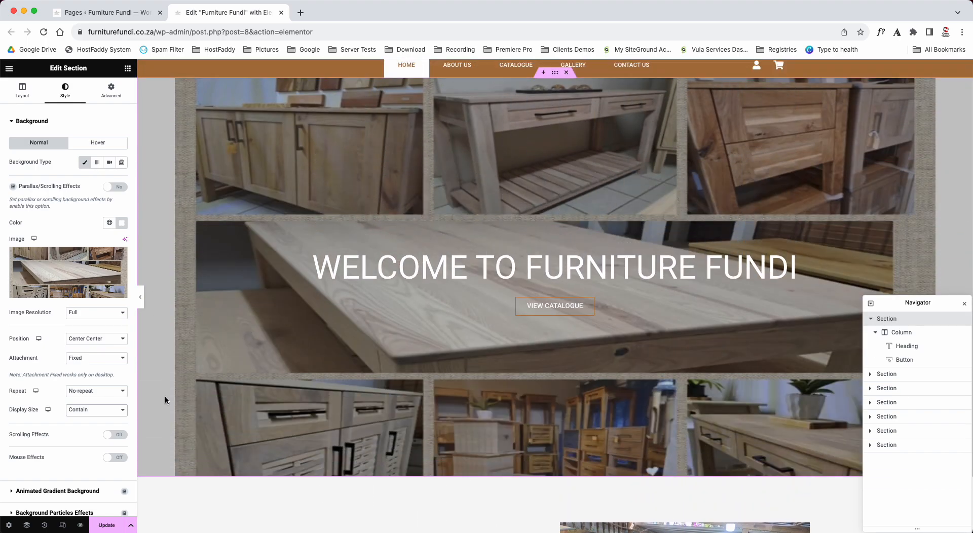
left_click(97, 410)
left_click(83, 400)
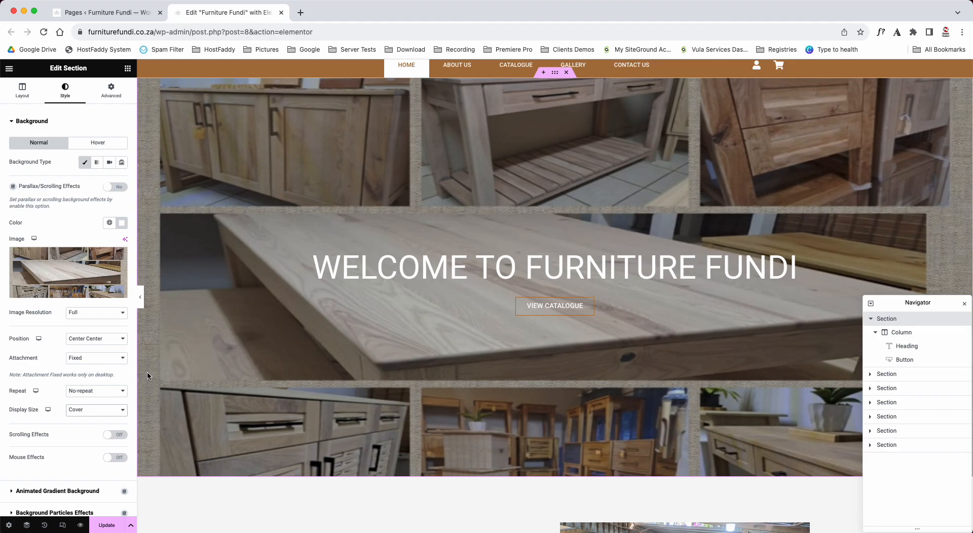
- Preview the banner background at Contain size with the editing panel hidden, and restore the panel and the Cover size
left_click(93, 410)
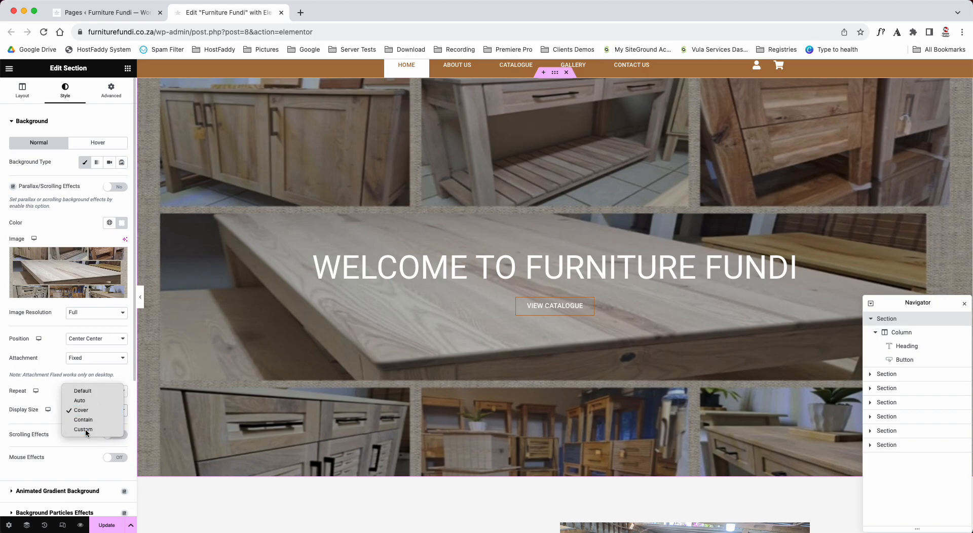
left_click(83, 419)
left_click(96, 390)
left_click(84, 381)
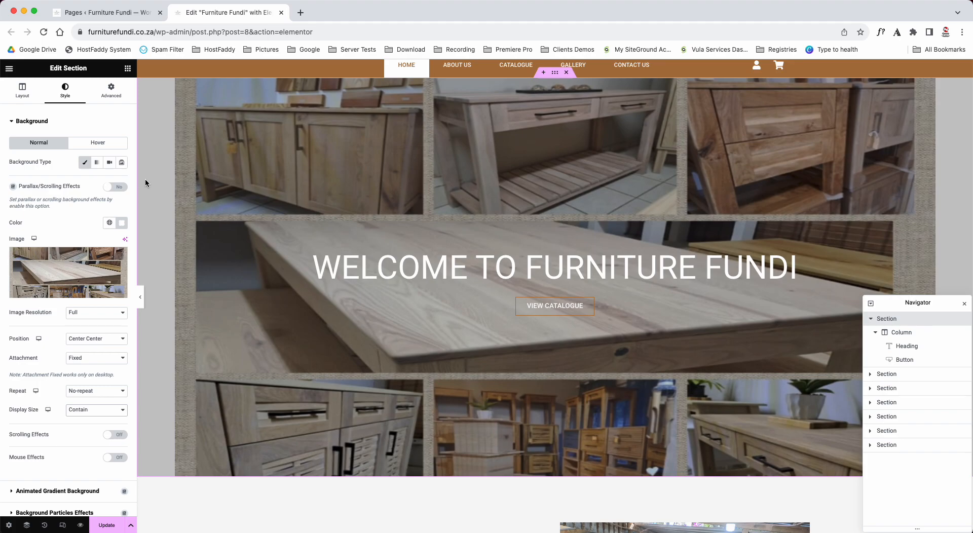
left_click(141, 298)
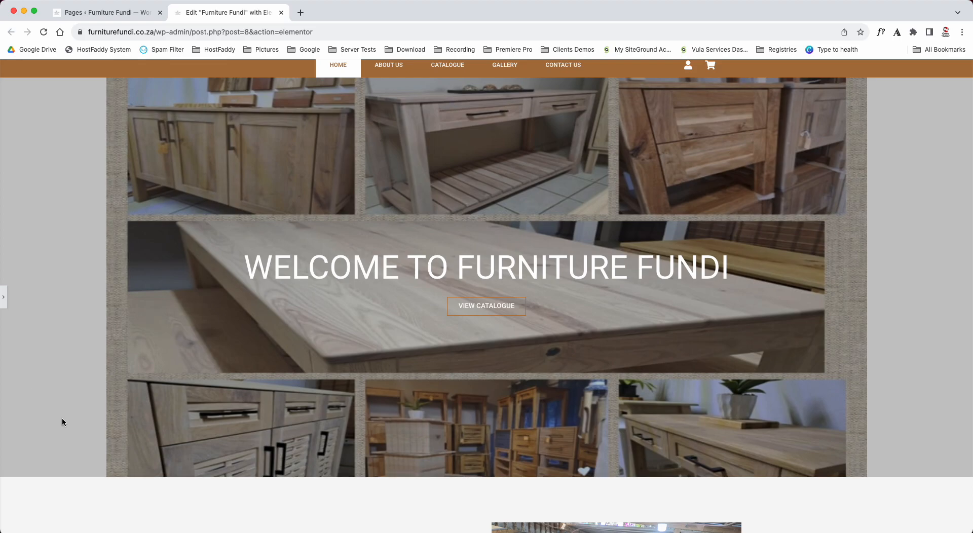
left_click(4, 298)
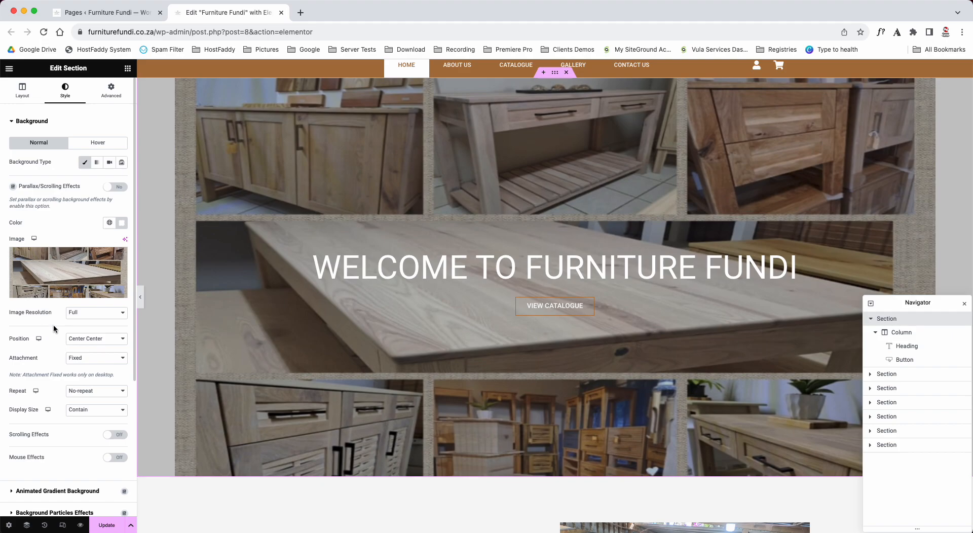
left_click(102, 411)
left_click(101, 401)
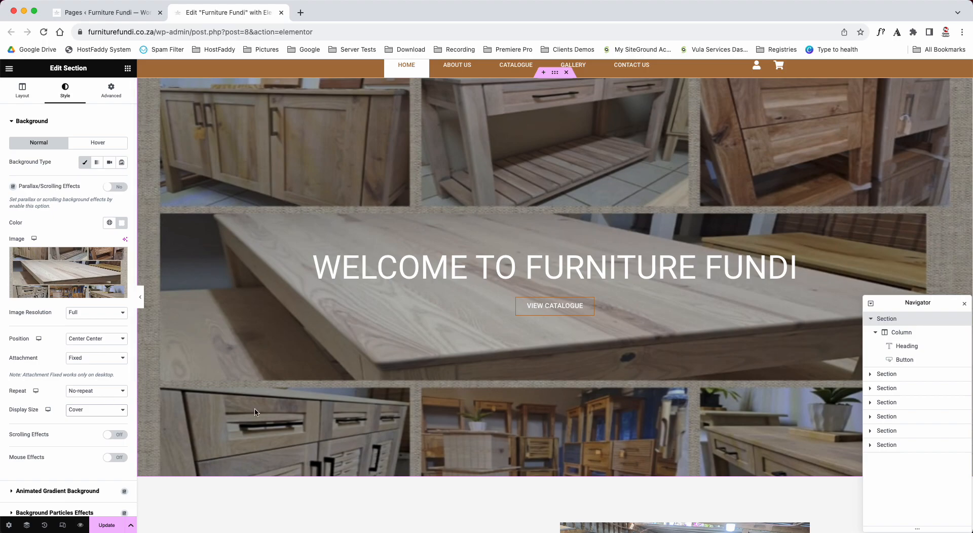
- Review the media library and file upload options for the workshop image beside Furnishing Finesse, and close them without replacing the image
scroll(254, 408, "down", 3)
scroll(254, 408, "down", 3)
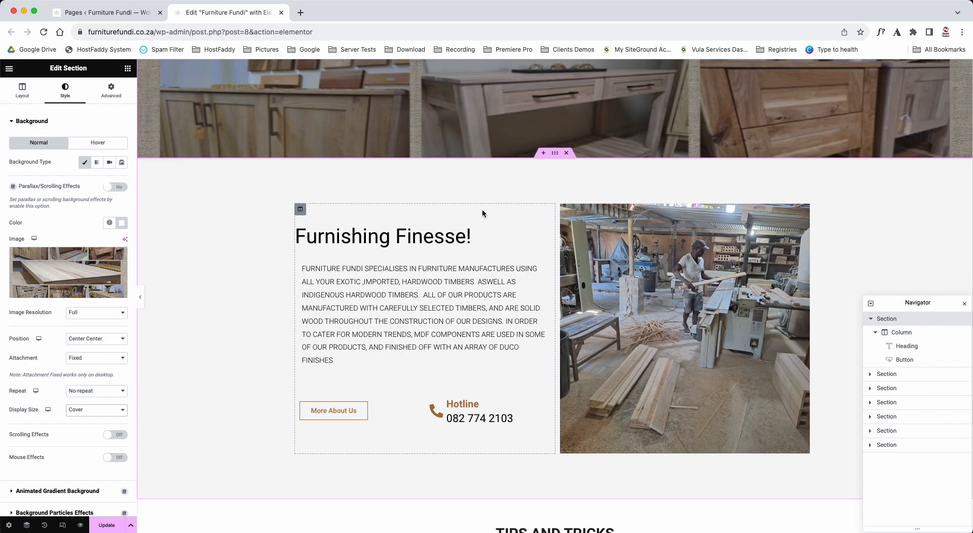
scroll(523, 214, "up", 6)
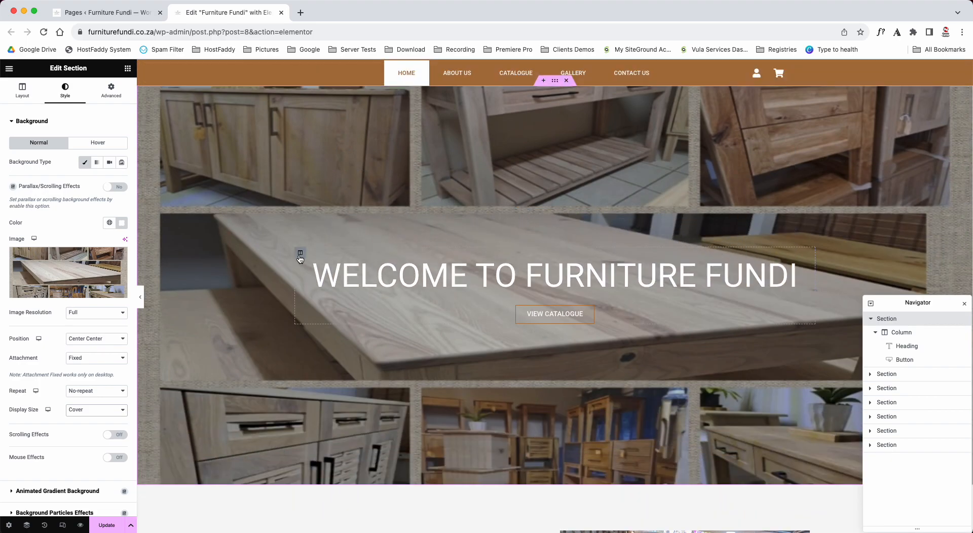
scroll(300, 256, "down", 7)
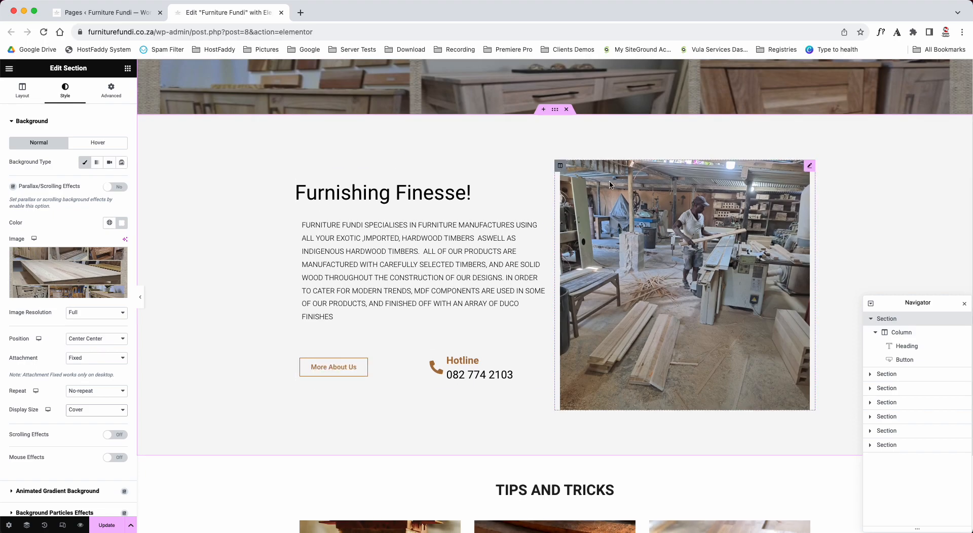
left_click(669, 215)
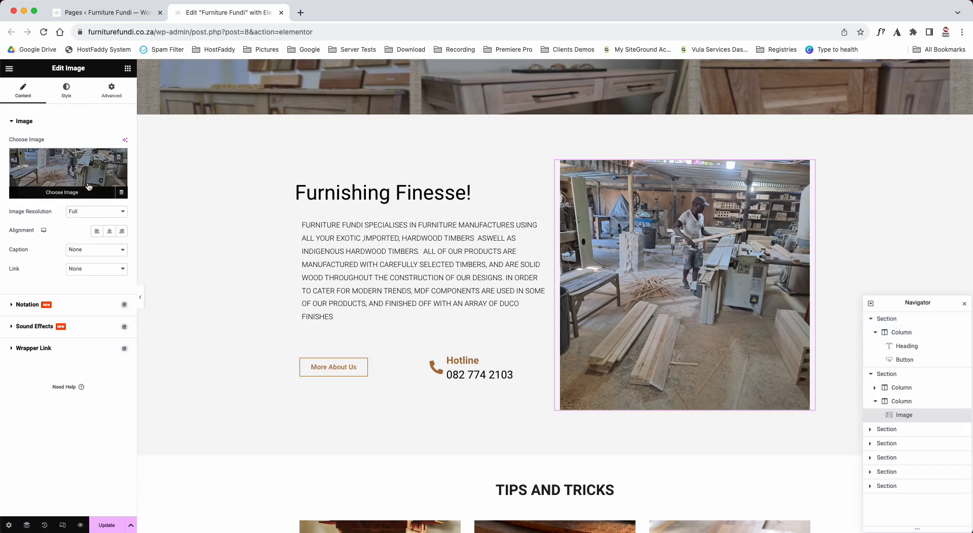
left_click(63, 168)
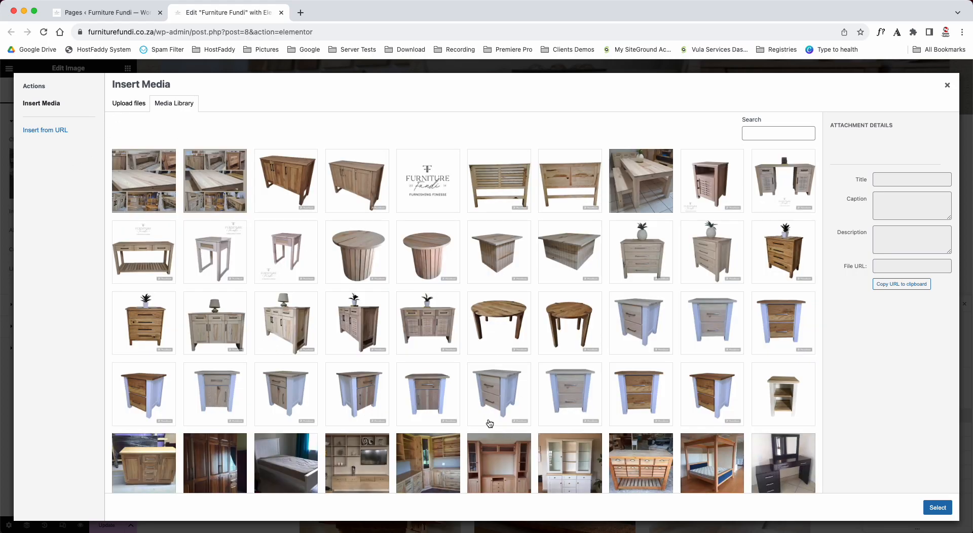
left_click(128, 105)
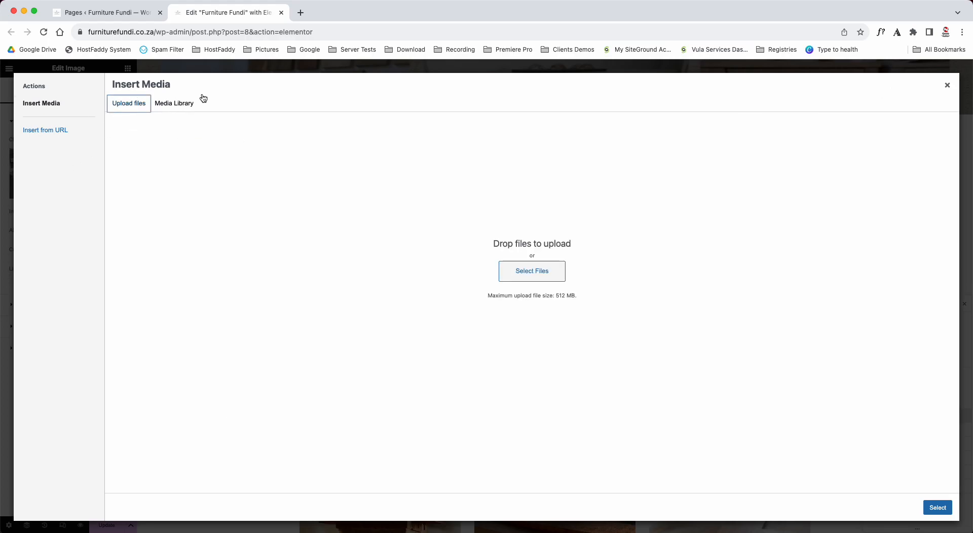
left_click(947, 87)
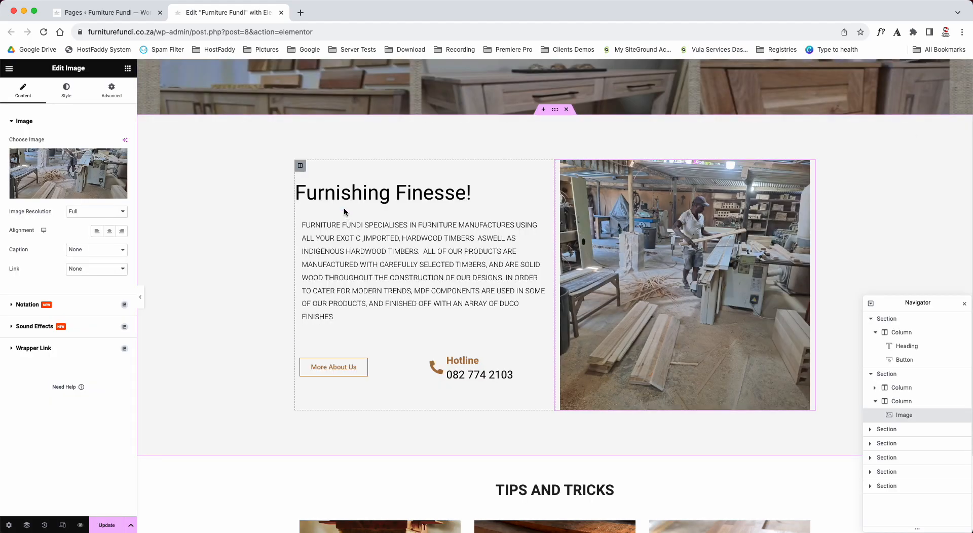
- Open the Furnishing Finesse heading and examine its style settings
left_click(346, 197)
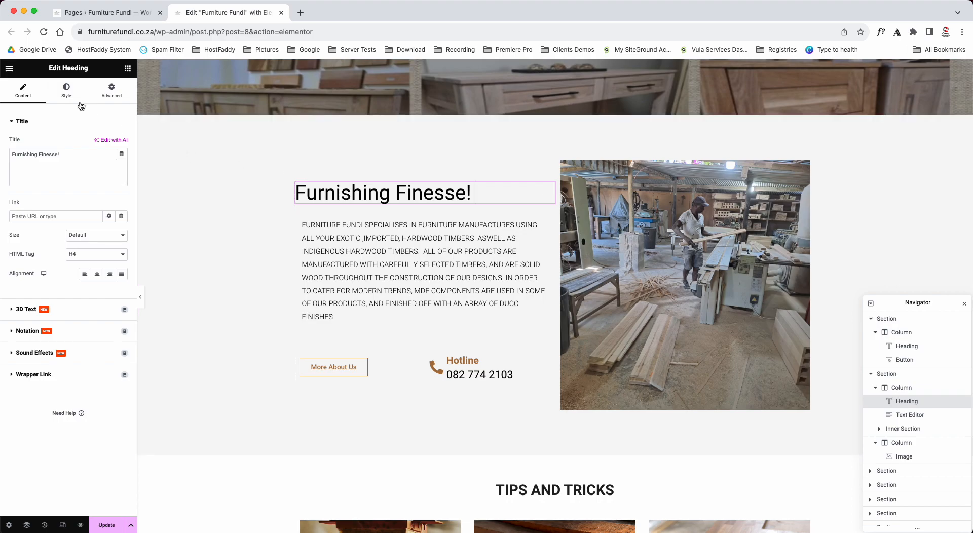
left_click(67, 94)
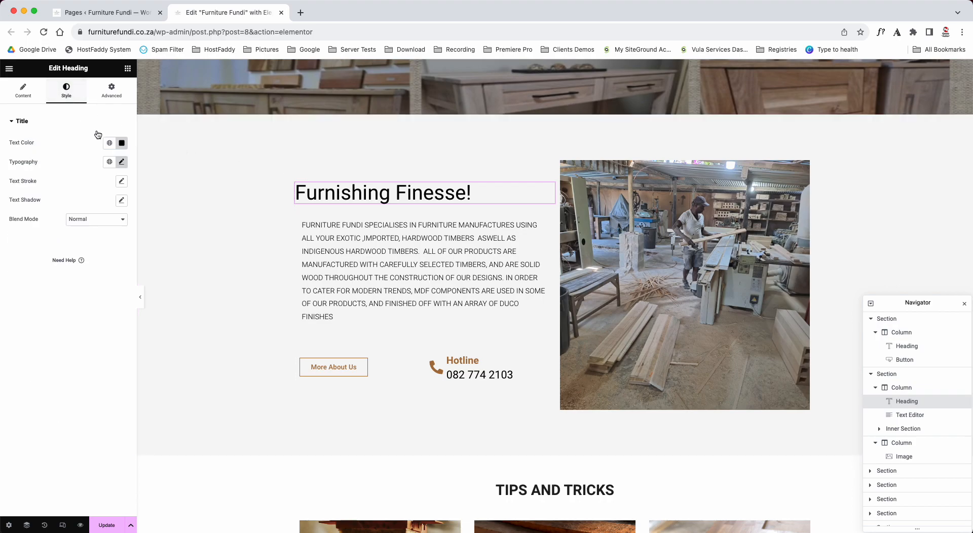
- Open the paragraph under Furnishing Finesse for editing, widen the editing panel and show the extended formatting options
left_click(335, 238)
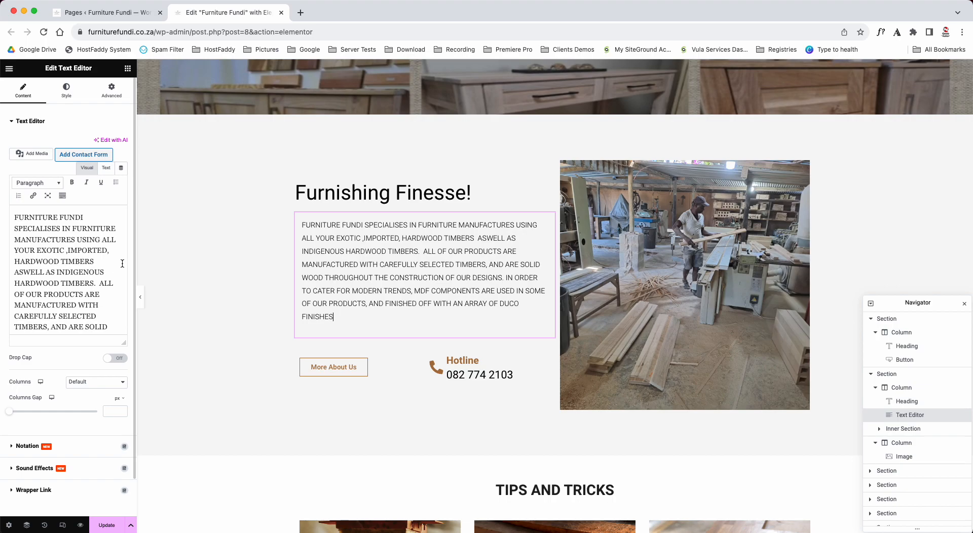
left_click_drag(133, 259, 219, 259)
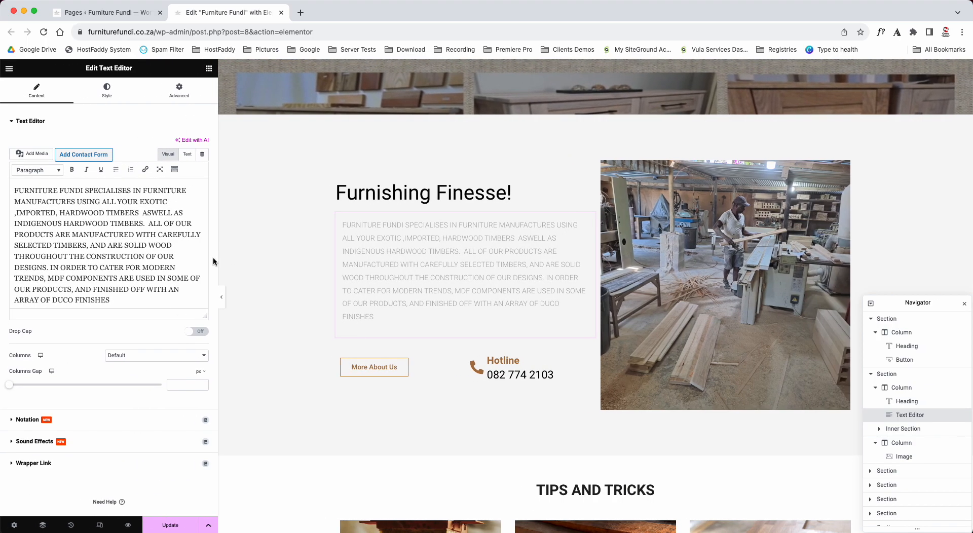
left_click(176, 173)
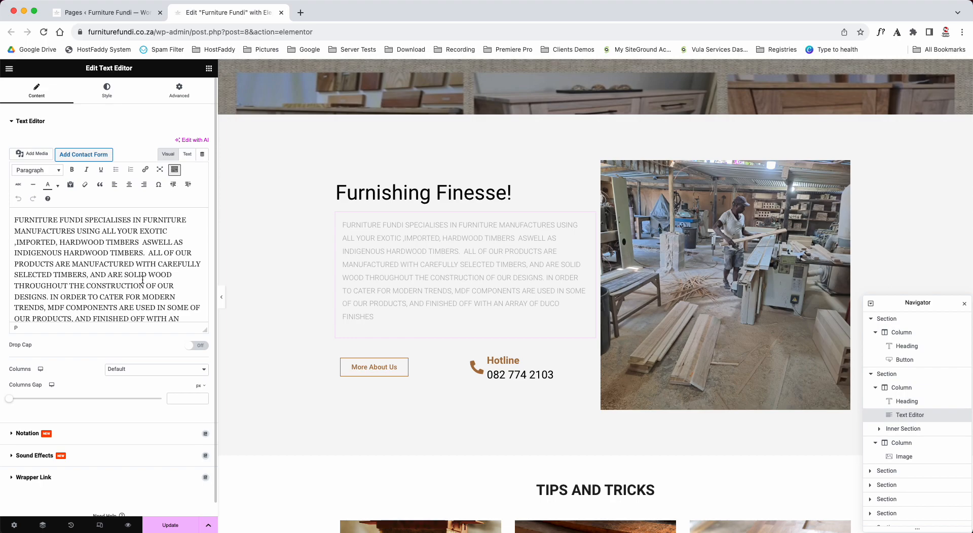
- Correct the spacing around the comma in the paragraph so that it reads "EXOTIC, IMPORTED"
left_click(13, 245)
key("BackSpace")
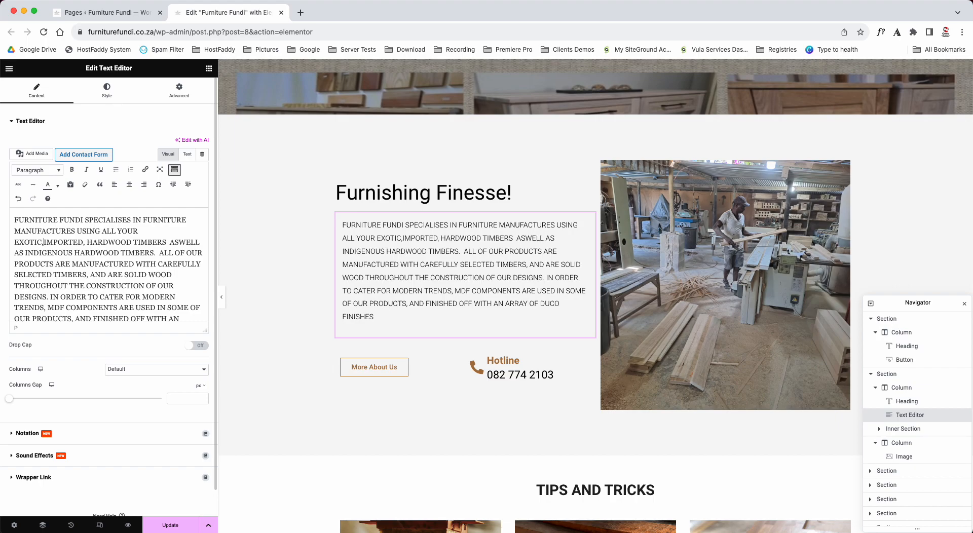
key("Right")
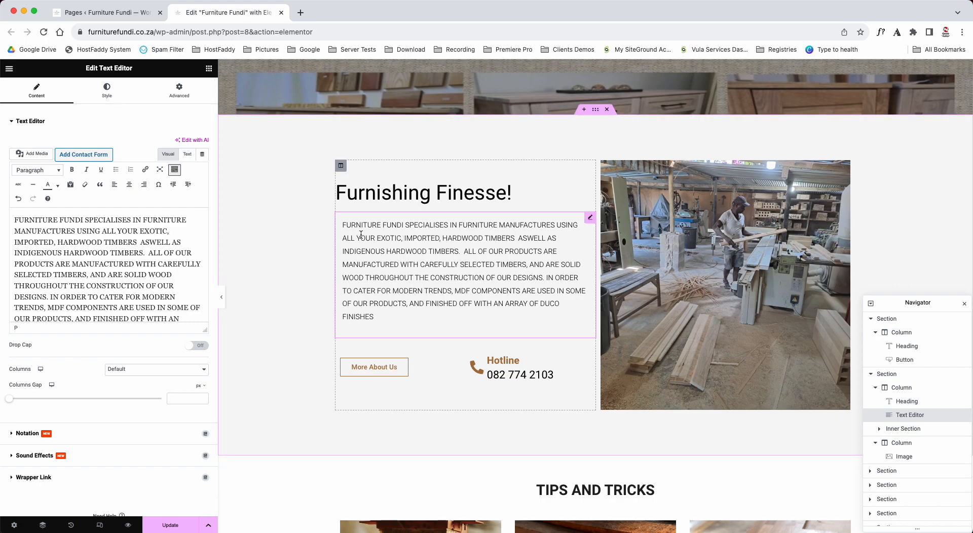
- Try centre alignment on the paragraph through its text formatting and its style settings, and remove it again
left_click(131, 189)
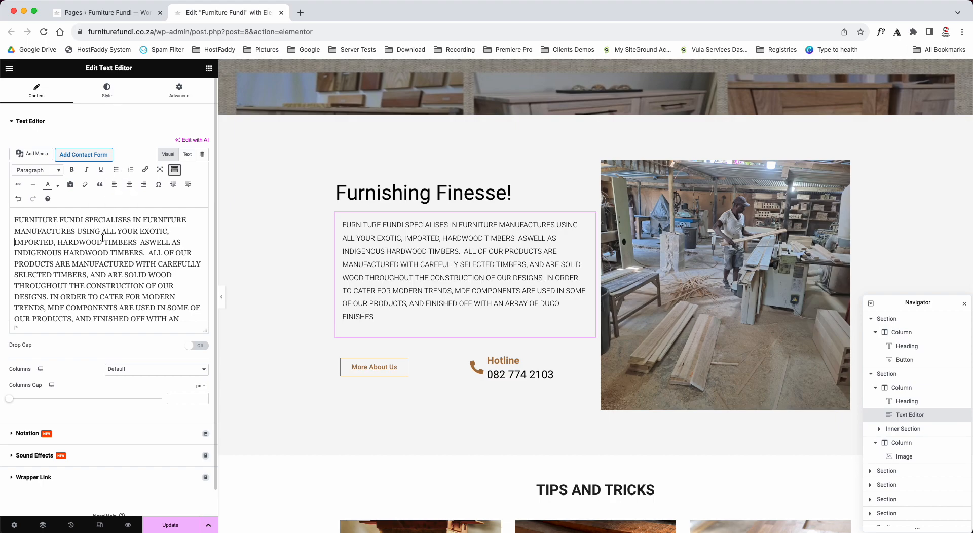
left_click(107, 92)
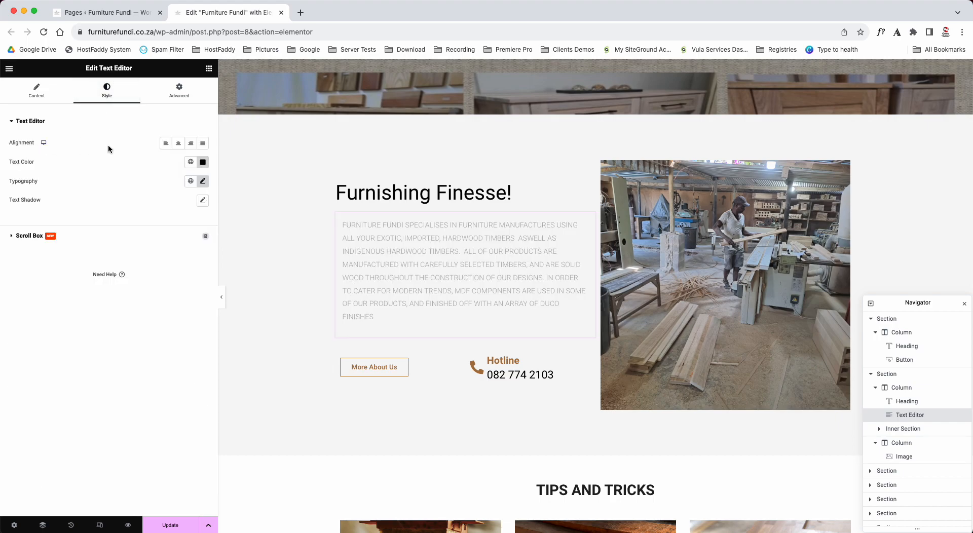
left_click(179, 145)
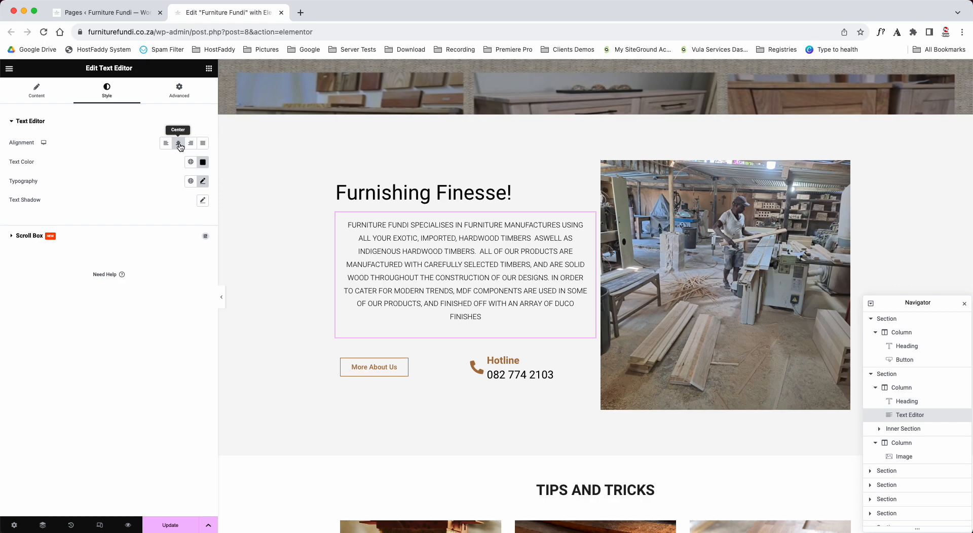
left_click(179, 146)
- Centre the paragraph with the text formatting, inspect its text-align code in the HTML source, and return to the visual view
left_click(37, 93)
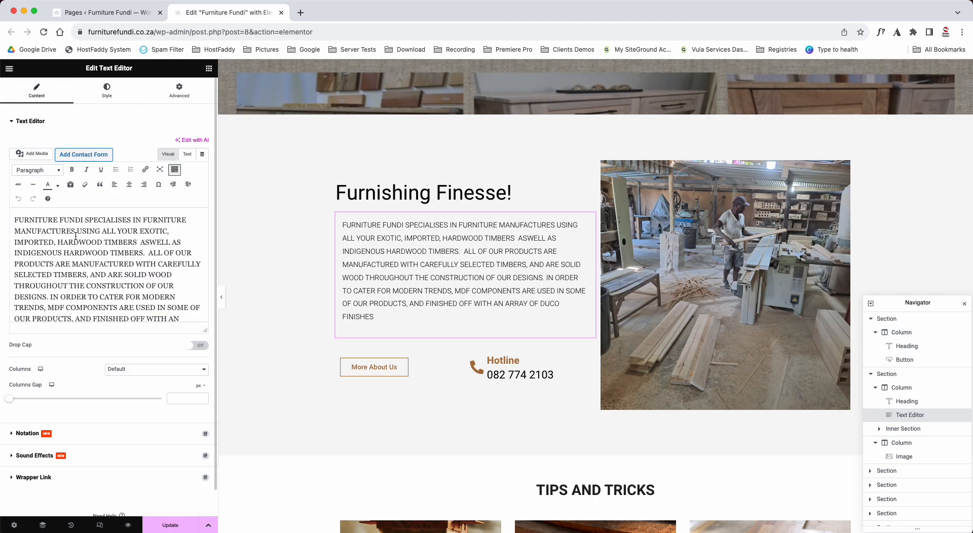
left_click(129, 185)
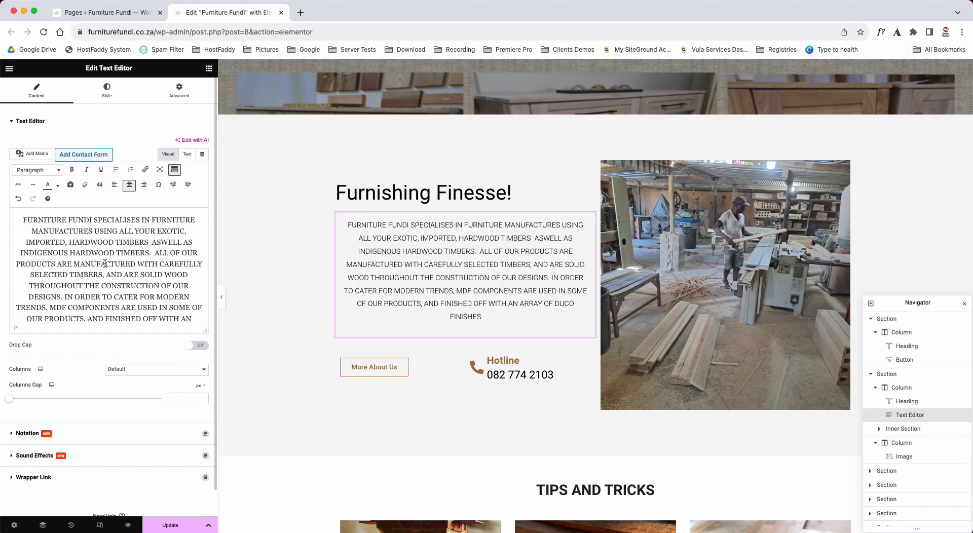
left_click(189, 155)
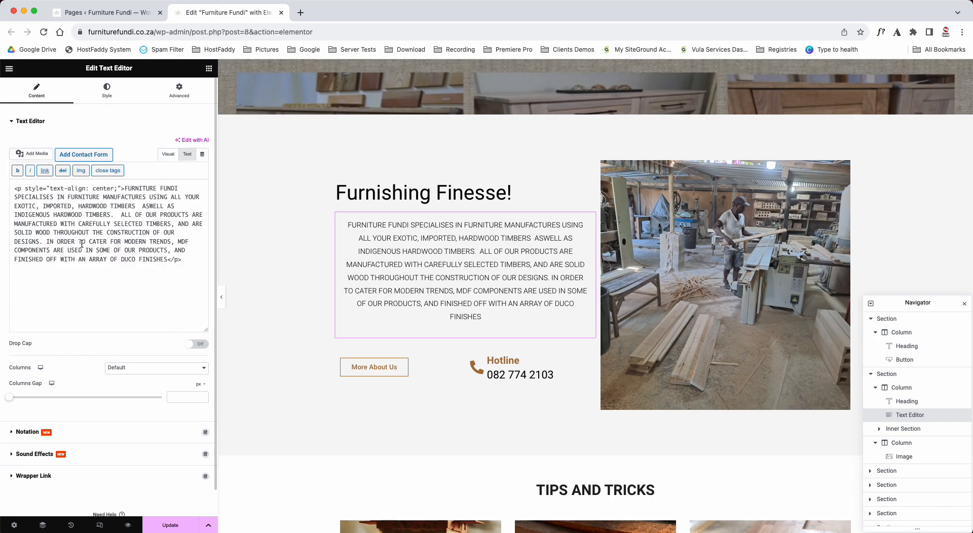
left_click_drag(124, 188, 11, 189)
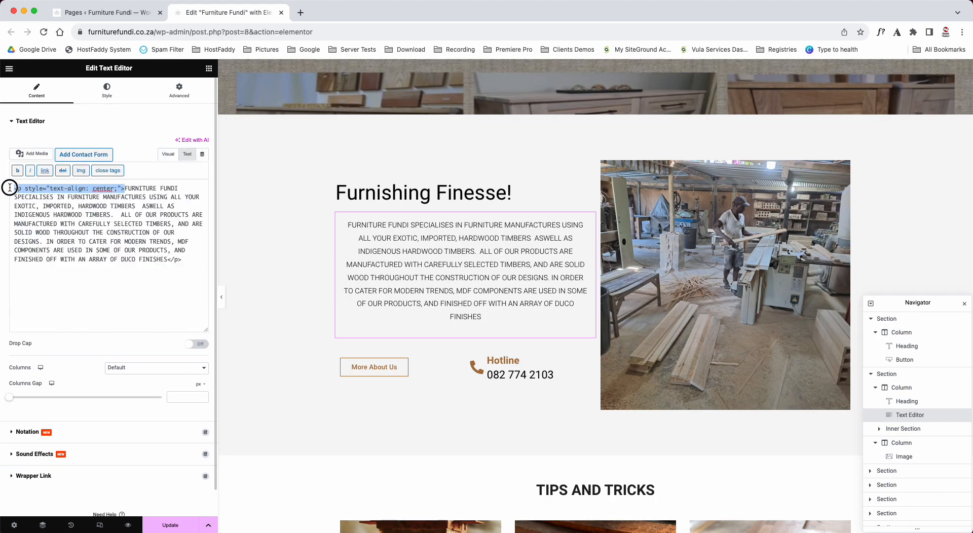
double_click(104, 189)
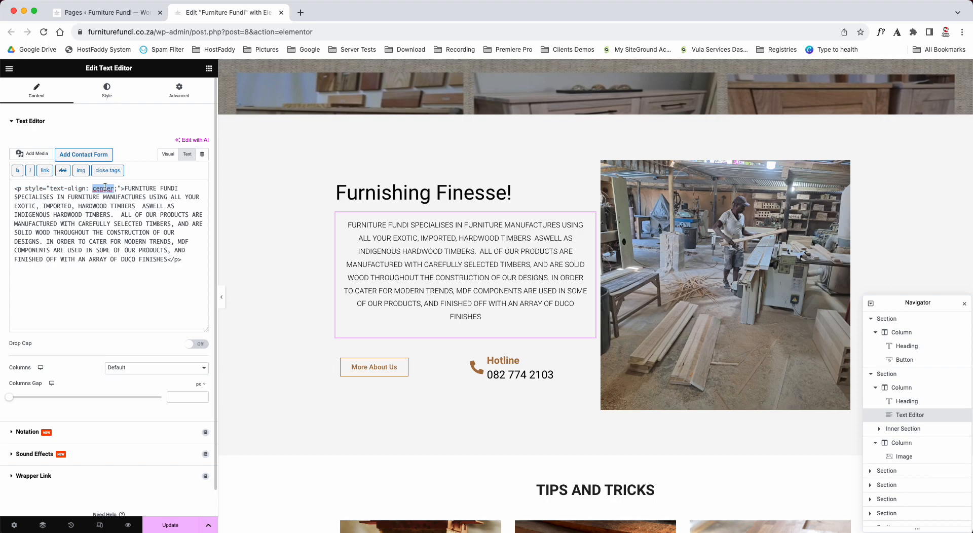
left_click(167, 154)
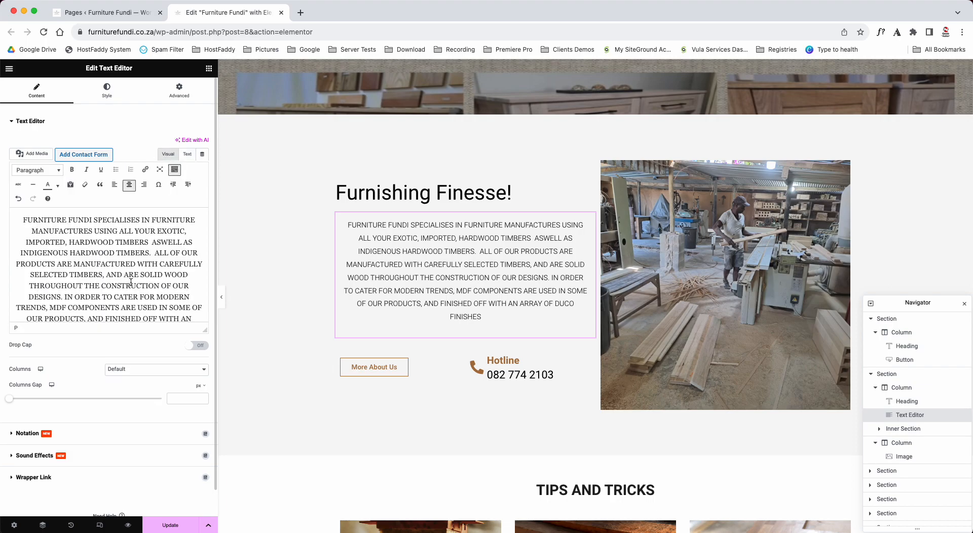
- Try the Left, Right and Justified style alignments on the paragraph, set it to Left, and remove the centring from its text formatting
left_click(107, 95)
left_click(166, 144)
left_click(191, 144)
left_click(203, 145)
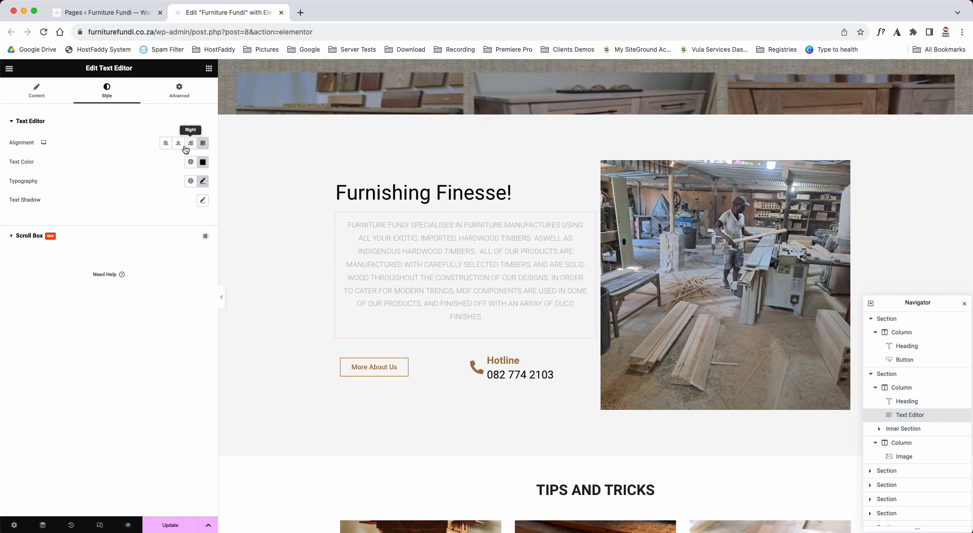
left_click(166, 146)
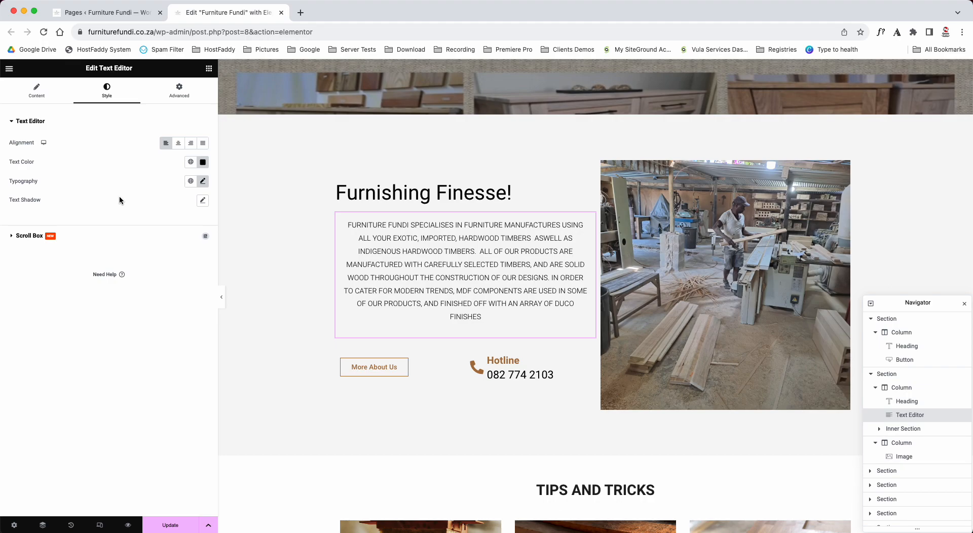
left_click(38, 97)
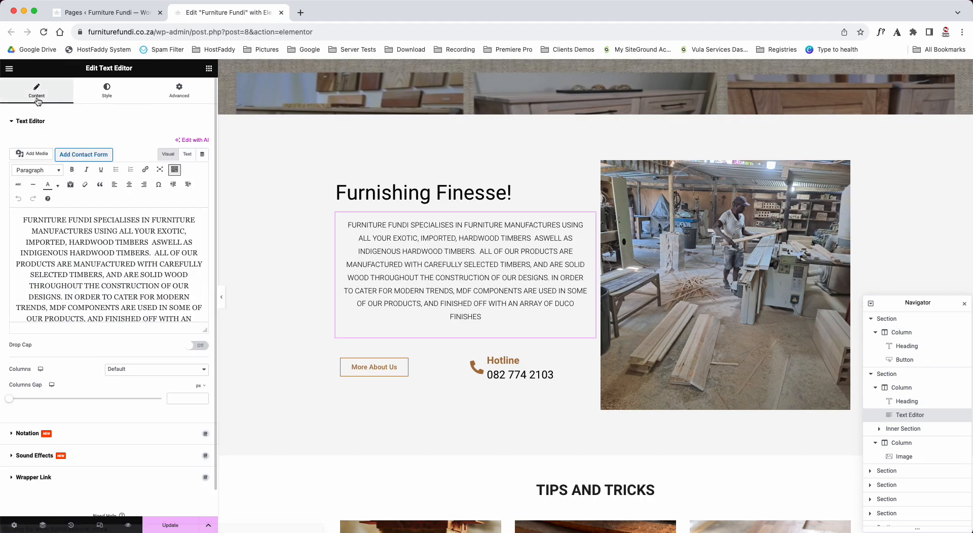
left_click(129, 189)
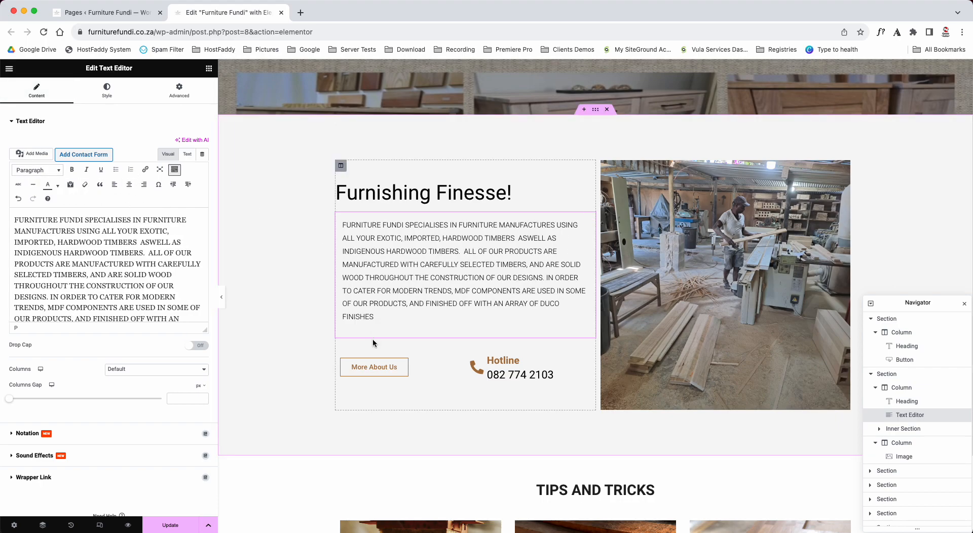
- Try the Center and Justified style alignments on the paragraph, leaving its style alignment unset
left_click(106, 91)
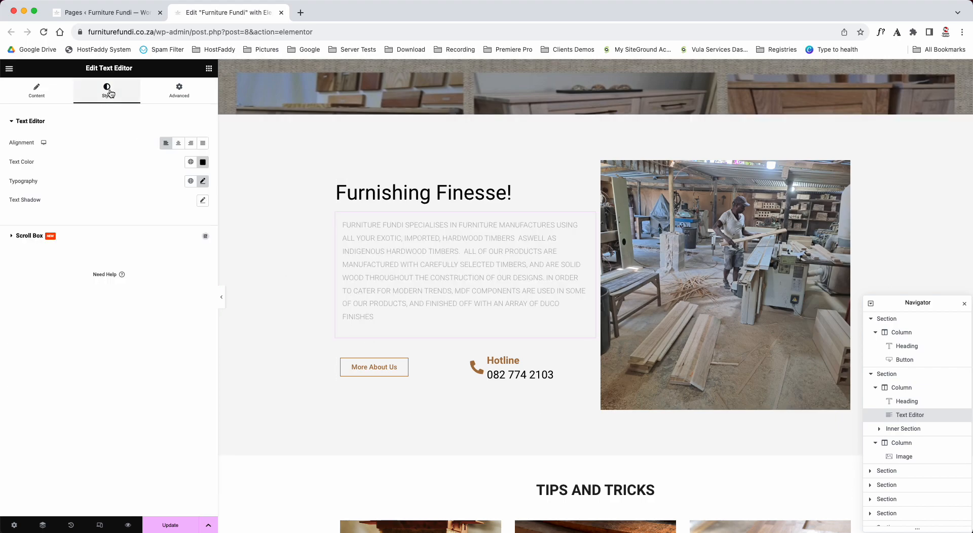
left_click(180, 144)
left_click(202, 143)
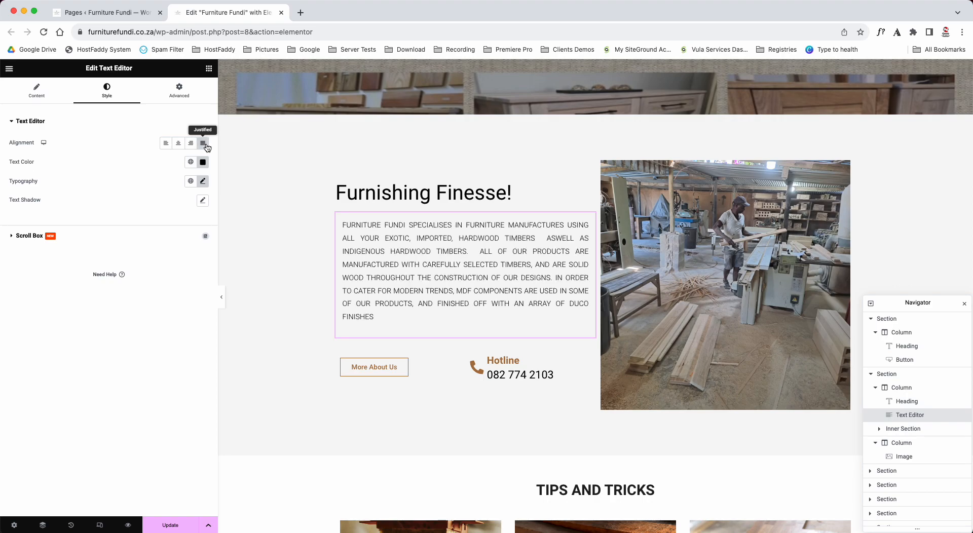
left_click(202, 143)
- Make the words "FURNITURE FUNDI" at the start of the paragraph bold, italic and underlined
left_click(36, 91)
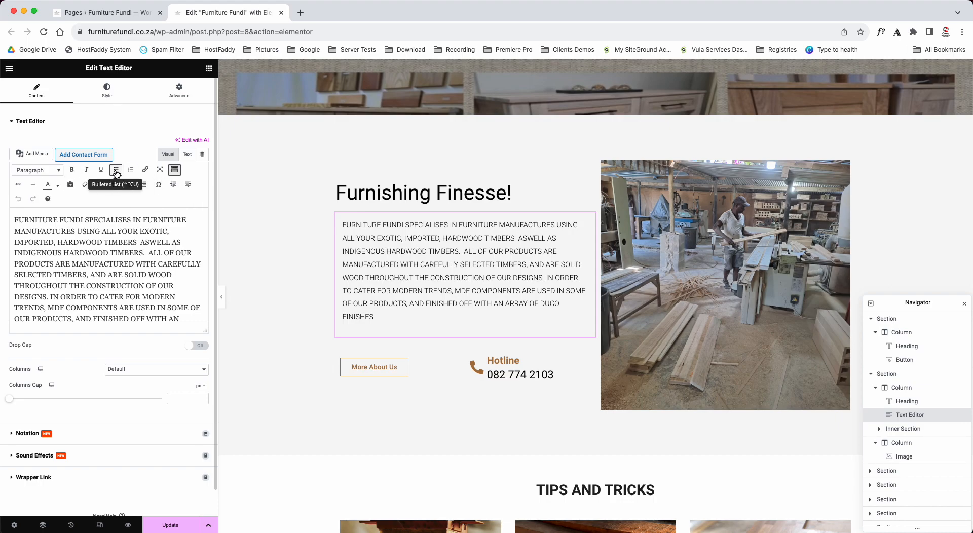
left_click_drag(15, 220, 84, 221)
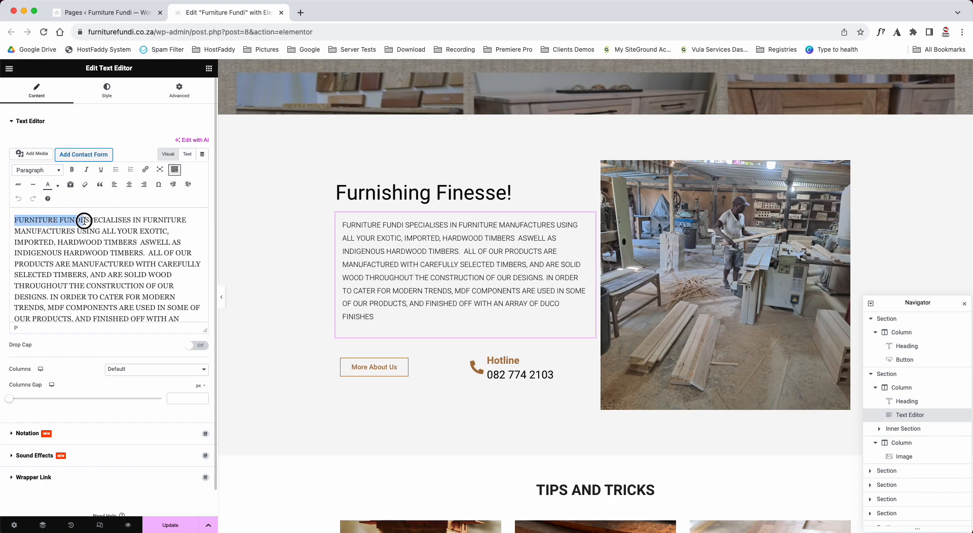
left_click(71, 170)
left_click(86, 170)
left_click(101, 169)
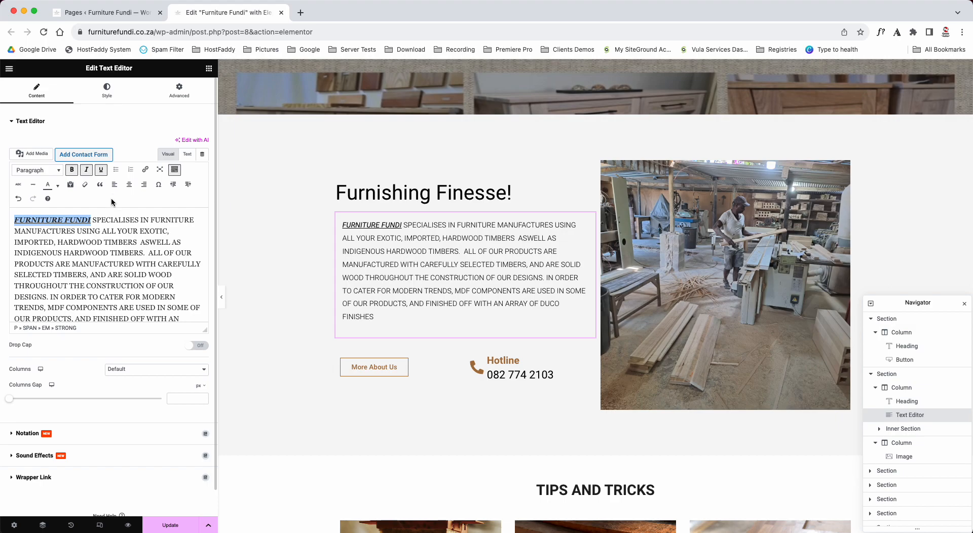
- Undo the bold, italic and underline formatting on "FURNITURE FUNDI"
key("super+z")
key("super+z")
key("super+z")
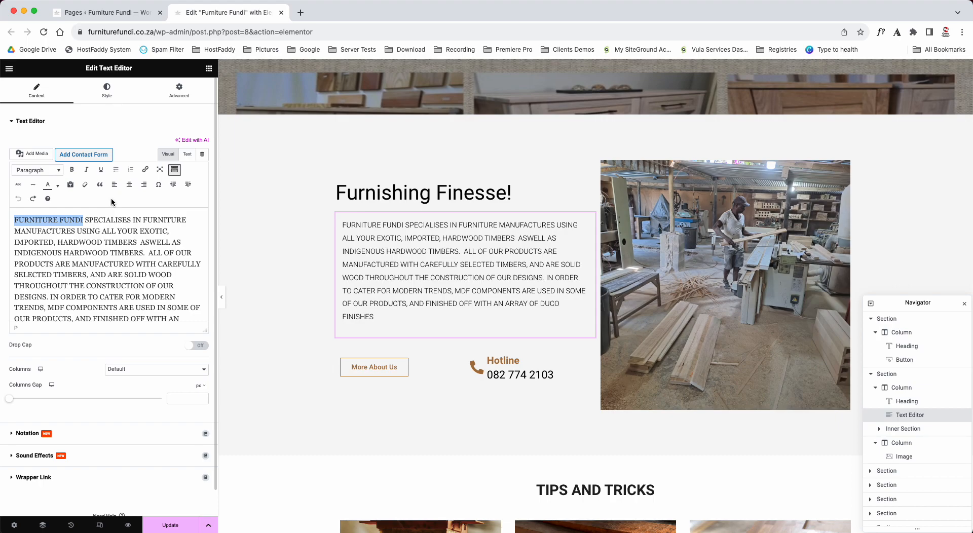
- Open the paragraph's text colour picker in its style settings and close it without choosing a colour
left_click(106, 91)
left_click(203, 162)
left_click(99, 176)
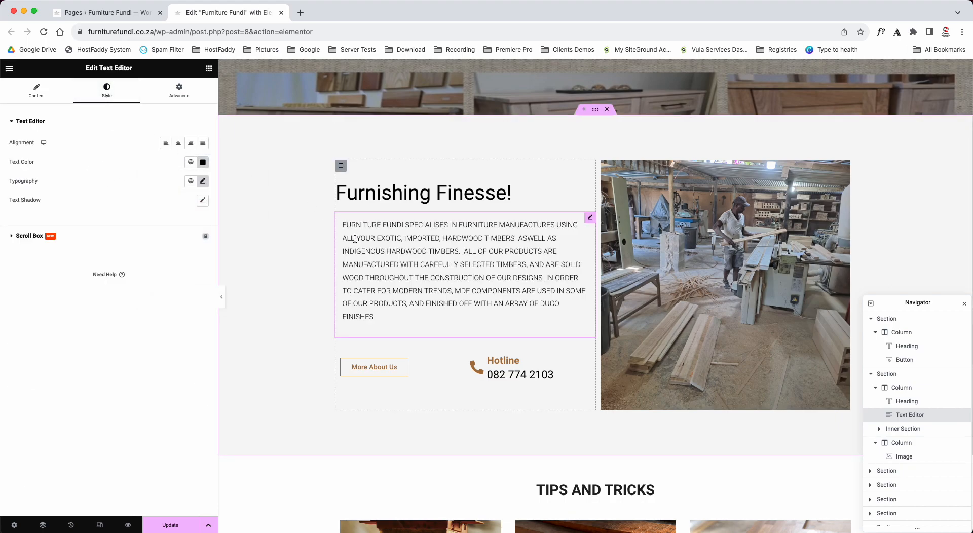
- Extend the button text below the paragraph to "More About Us from where we are" and restore it to "More About Us"
scroll(355, 238, "down", 2)
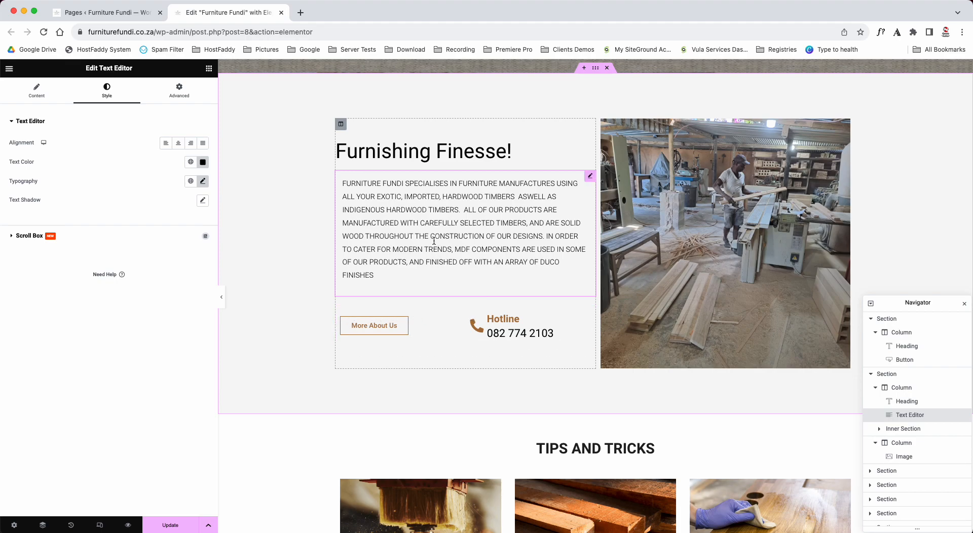
left_click(399, 326)
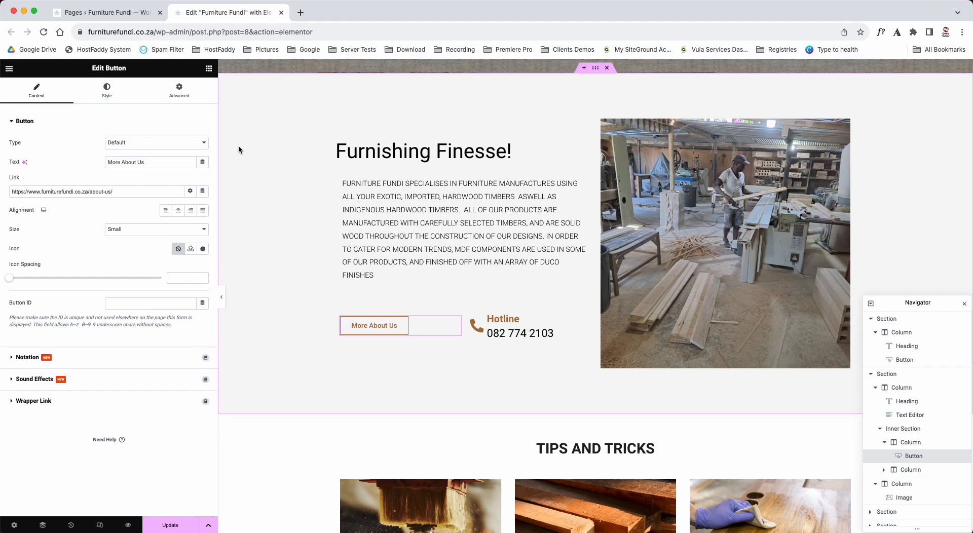
left_click(153, 160)
type("from where we are")
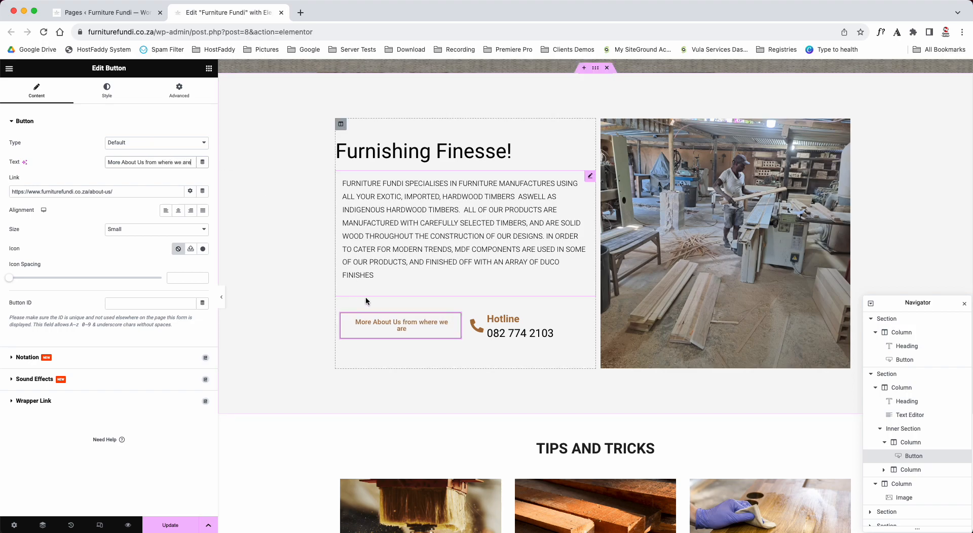
key("BackSpace")
key("BackSpace")
key("BackSpace")
key("BackSpace")
key("BackSpace")
key("BackSpace")
key("BackSpace")
key("BackSpace")
key("BackSpace")
key("BackSpace")
key("BackSpace")
key("BackSpace")
key("BackSpace")
key("BackSpace")
key("BackSpace")
key("BackSpace")
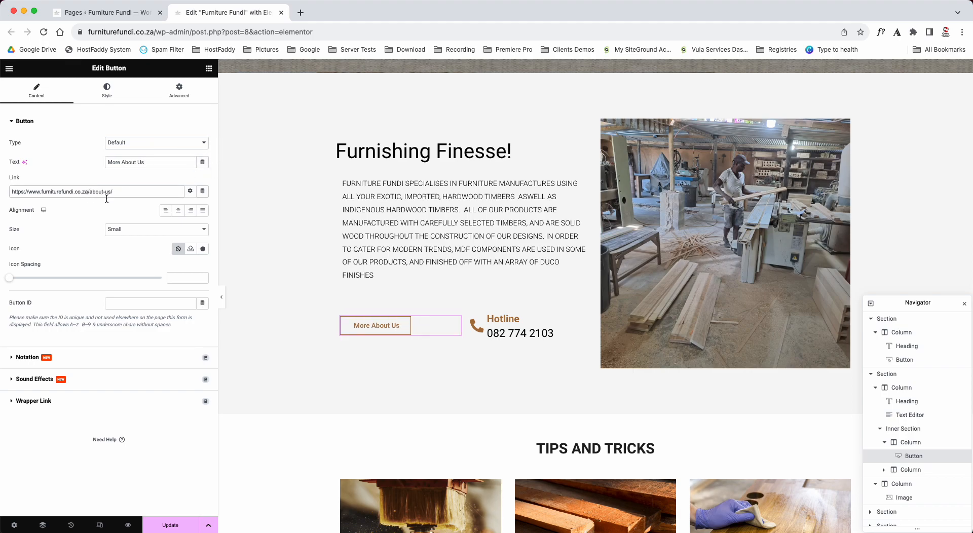
- Try the Center, Right and Justified alignments on the More About Us button and clear the alignment again
left_click(178, 211)
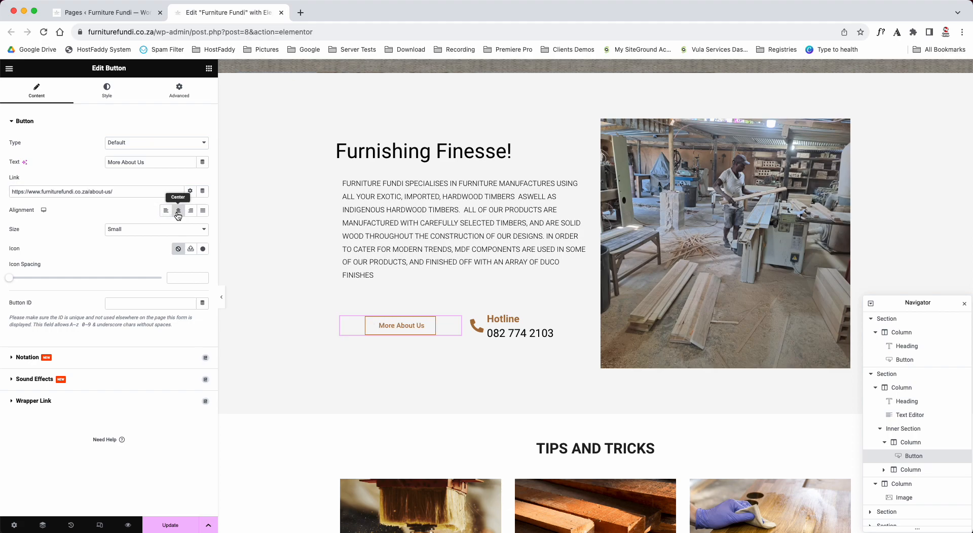
left_click(190, 212)
left_click(203, 211)
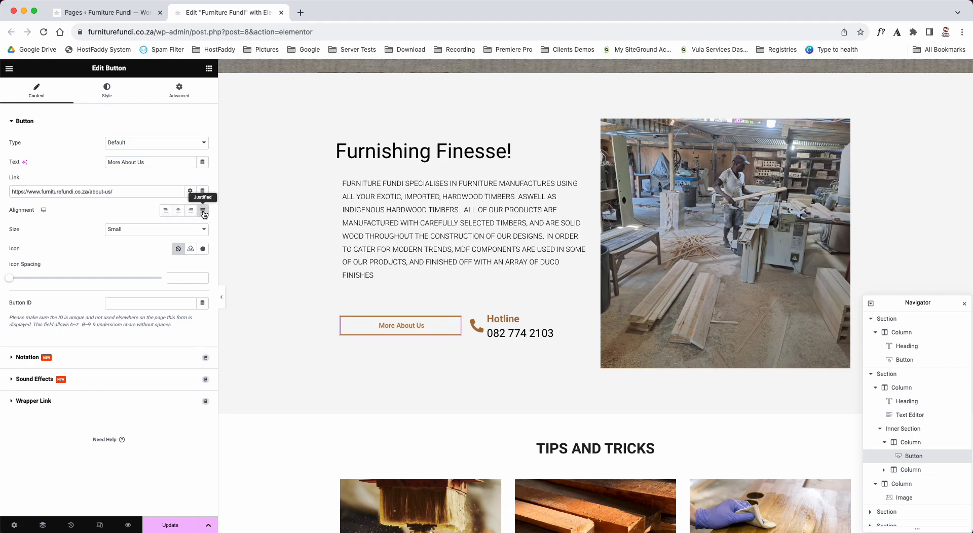
left_click(202, 212)
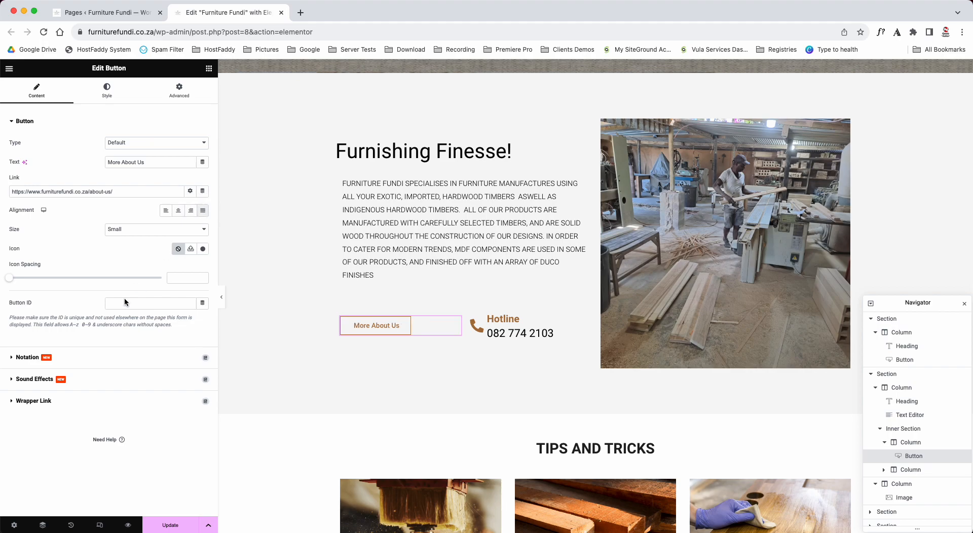
- Try the Extra Large size on the More About Us button and set it back to Small
left_click(129, 229)
left_click(135, 254)
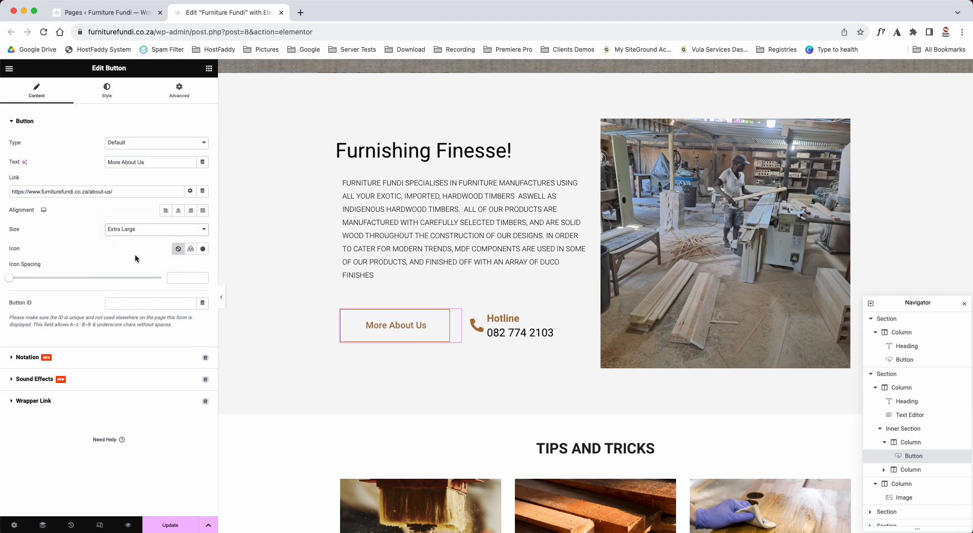
left_click(135, 229)
left_click(137, 199)
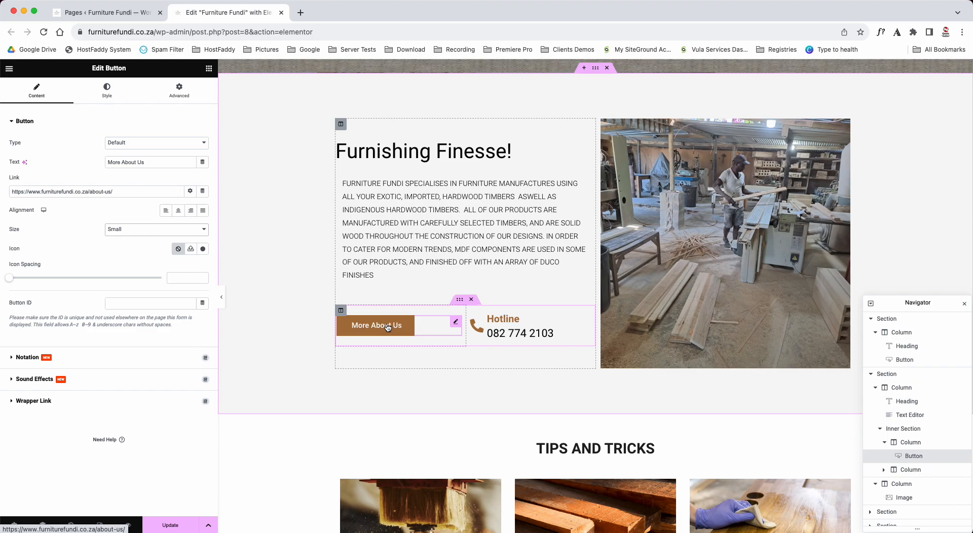
- Replace the Hotline icon box's phone icon with the Deskpro icon, found by searching the icon library for "desk"
left_click(506, 325)
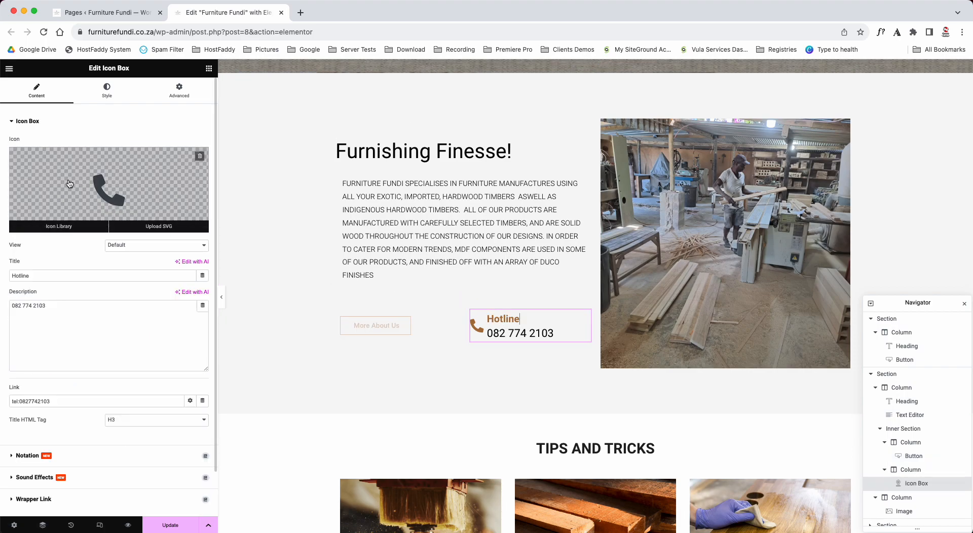
left_click_drag(77, 68, 152, 68)
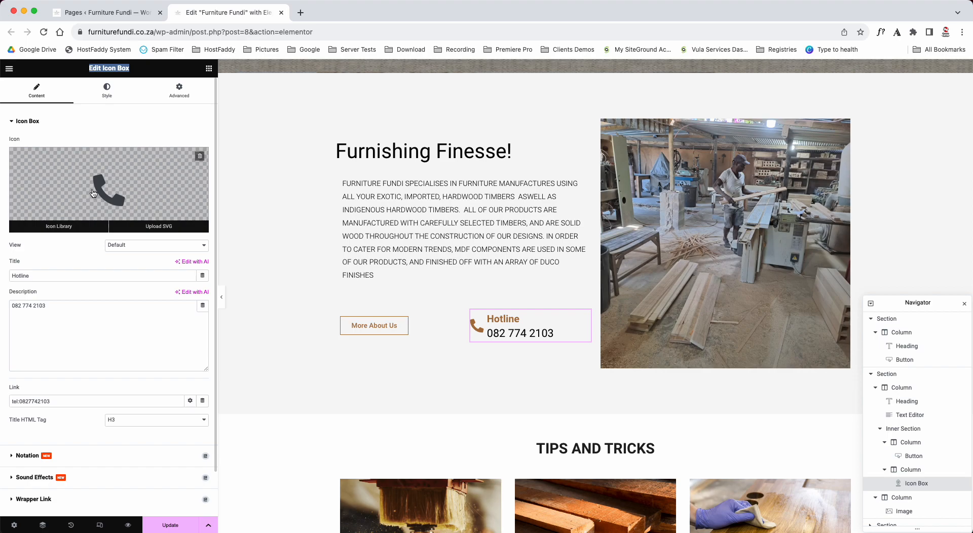
left_click(94, 191)
left_click(462, 160)
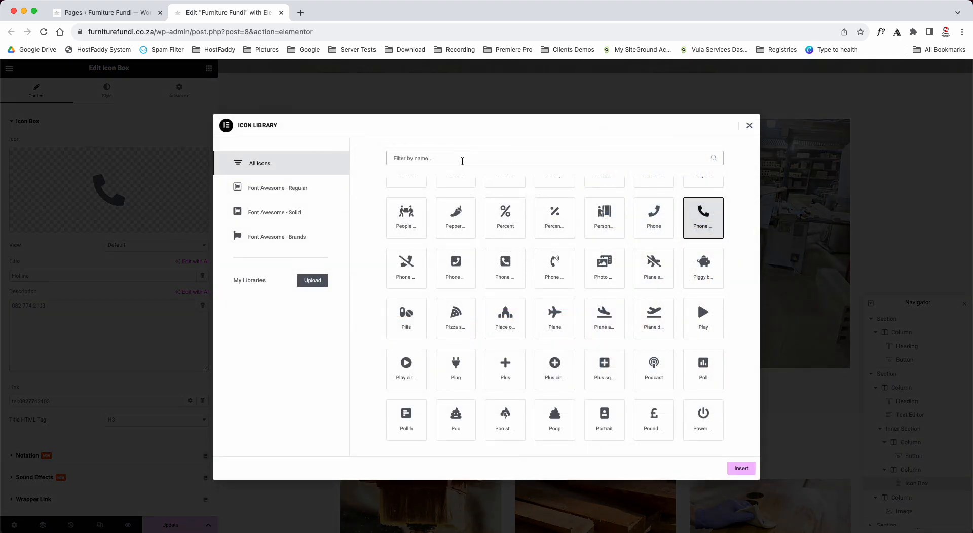
type("desk")
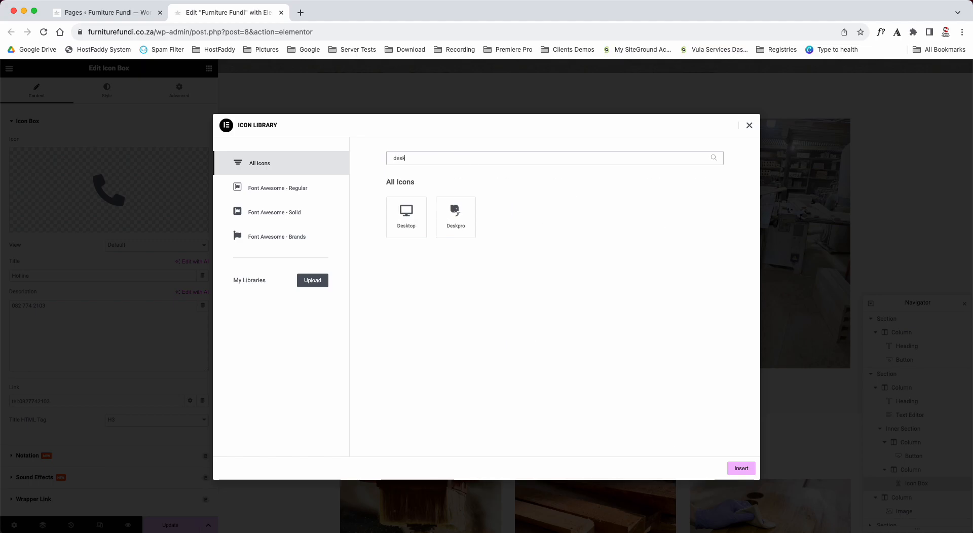
left_click(457, 231)
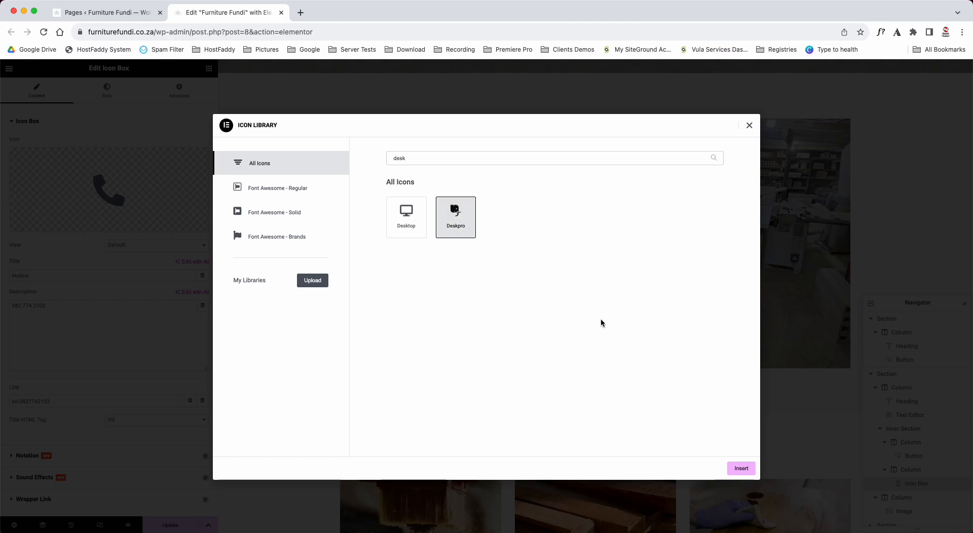
left_click(736, 469)
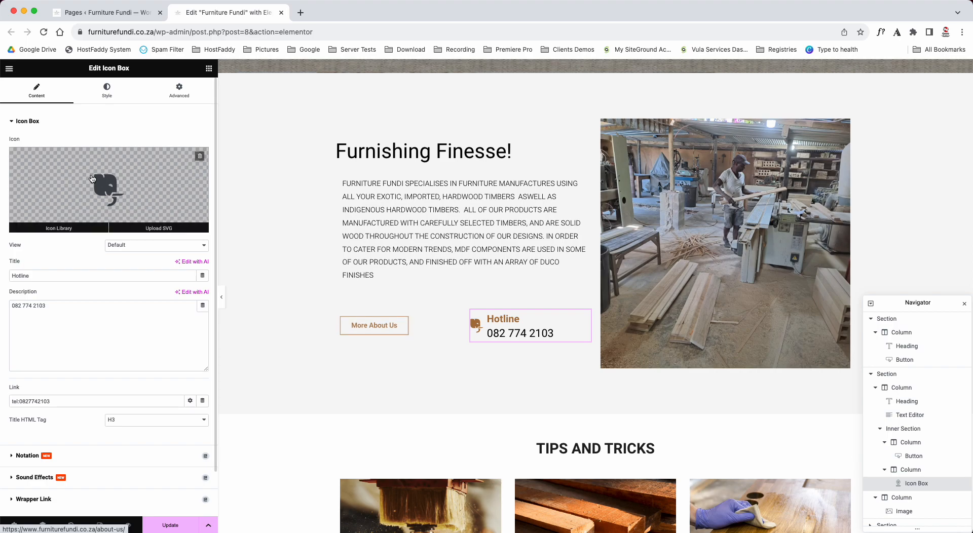
- Search the icon library for replacement Hotline icons using the terms "user", "supp" and "phone"
left_click(58, 223)
left_click(513, 158)
type("user")
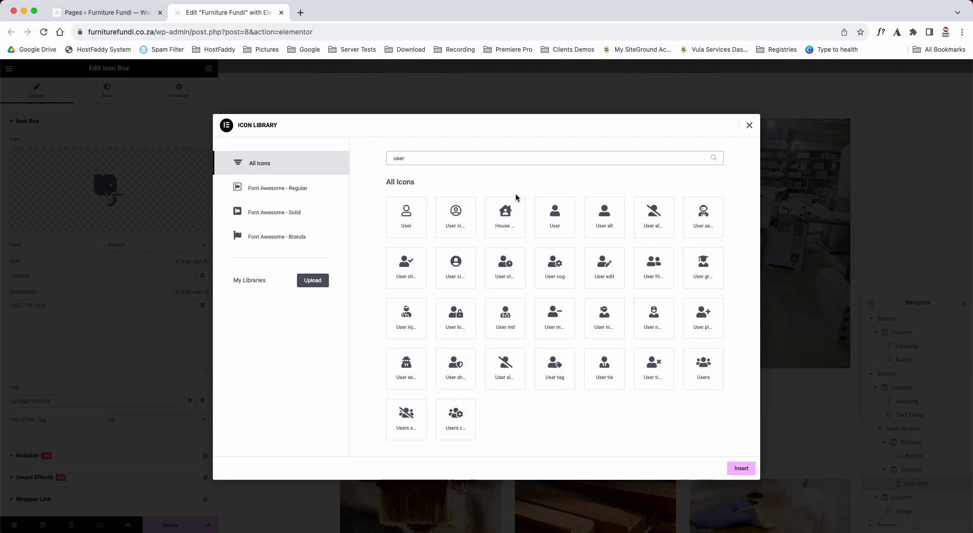
type("supp")
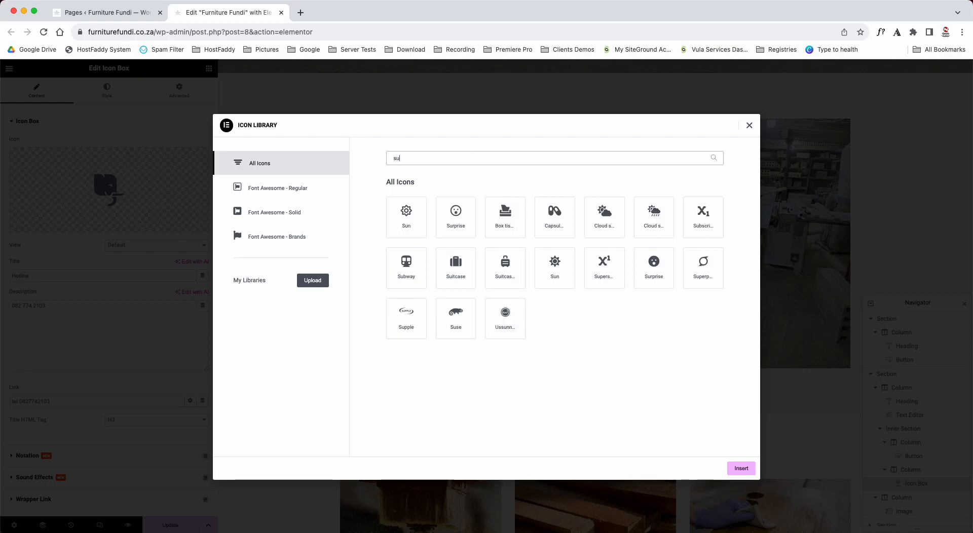
key("BackSpace")
key("BackSpace")
key("BackSpace")
key("BackSpace")
type("phone")
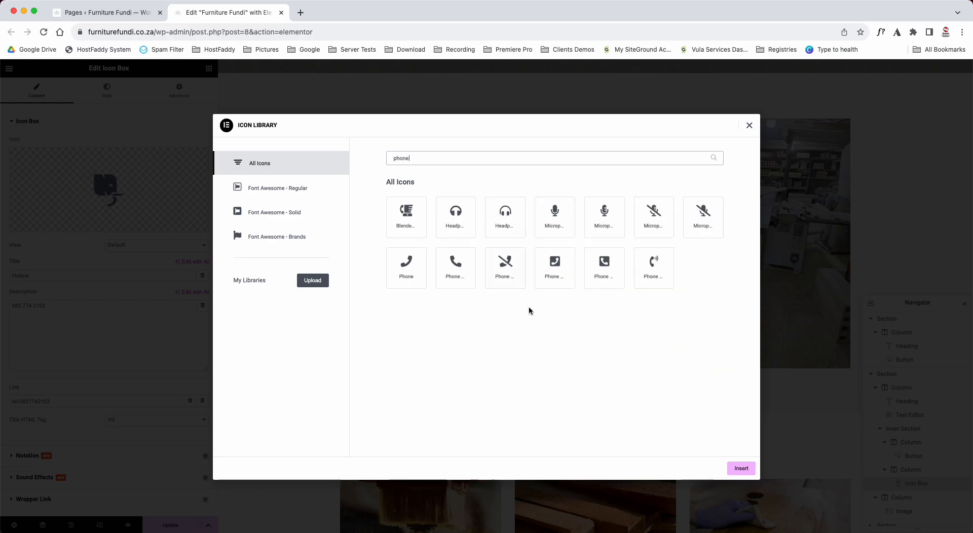
type("a")
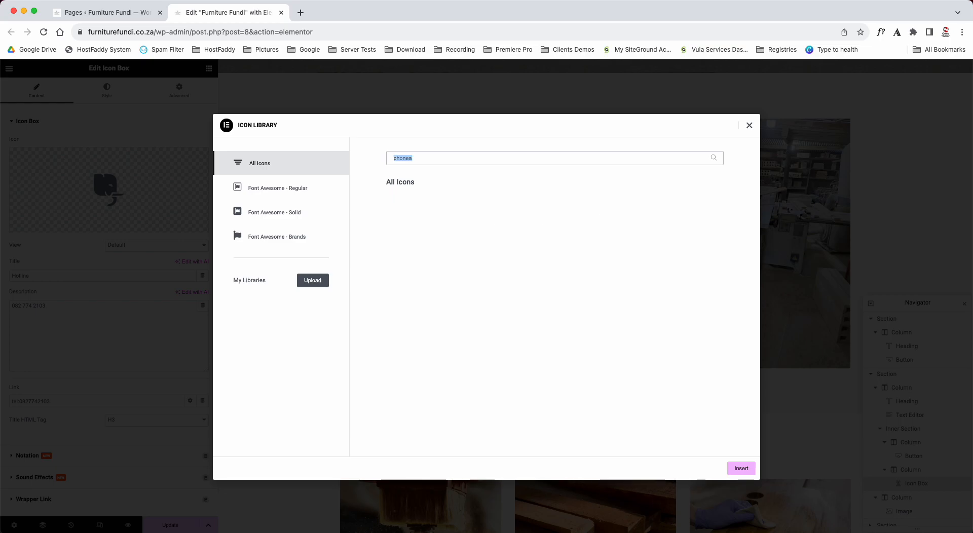
type("user")
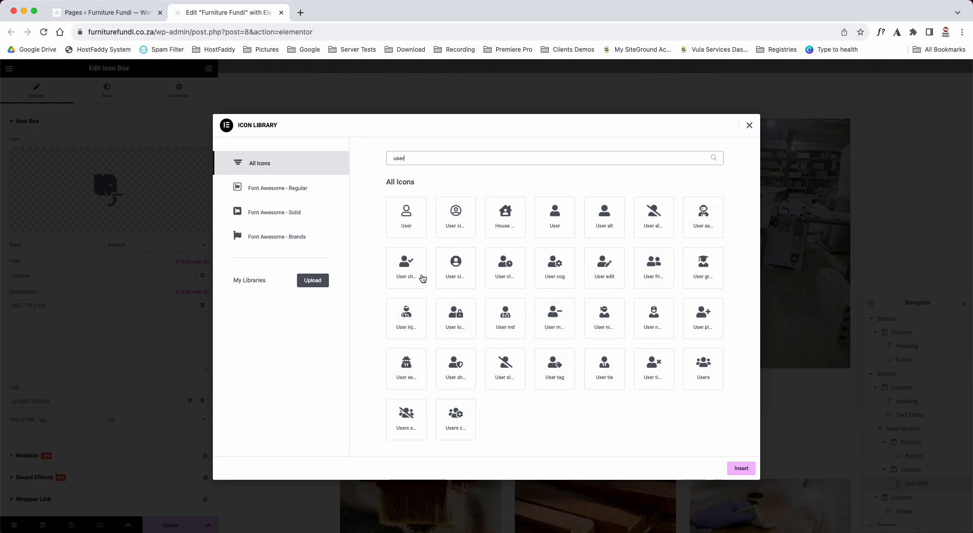
- Search the icon library for "phone" and insert the solid handset icon into the Hotline icon box
type("phone")
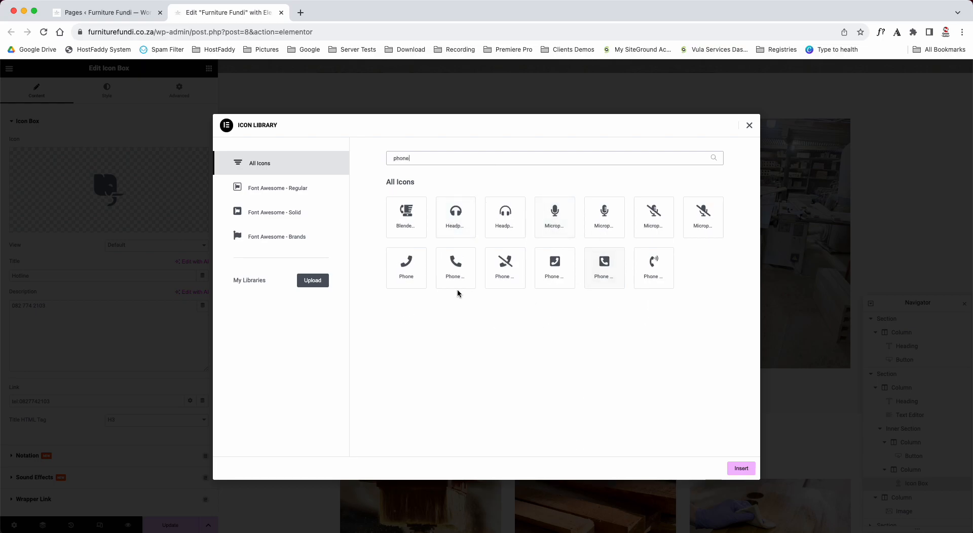
left_click(466, 262)
left_click(741, 468)
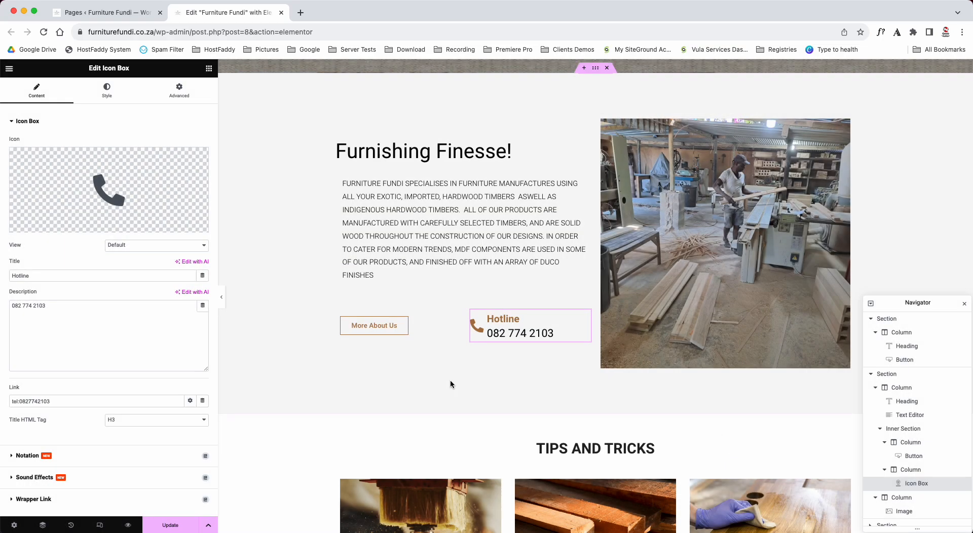
- Try "Hotline support" as the icon box title, remove the added word, and place the cursor in the description
left_click_drag(49, 277, 1, 283)
key("Right")
type("support")
key("BackSpace")
key("BackSpace")
key("BackSpace")
key("BackSpace")
key("BackSpace")
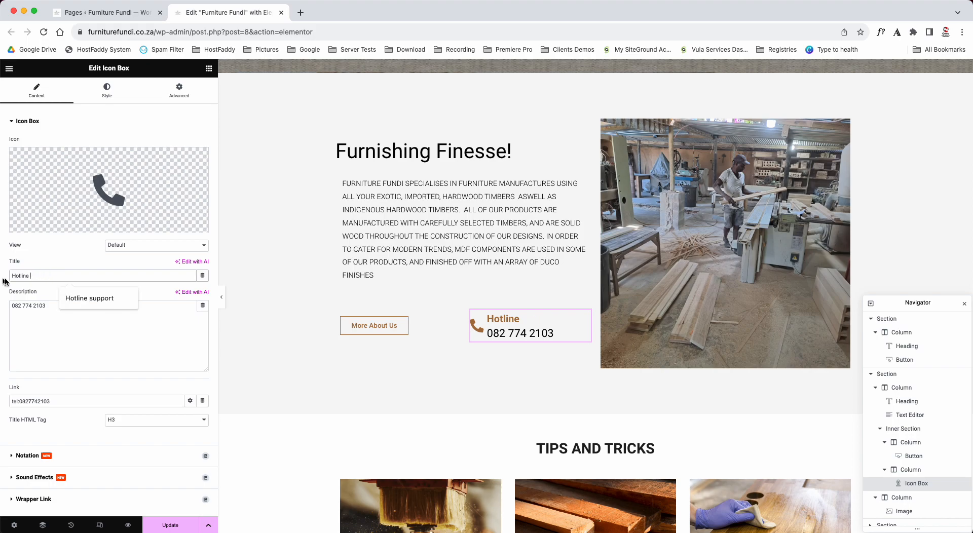
left_click(56, 305)
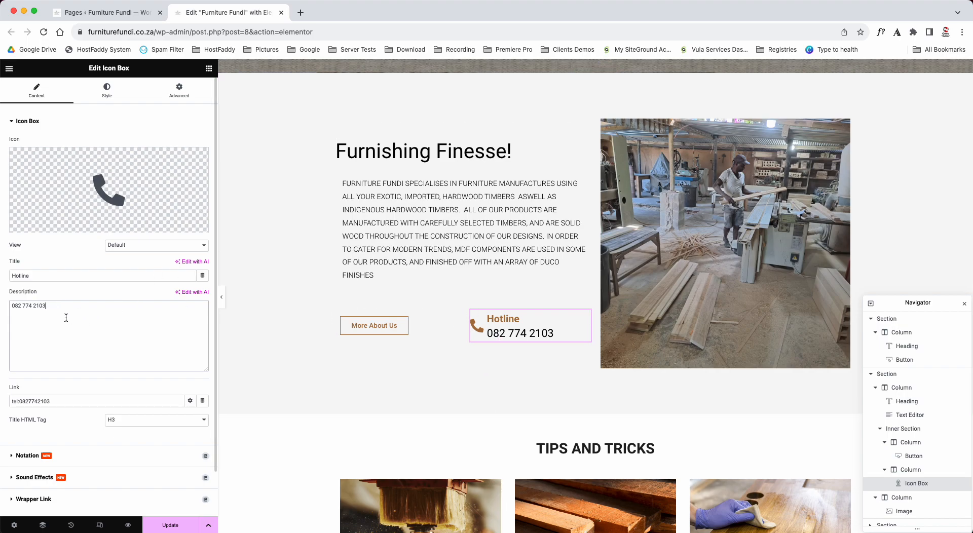
- Try the Center, Left and Justified style alignments on the Hotline icon box and clear the alignment again
left_click(106, 92)
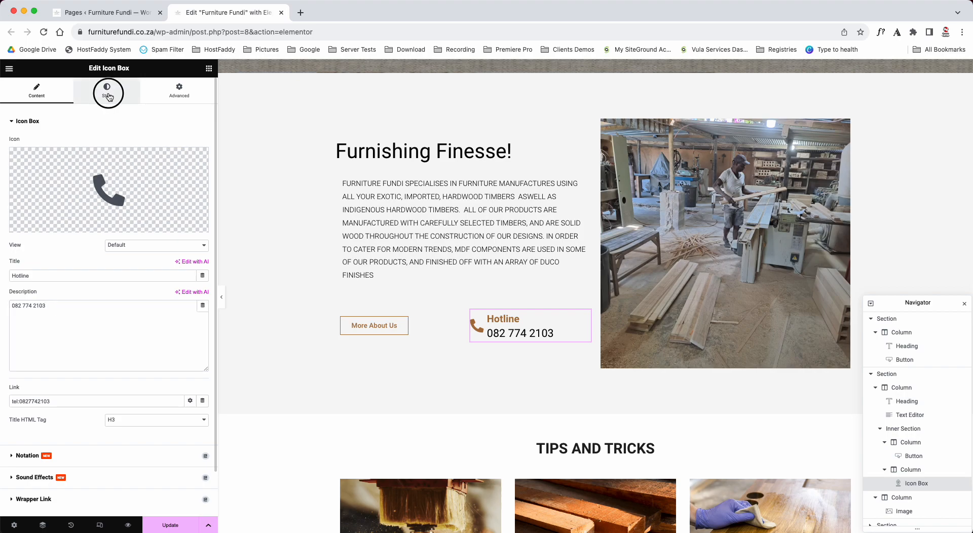
left_click(178, 183)
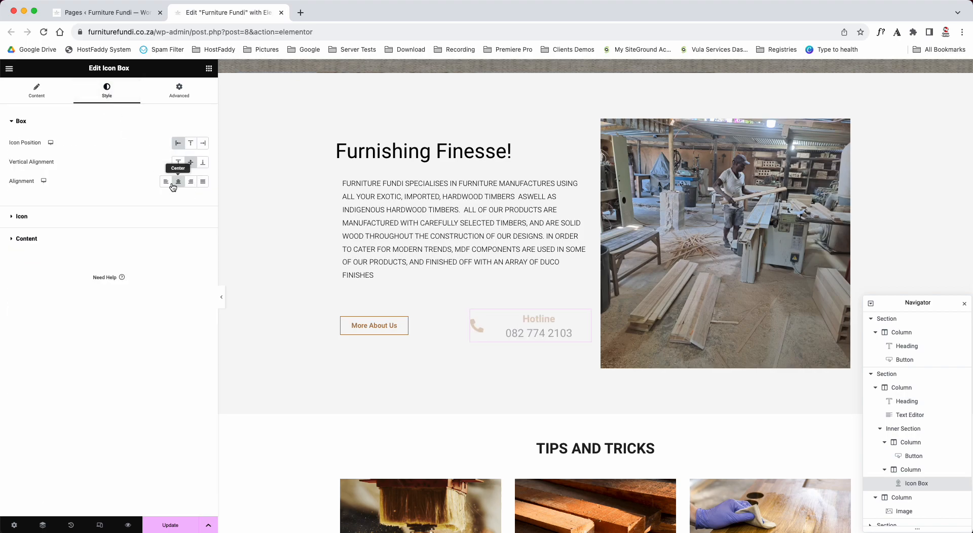
left_click(167, 183)
left_click(201, 182)
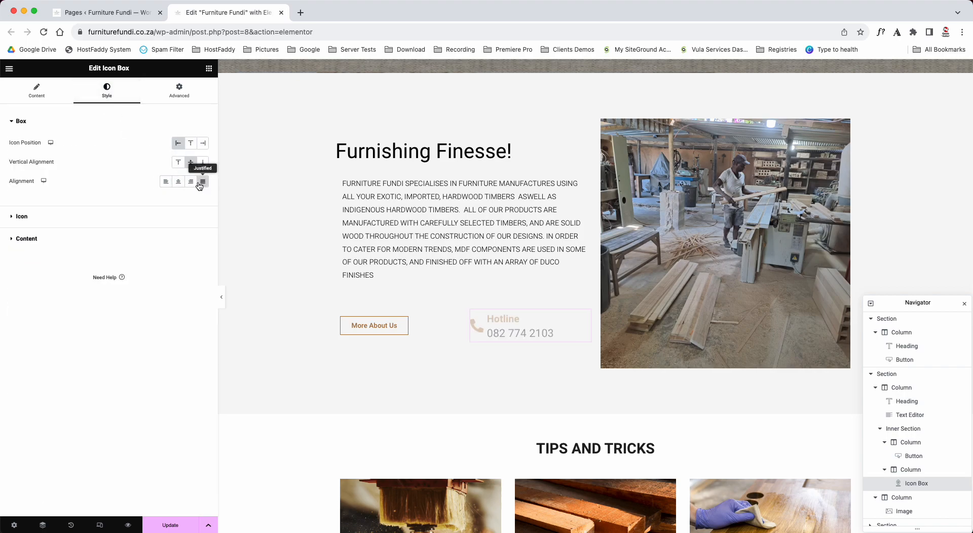
left_click(179, 183)
left_click(180, 183)
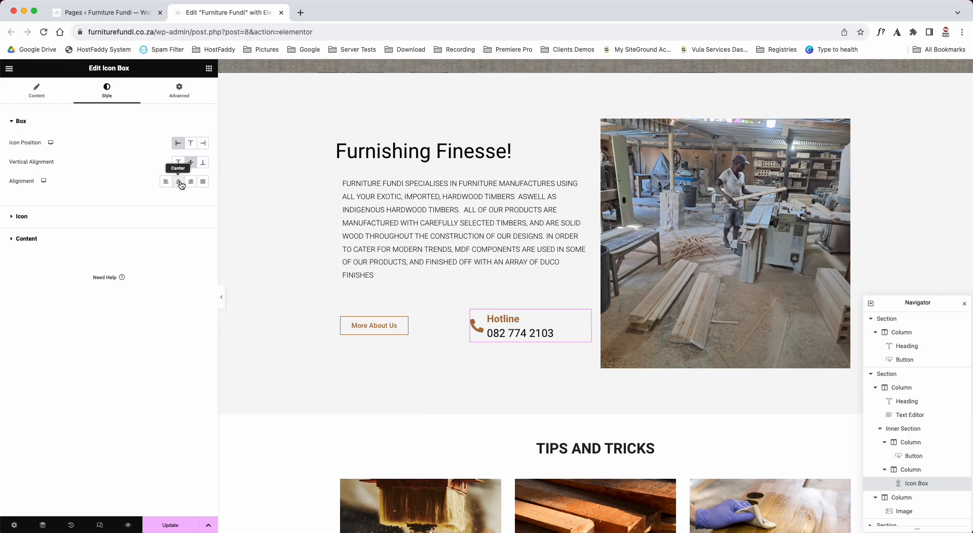
- Try the Top and Bottom vertical alignments on the Hotline icon box and return it to Middle
left_click(179, 163)
left_click(191, 163)
left_click(203, 162)
left_click(191, 163)
- Try the Top and Right icon positions on the Hotline icon box, and restore the Left position with Middle vertical alignment
left_click(192, 145)
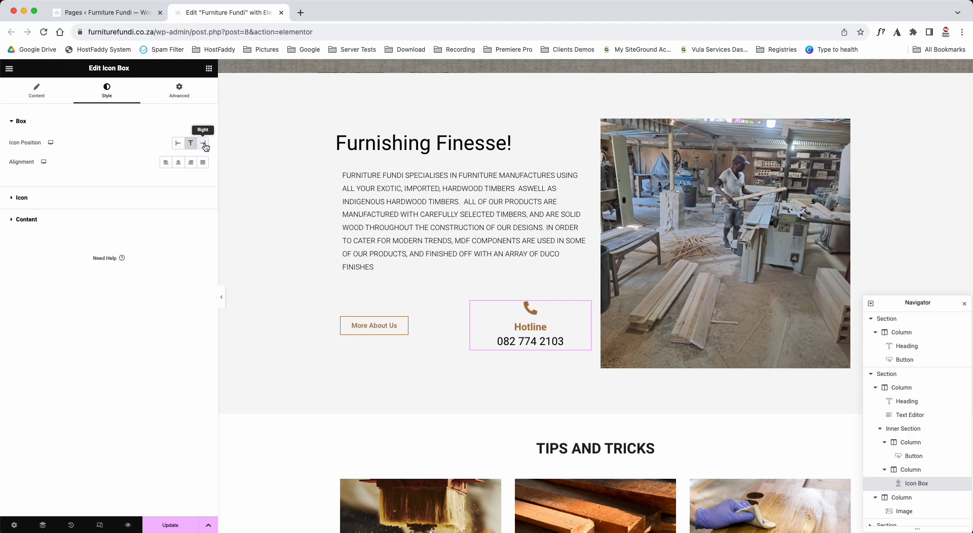
left_click(204, 144)
left_click(178, 143)
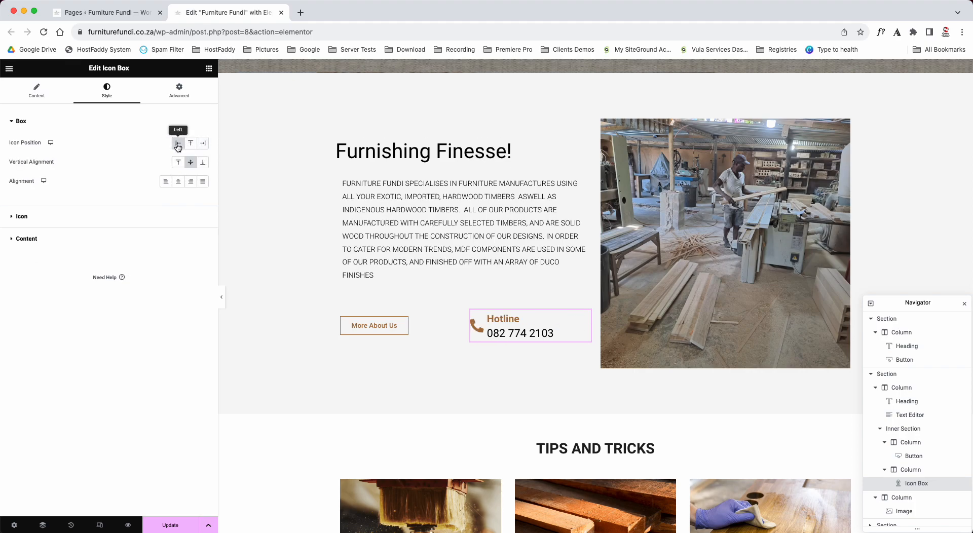
left_click(190, 143)
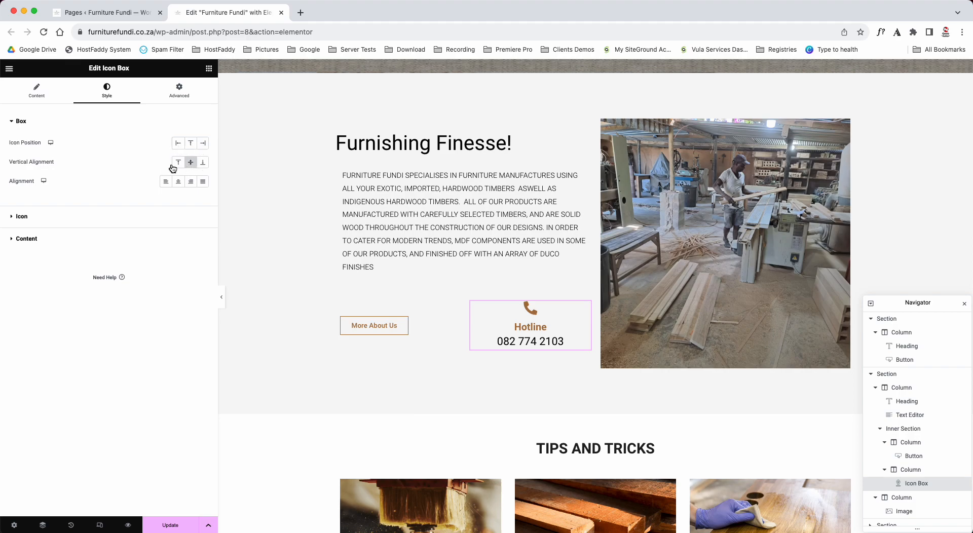
left_click(182, 163)
left_click(178, 143)
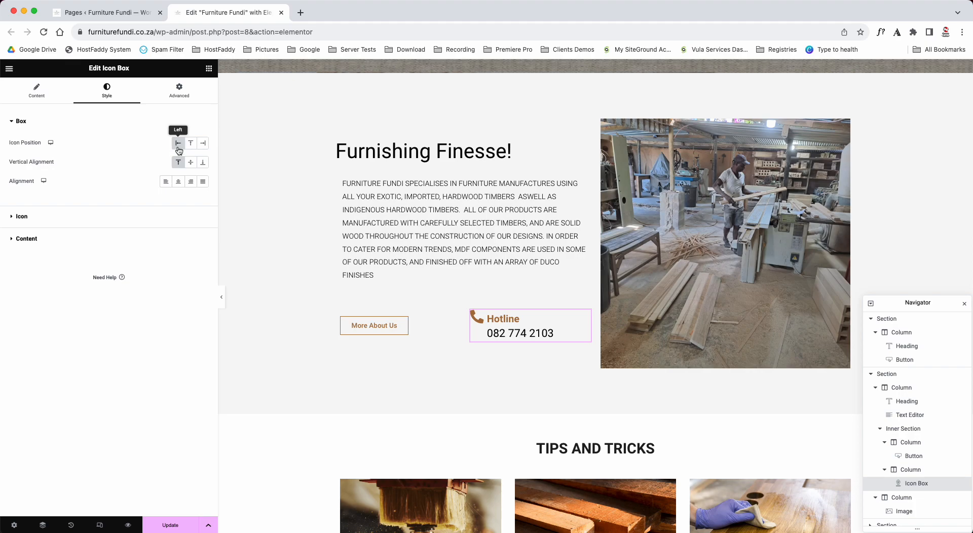
left_click(190, 162)
- Open the settings of the post grid in the Tips and Tricks section
scroll(450, 363, "down", 4)
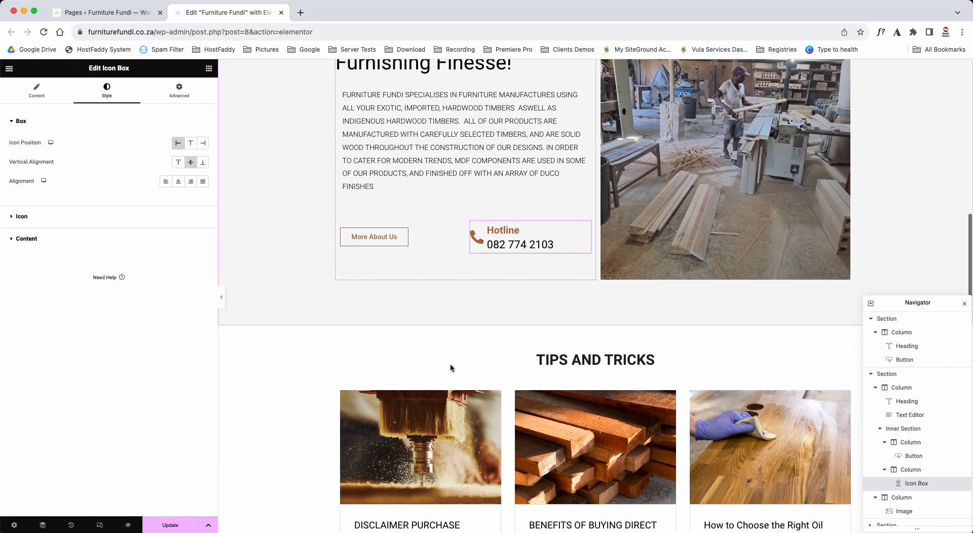
scroll(452, 368, "down", 2)
left_click(443, 291)
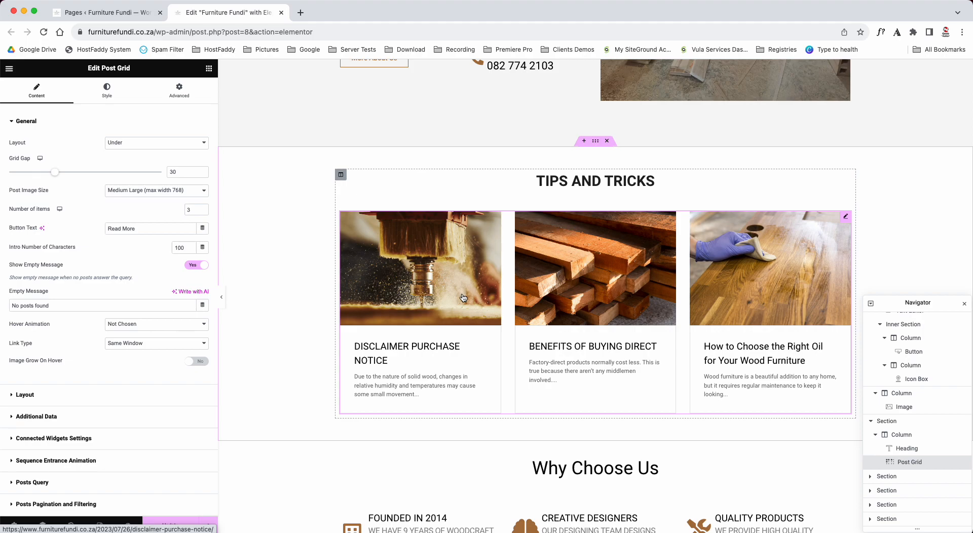
- Open the content settings of the Founded in 2014, Creative Designers and Quality Products icon boxes one after another
scroll(463, 297, "down", 5)
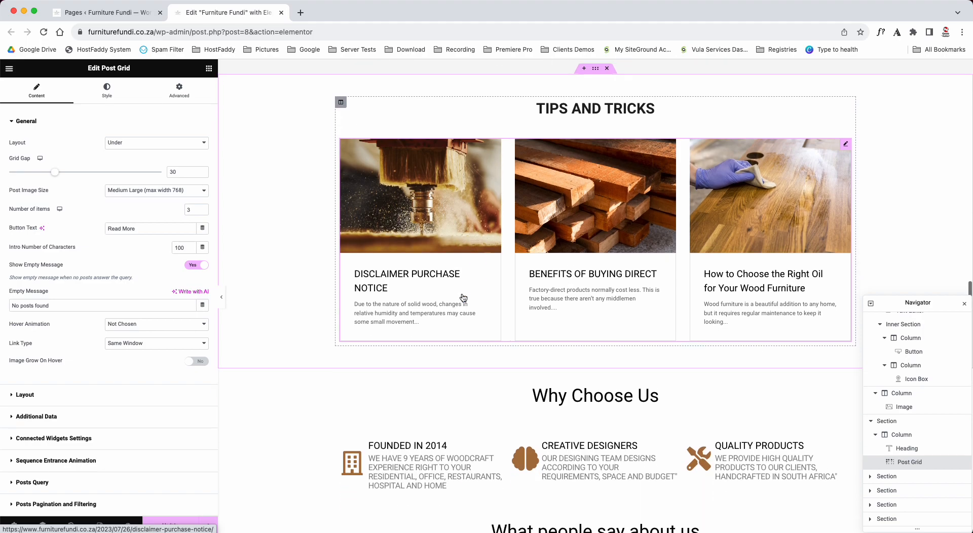
left_click(423, 257)
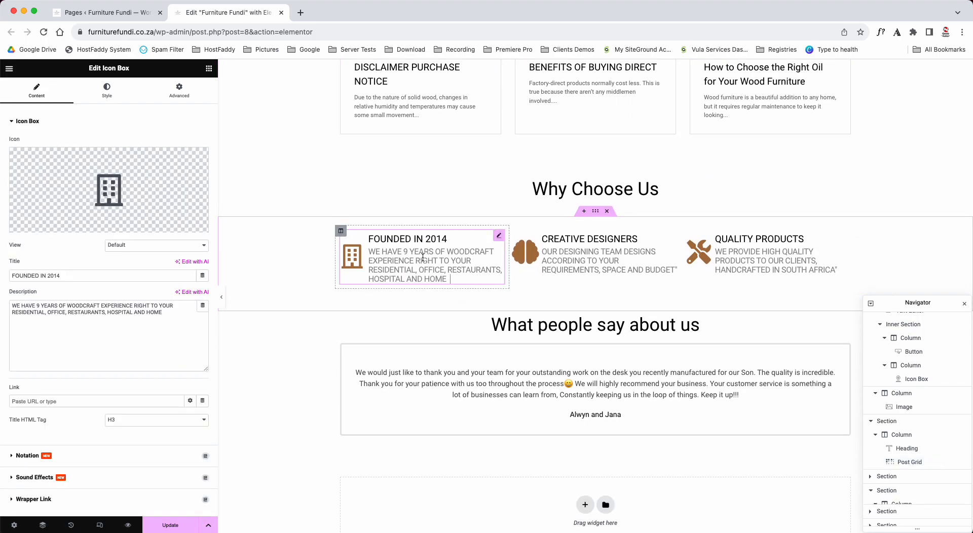
left_click_drag(84, 69, 138, 68)
left_click(75, 314)
left_click(574, 262)
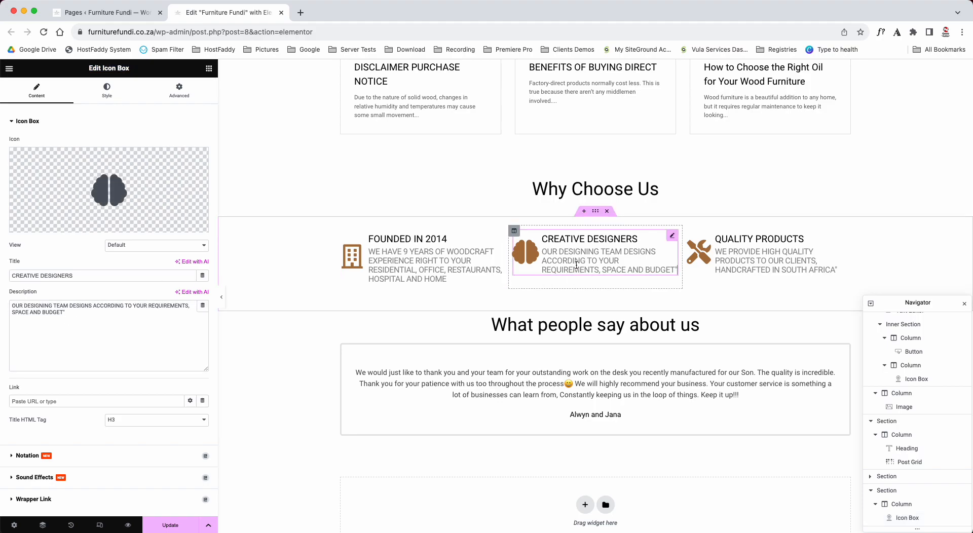
left_click(770, 258)
scroll(275, 254, "down", 3)
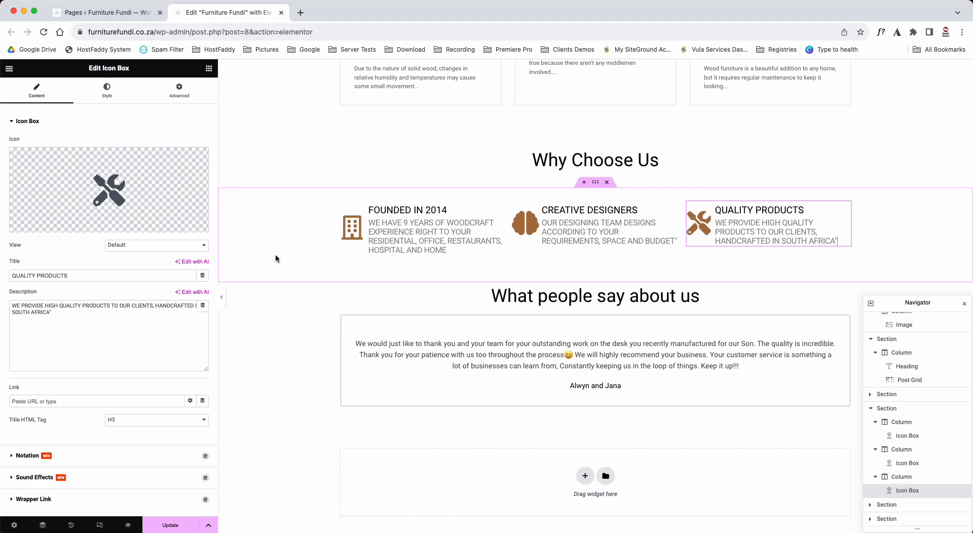
- Open the "What people say about us" heading's settings and the text field of the testimonial card below it
left_click(551, 238)
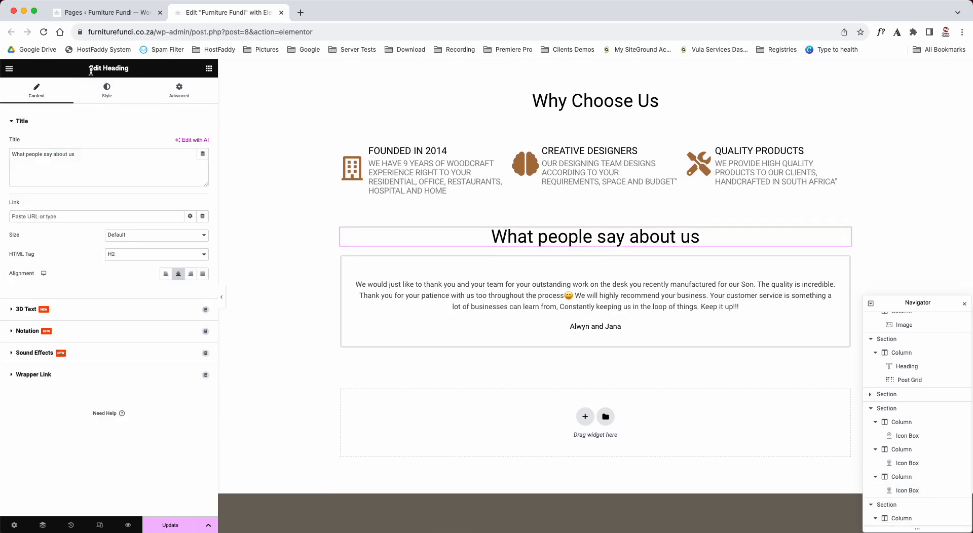
left_click(491, 284)
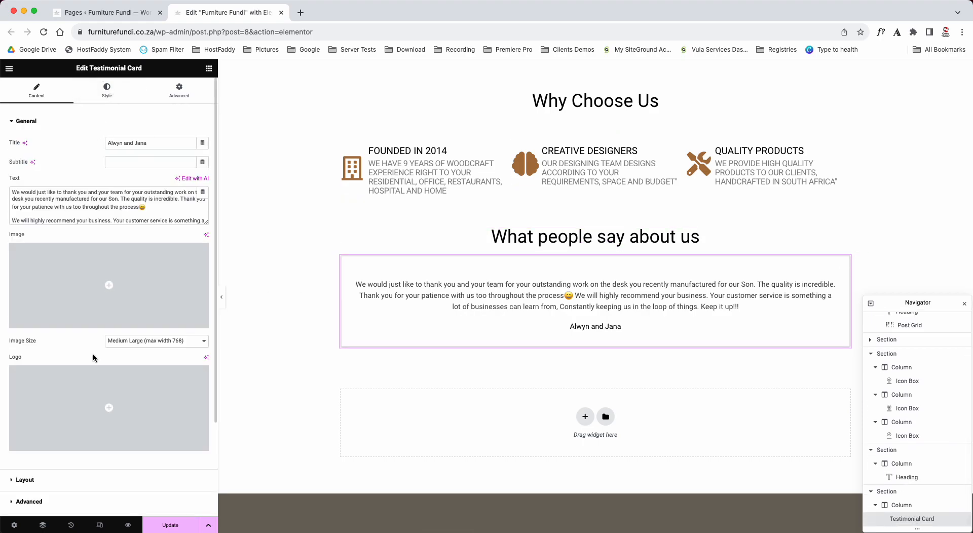
left_click(29, 198)
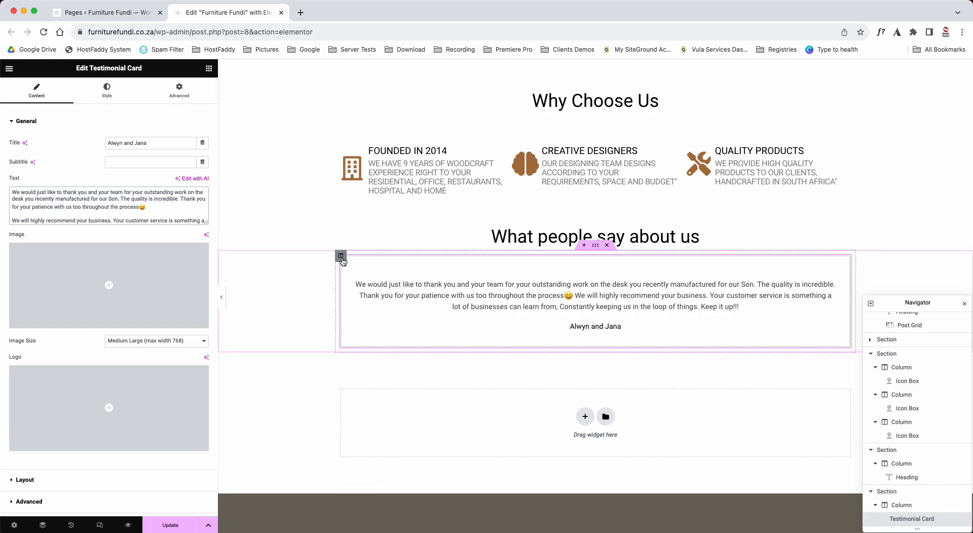
- Duplicate the testimonial column beside the original and delete the first of the two columns
right_click(343, 261)
left_click(357, 304)
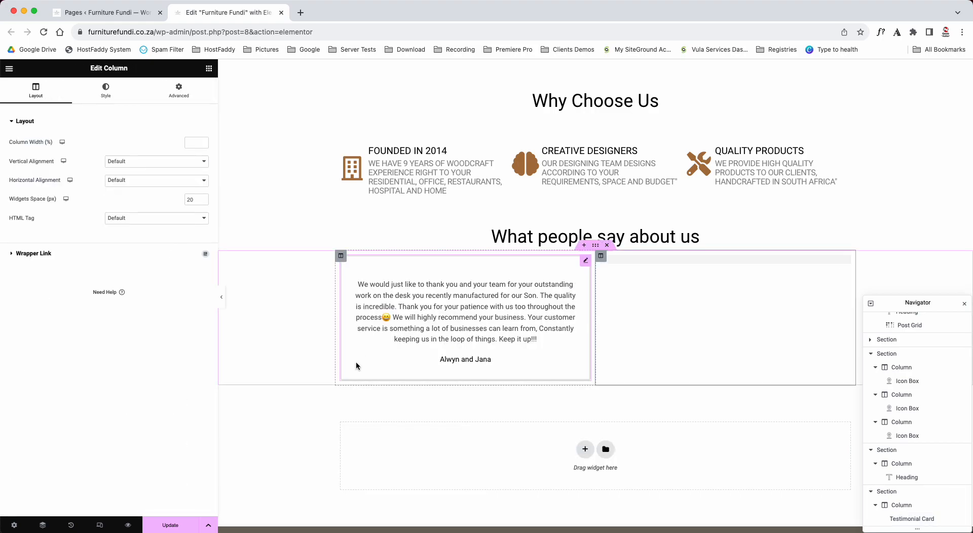
left_click(452, 289)
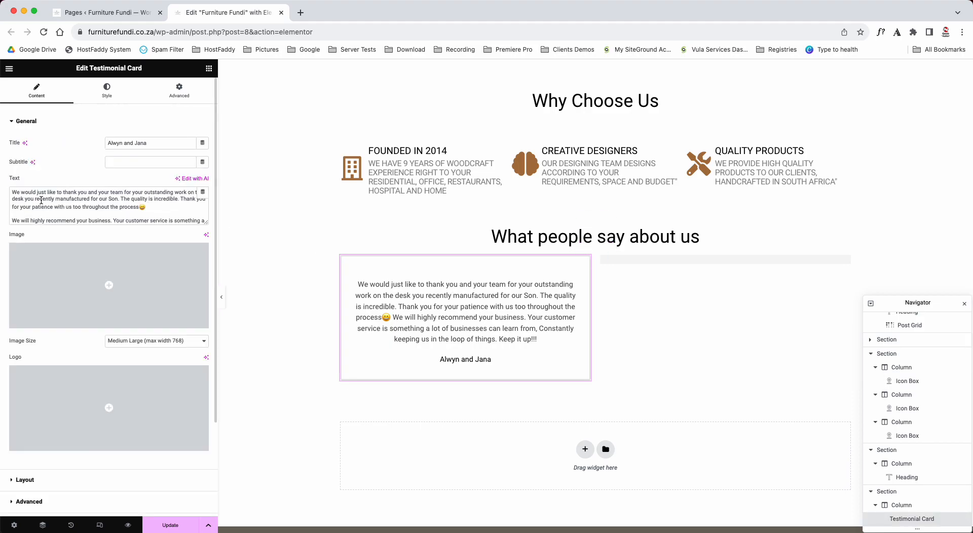
left_click_drag(13, 192, 205, 223)
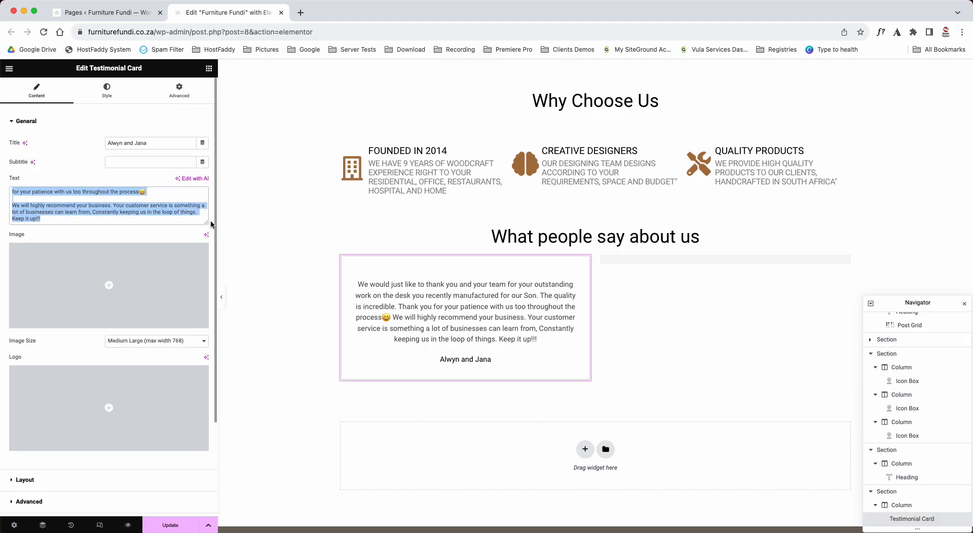
right_click(341, 257)
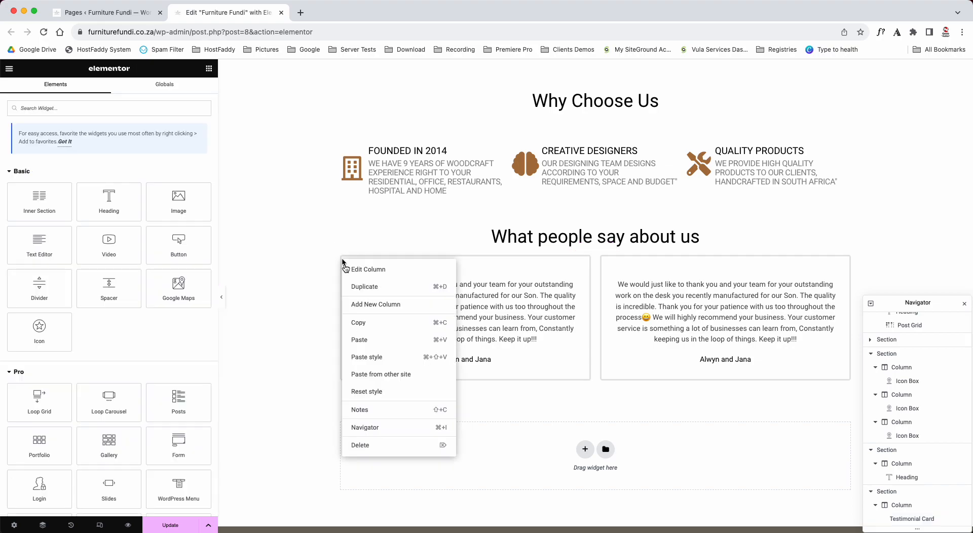
left_click(374, 449)
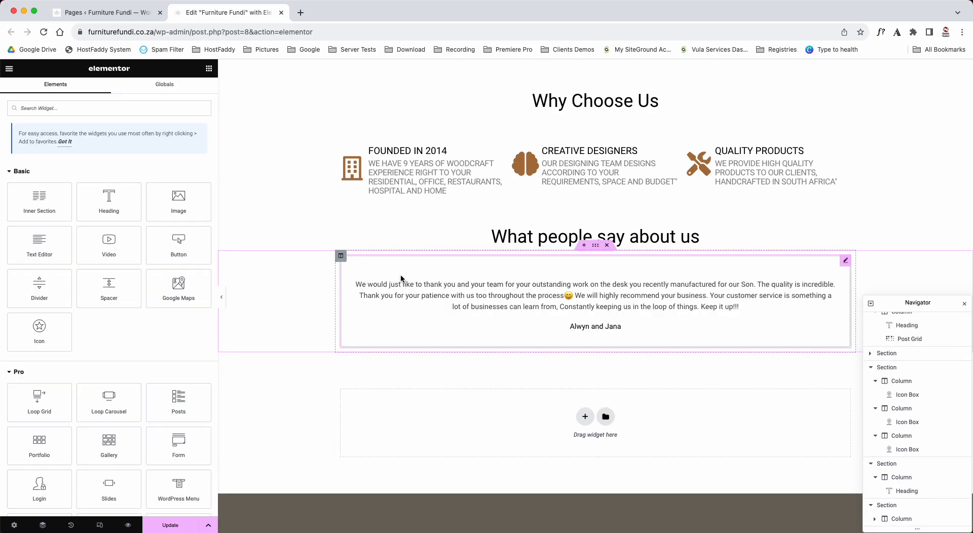
- Duplicate the testimonial column twice to form a row of three testimonial cards
left_click(341, 258)
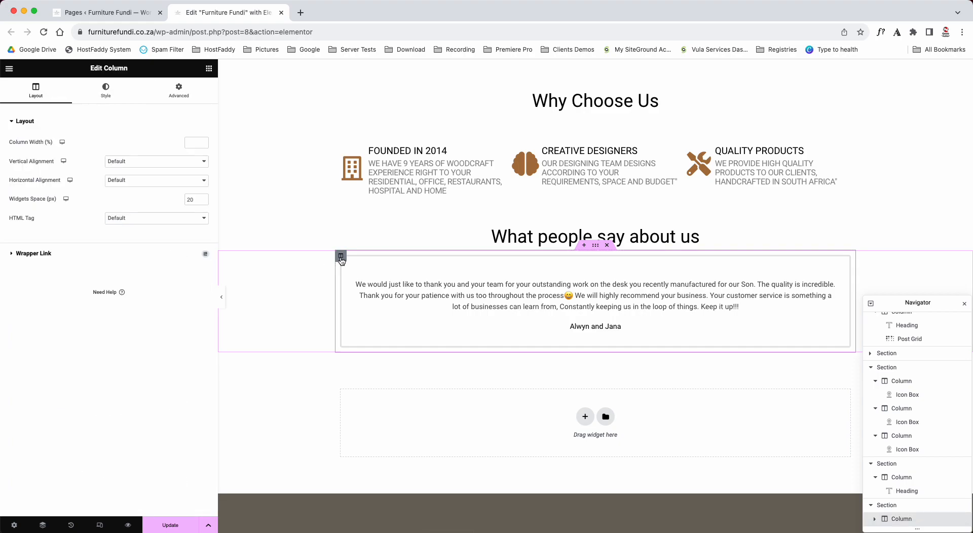
right_click(341, 259)
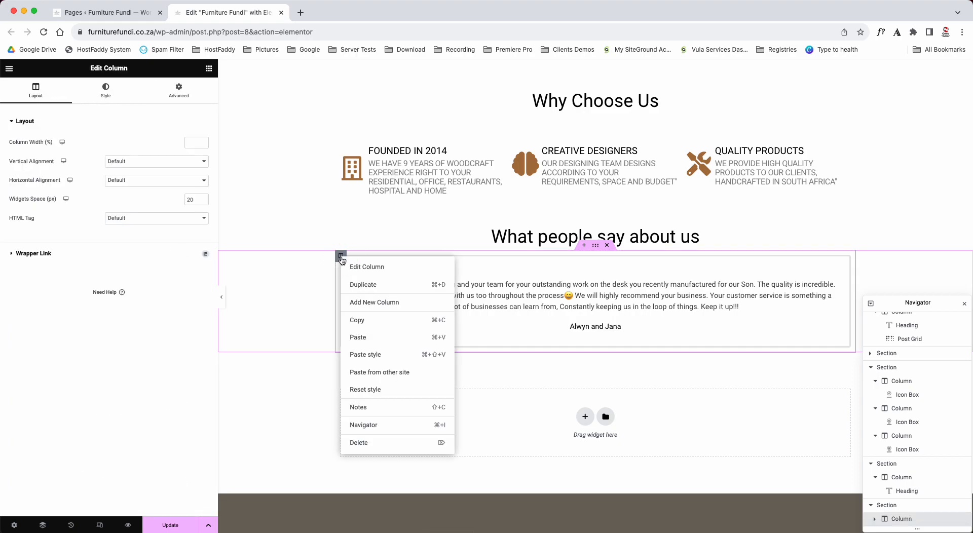
left_click(359, 286)
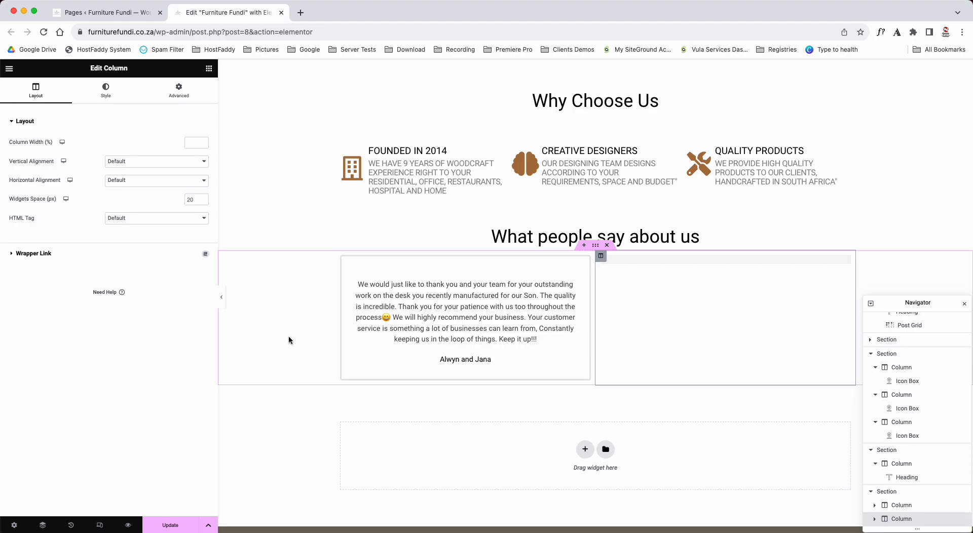
right_click(342, 256)
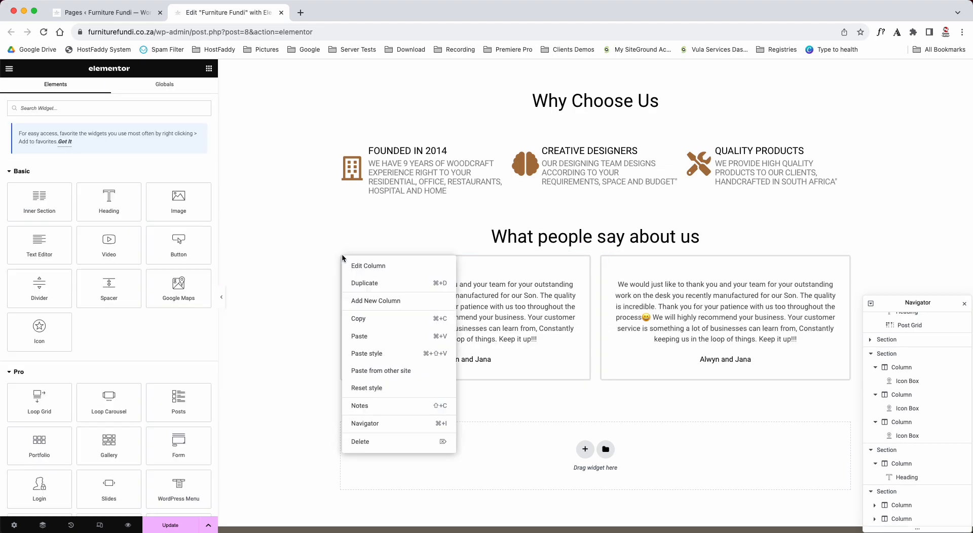
left_click(354, 283)
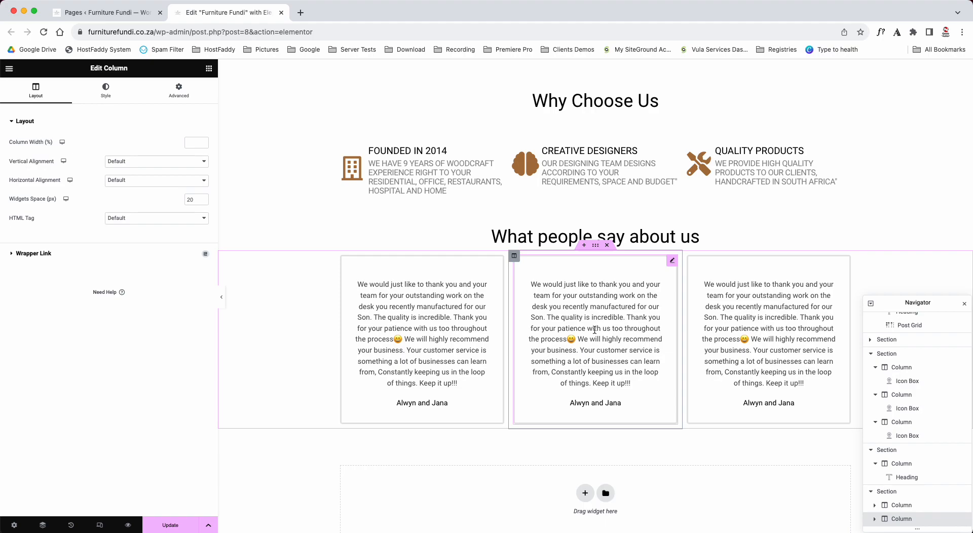
- Duplicate the three-card testimonial section to add a second row of testimonials
right_click(597, 248)
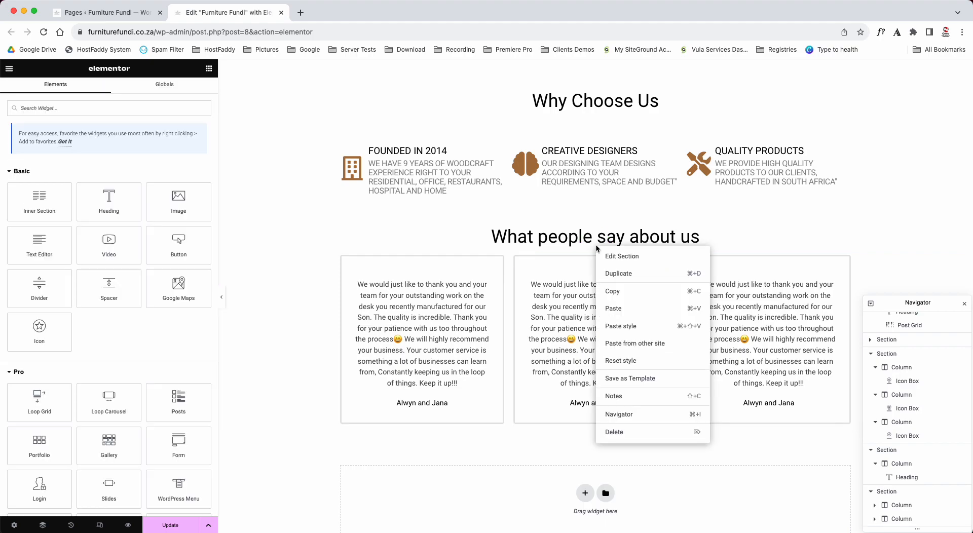
left_click(618, 275)
scroll(325, 278, "down", 5)
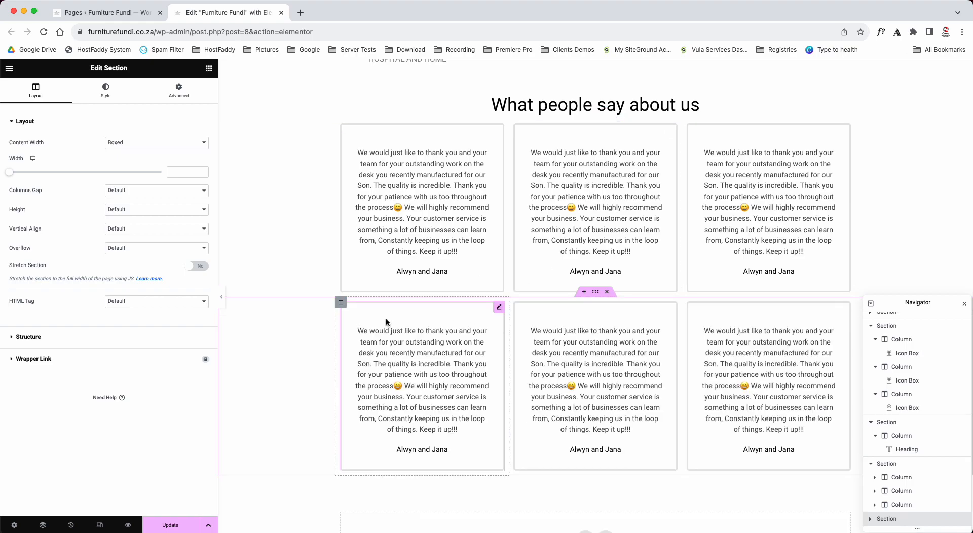
- Delete two columns from the lower testimonial row, keeping only its first card
right_click(516, 303)
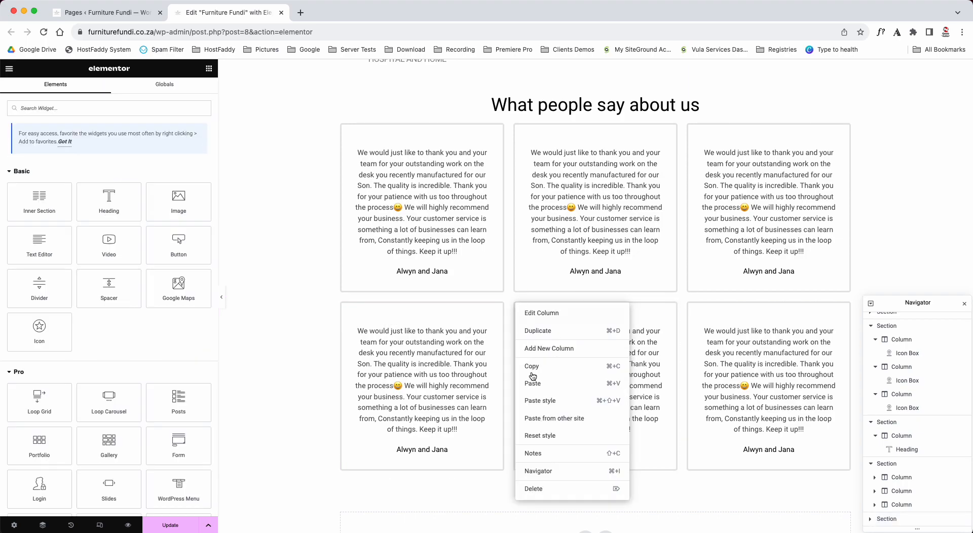
left_click(545, 497)
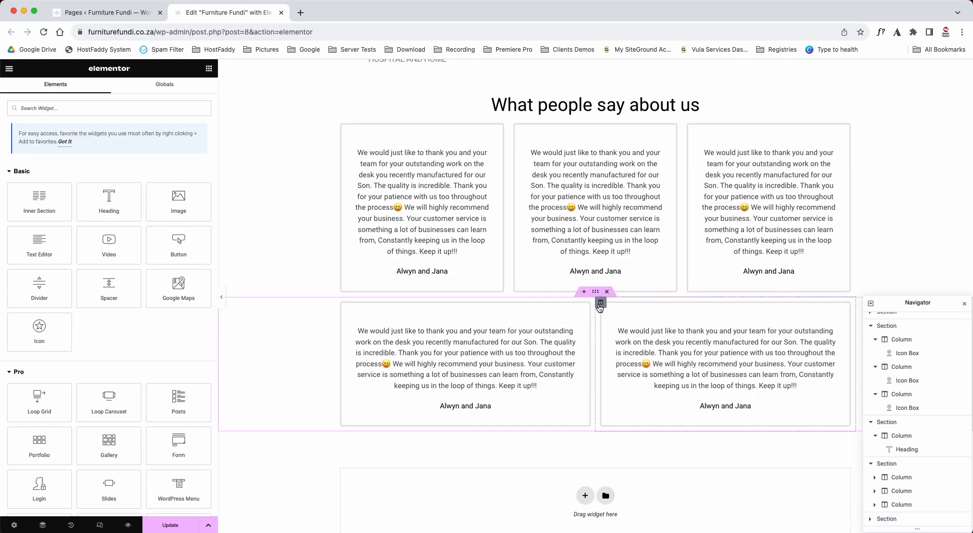
right_click(602, 305)
left_click(625, 489)
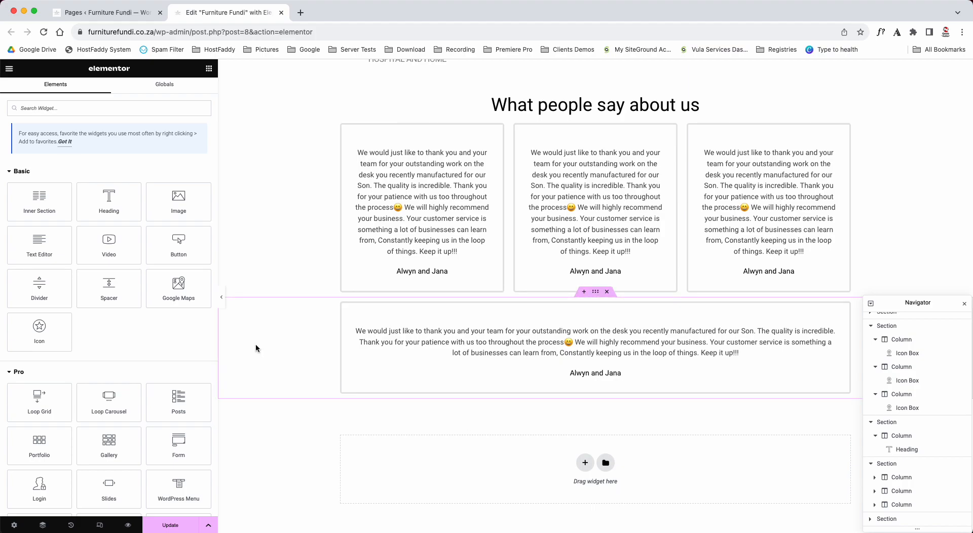
- Delete the upper three-card testimonial section and keep the single-card section below it
right_click(343, 305)
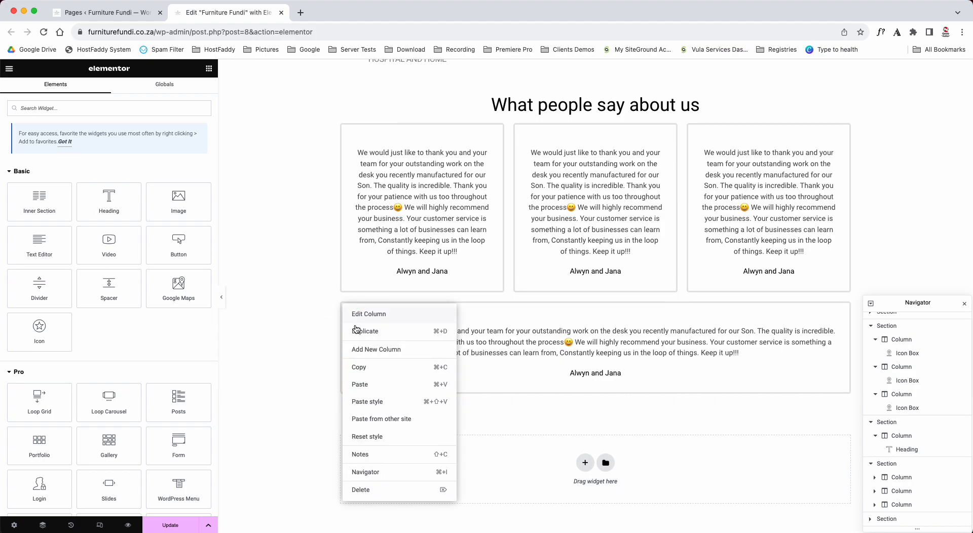
left_click(305, 319)
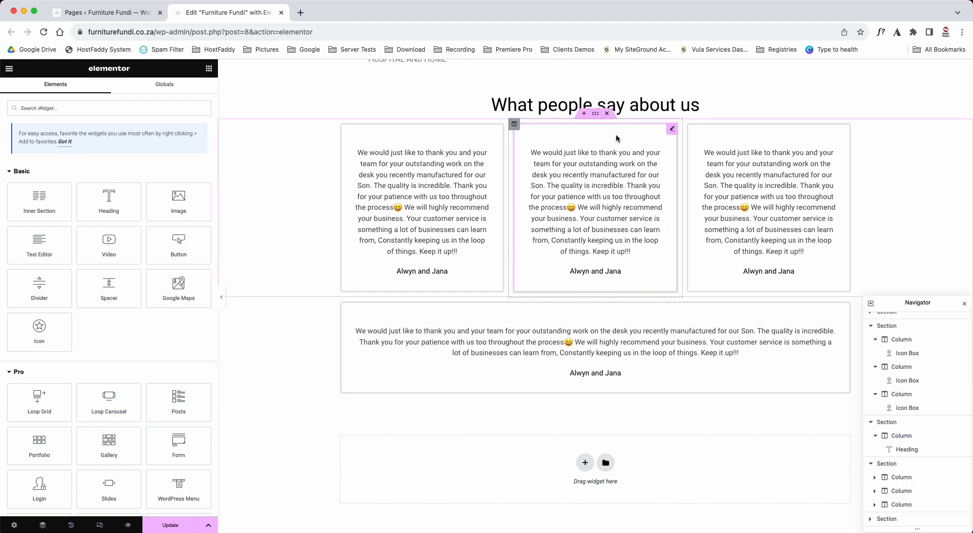
left_click(607, 114)
- Review the front page from the welcome banner down to the footer
scroll(304, 253, "up", 5)
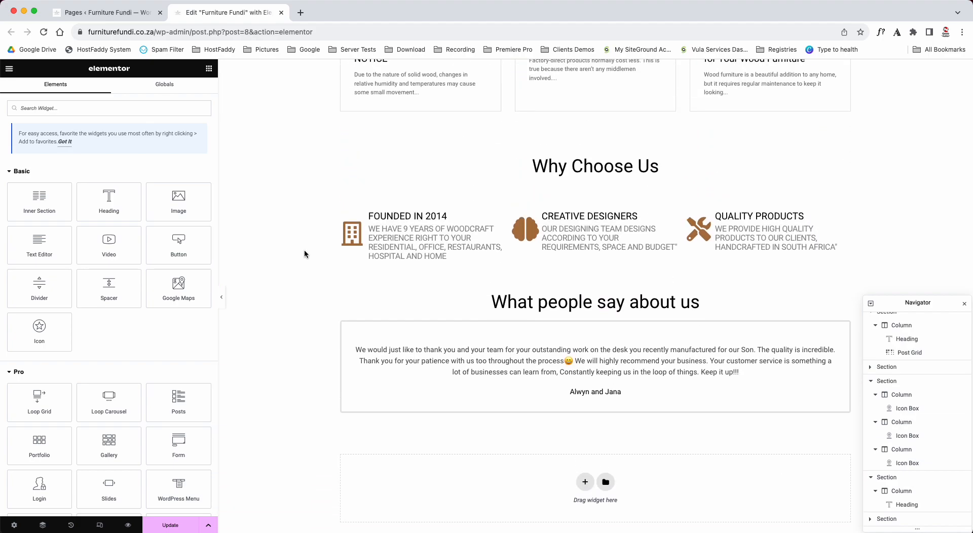
scroll(304, 251, "up", 10)
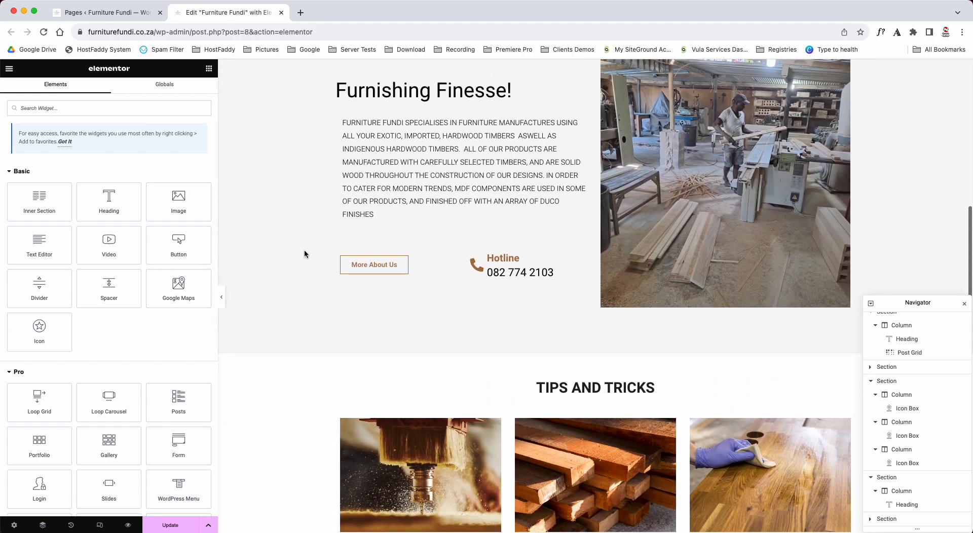
scroll(304, 254, "up", 8)
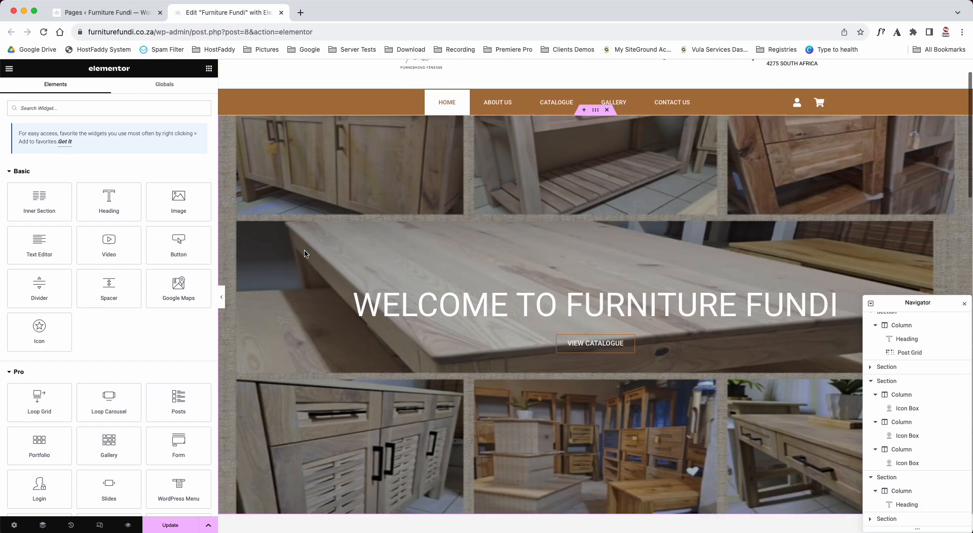
scroll(306, 253, "down", 20)
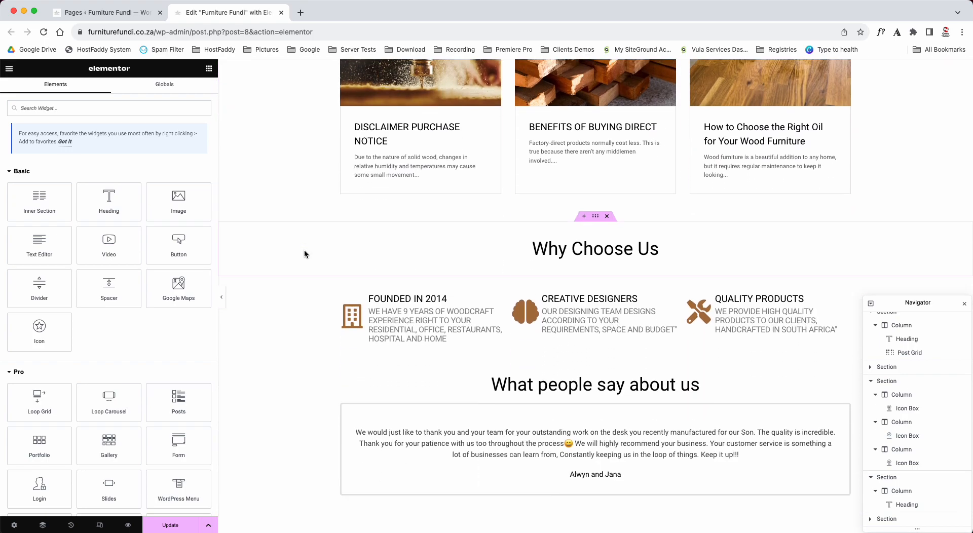
scroll(305, 250, "down", 3)
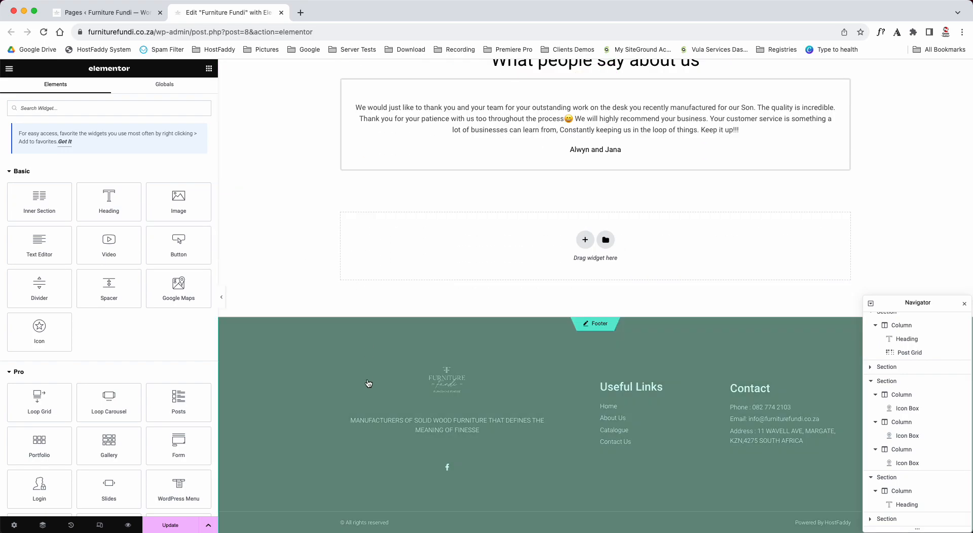
- Discard the unsaved front page changes and open the site footer for editing
left_click(599, 325)
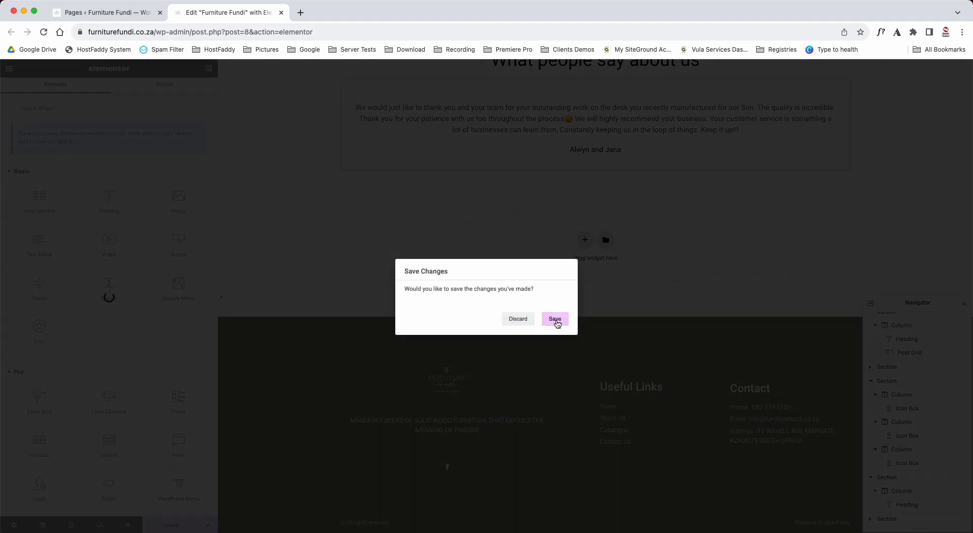
left_click(522, 319)
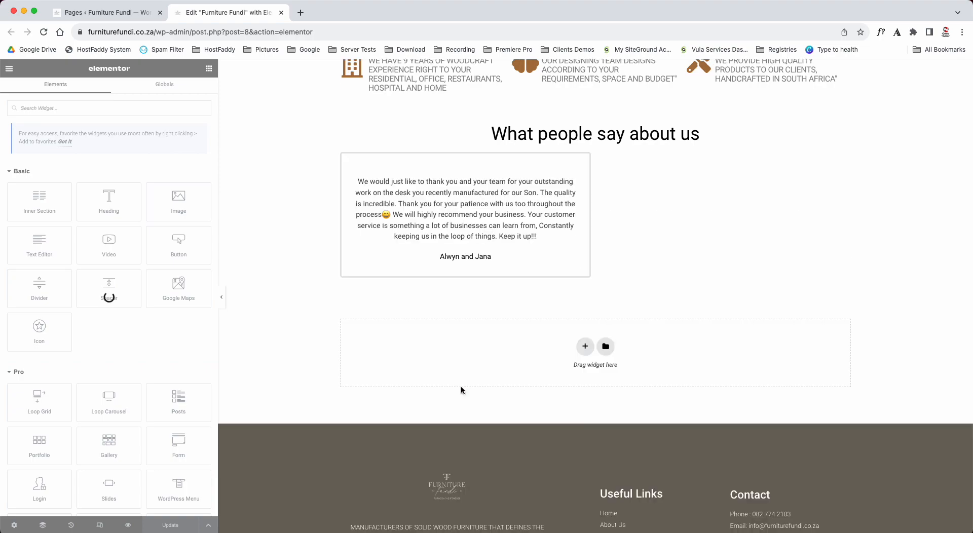
scroll(284, 330, "down", 4)
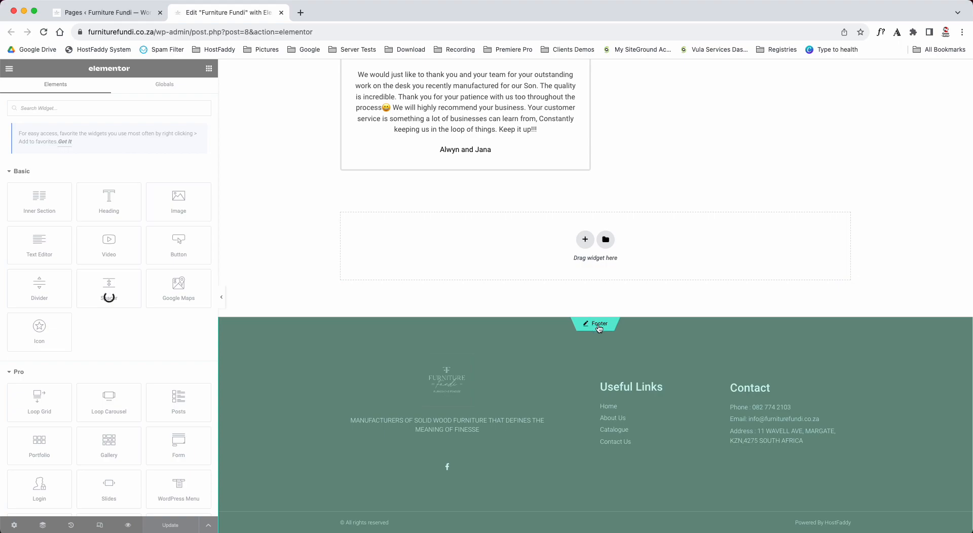
left_click(594, 323)
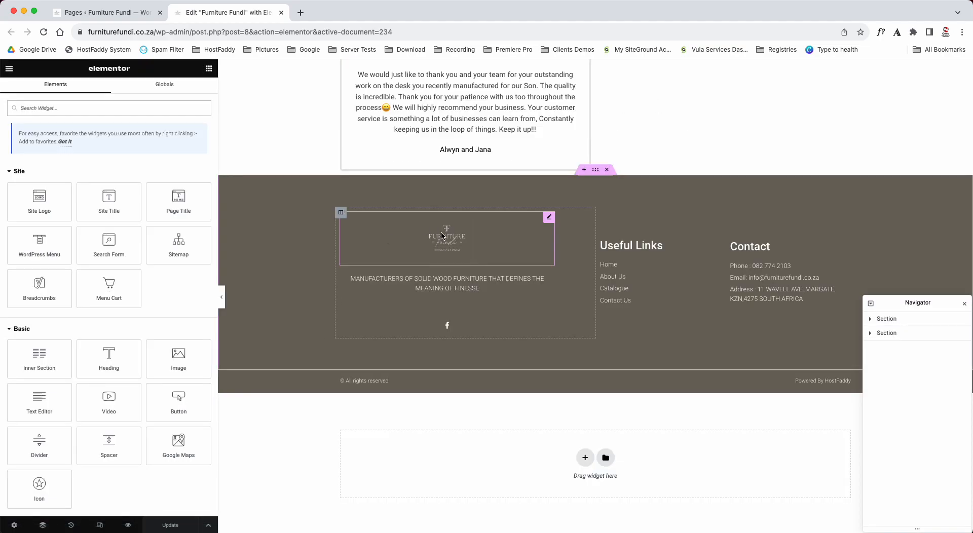
- Look at the content settings of the footer's logo image, tagline text and Useful Links heading
left_click(444, 239)
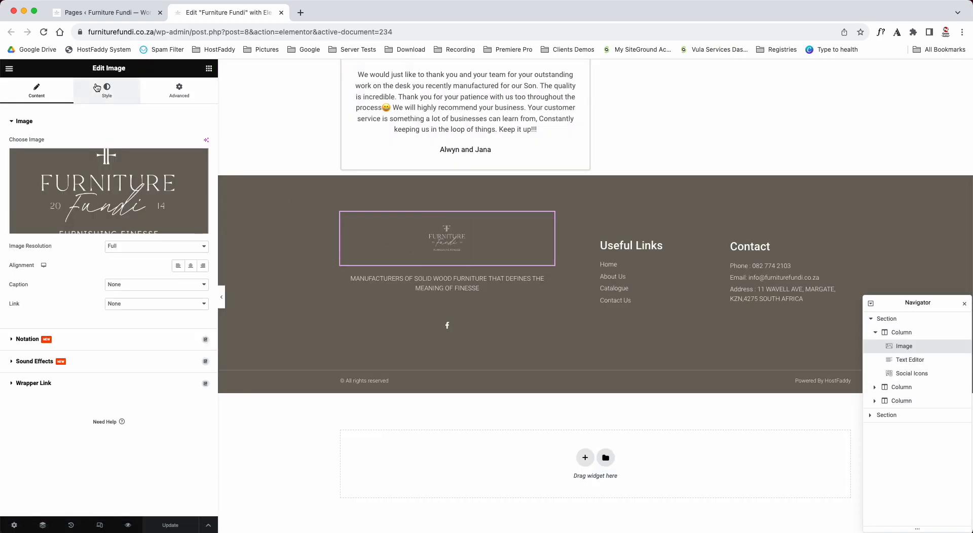
left_click(392, 279)
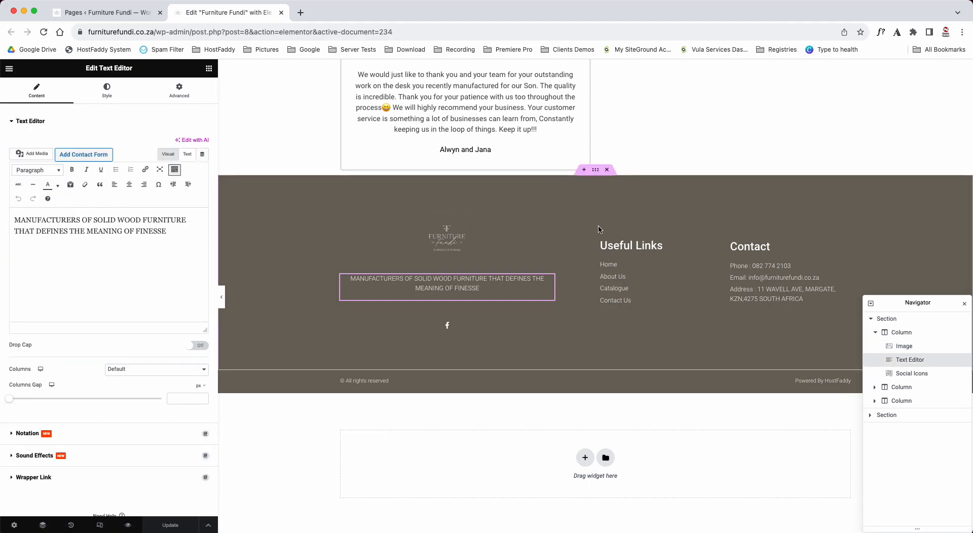
left_click(631, 246)
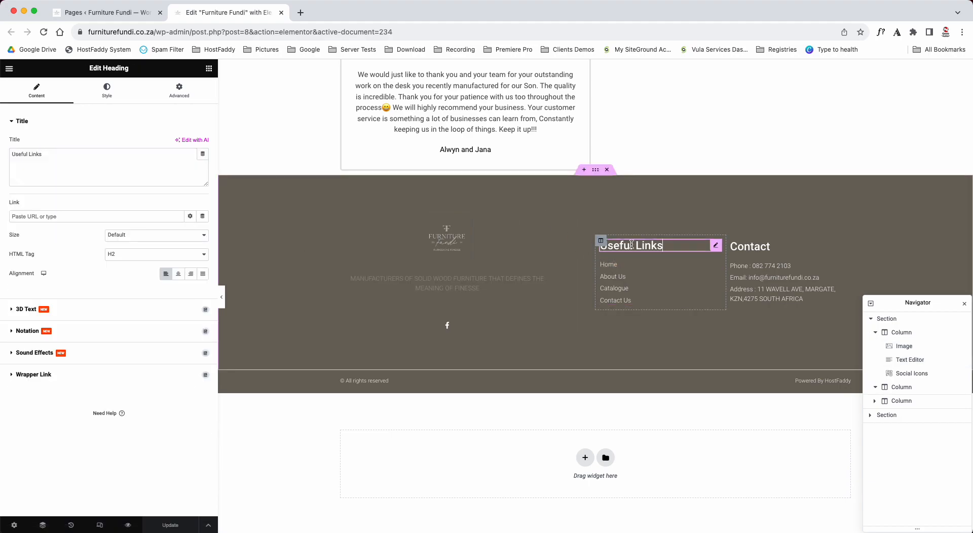
- Examine the footer's Useful Links list and the Contact list, expanding the phone item's text, icon and link settings
left_click(610, 277)
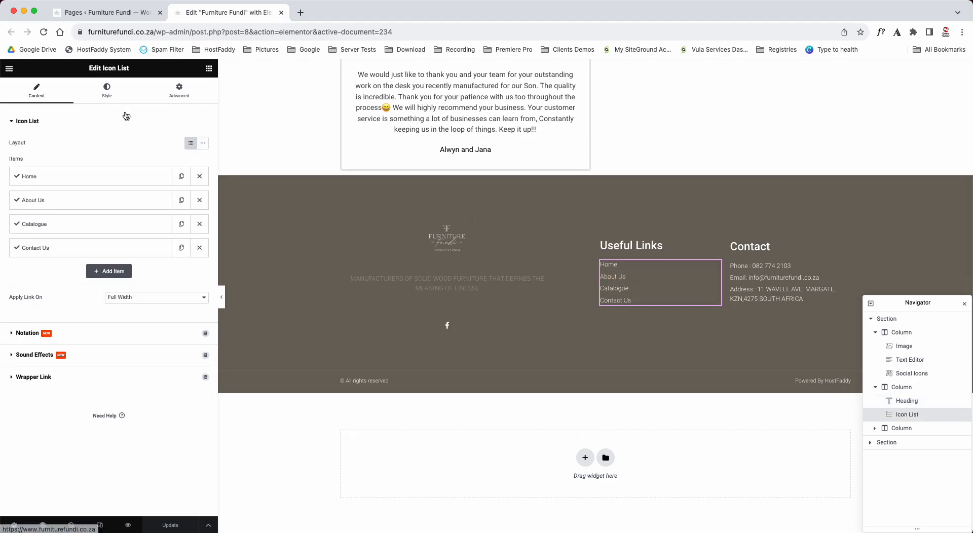
left_click(77, 175)
left_click(80, 180)
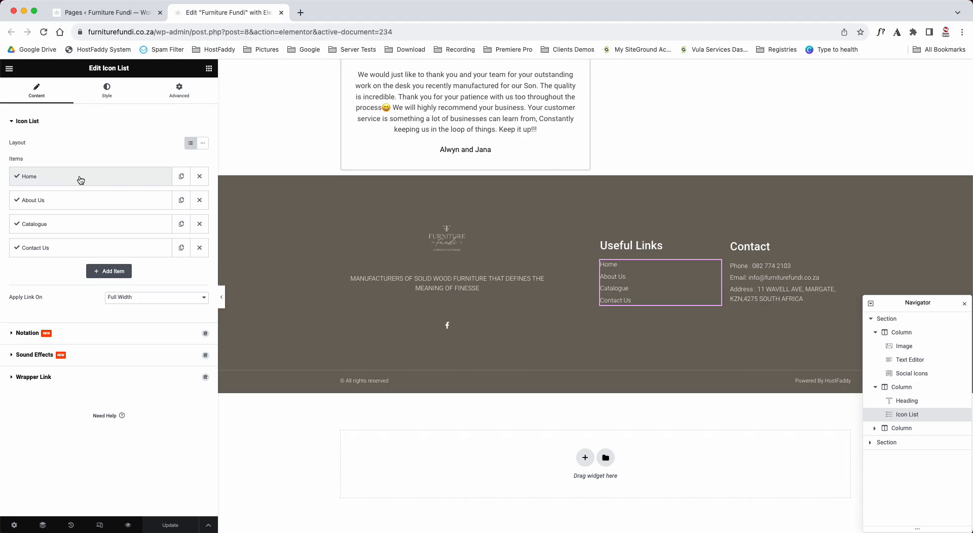
left_click(762, 274)
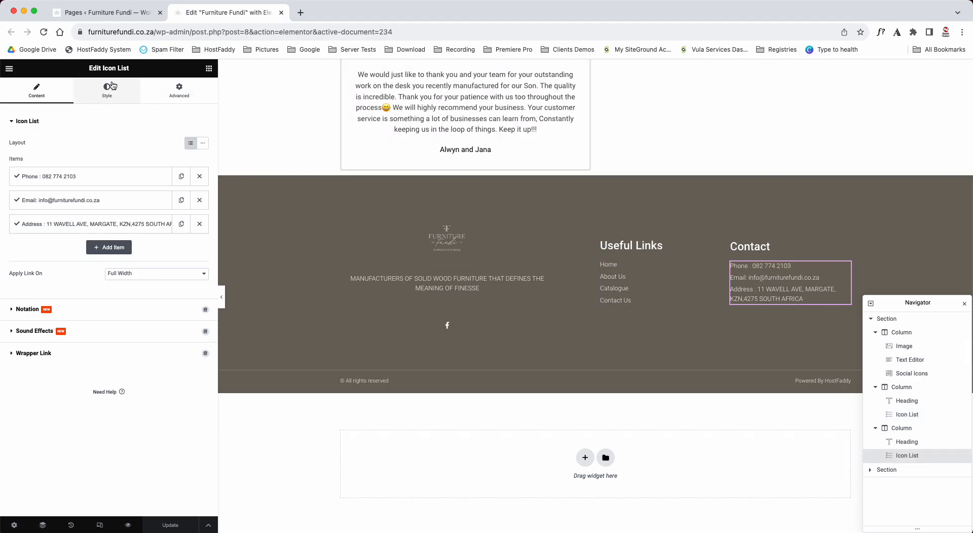
left_click(88, 176)
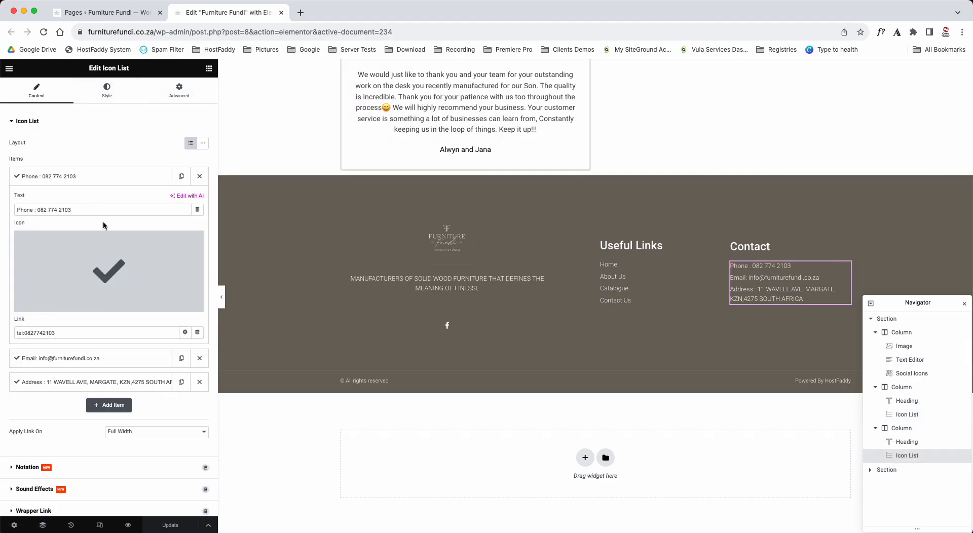